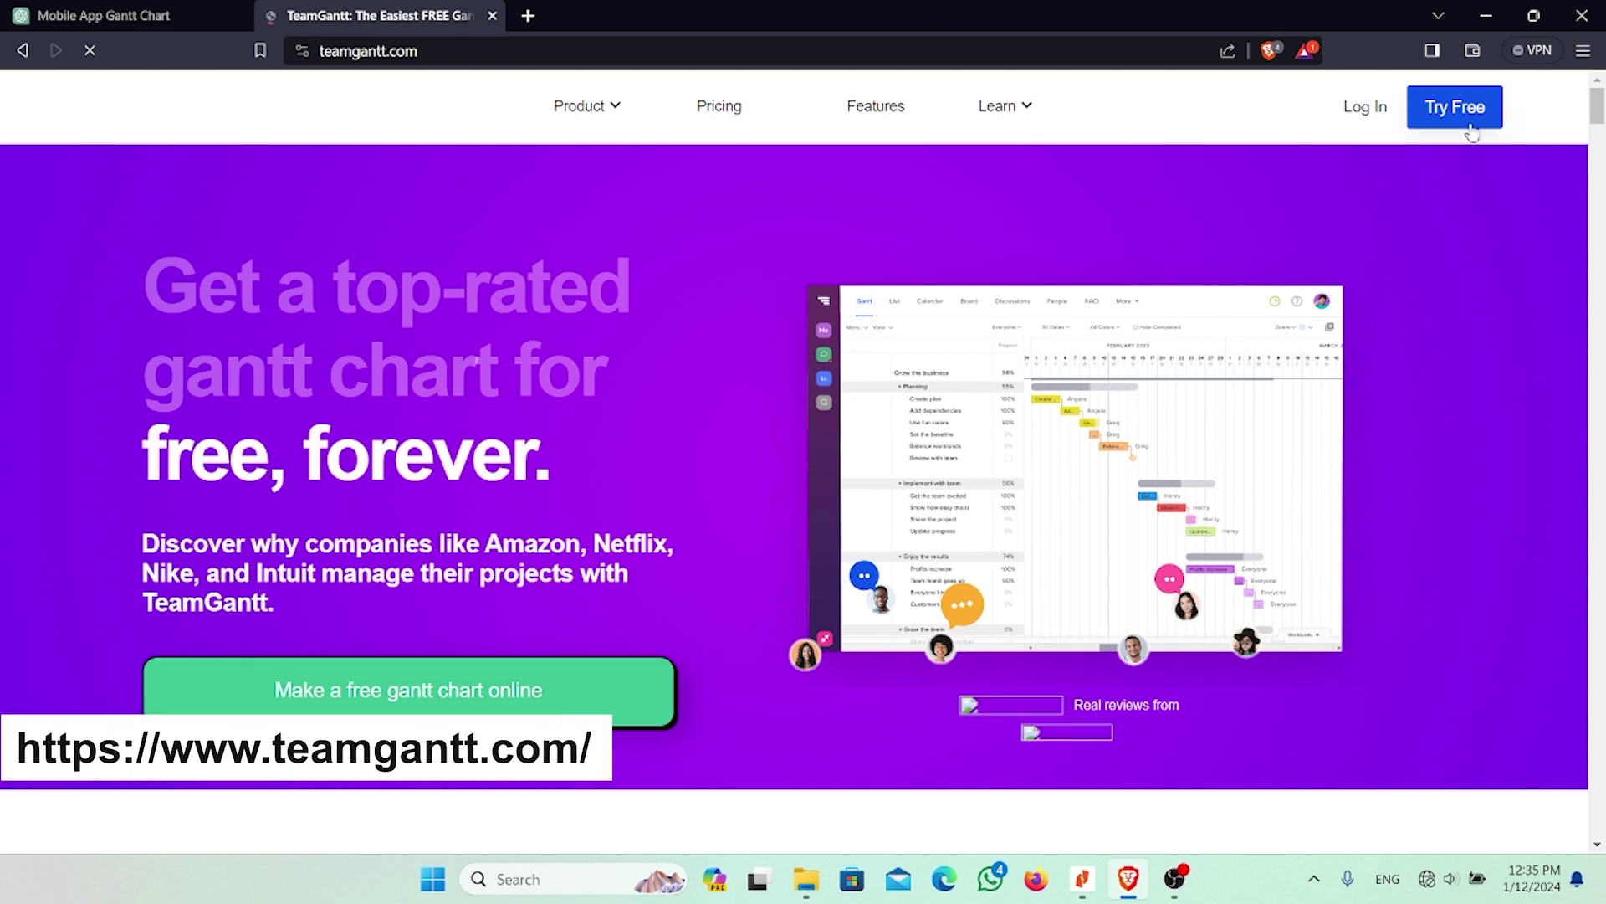
# Step: Start a free TeamGantt sign-up and fill in the project owner's name and the other required contact details for step 1
pyautogui.click(1464, 118)
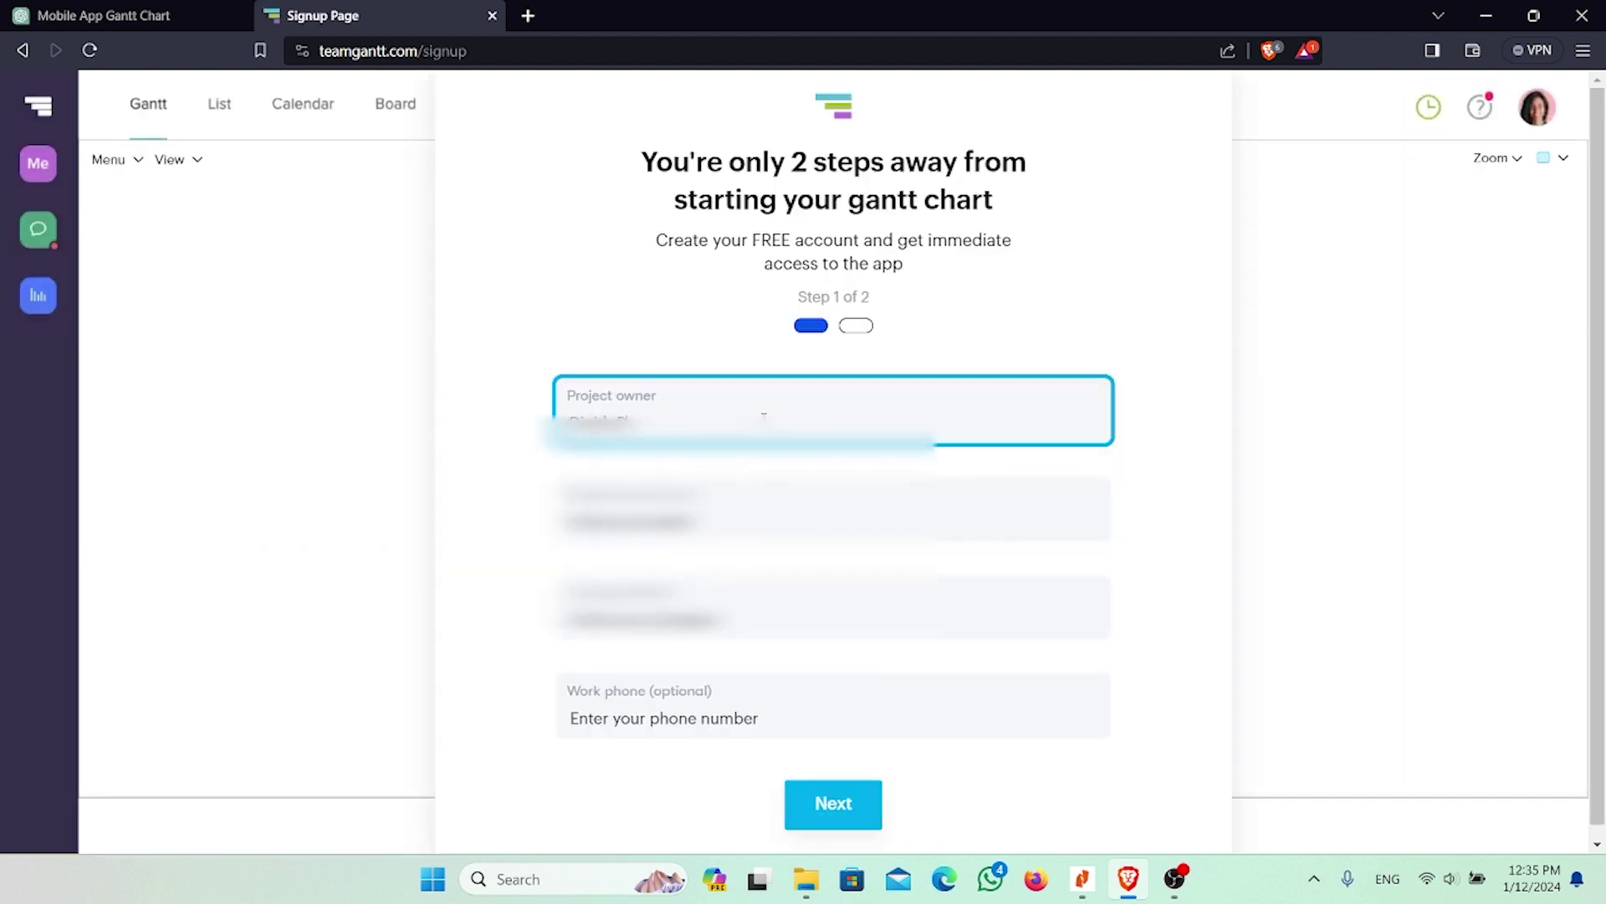
pyautogui.press('Tab')
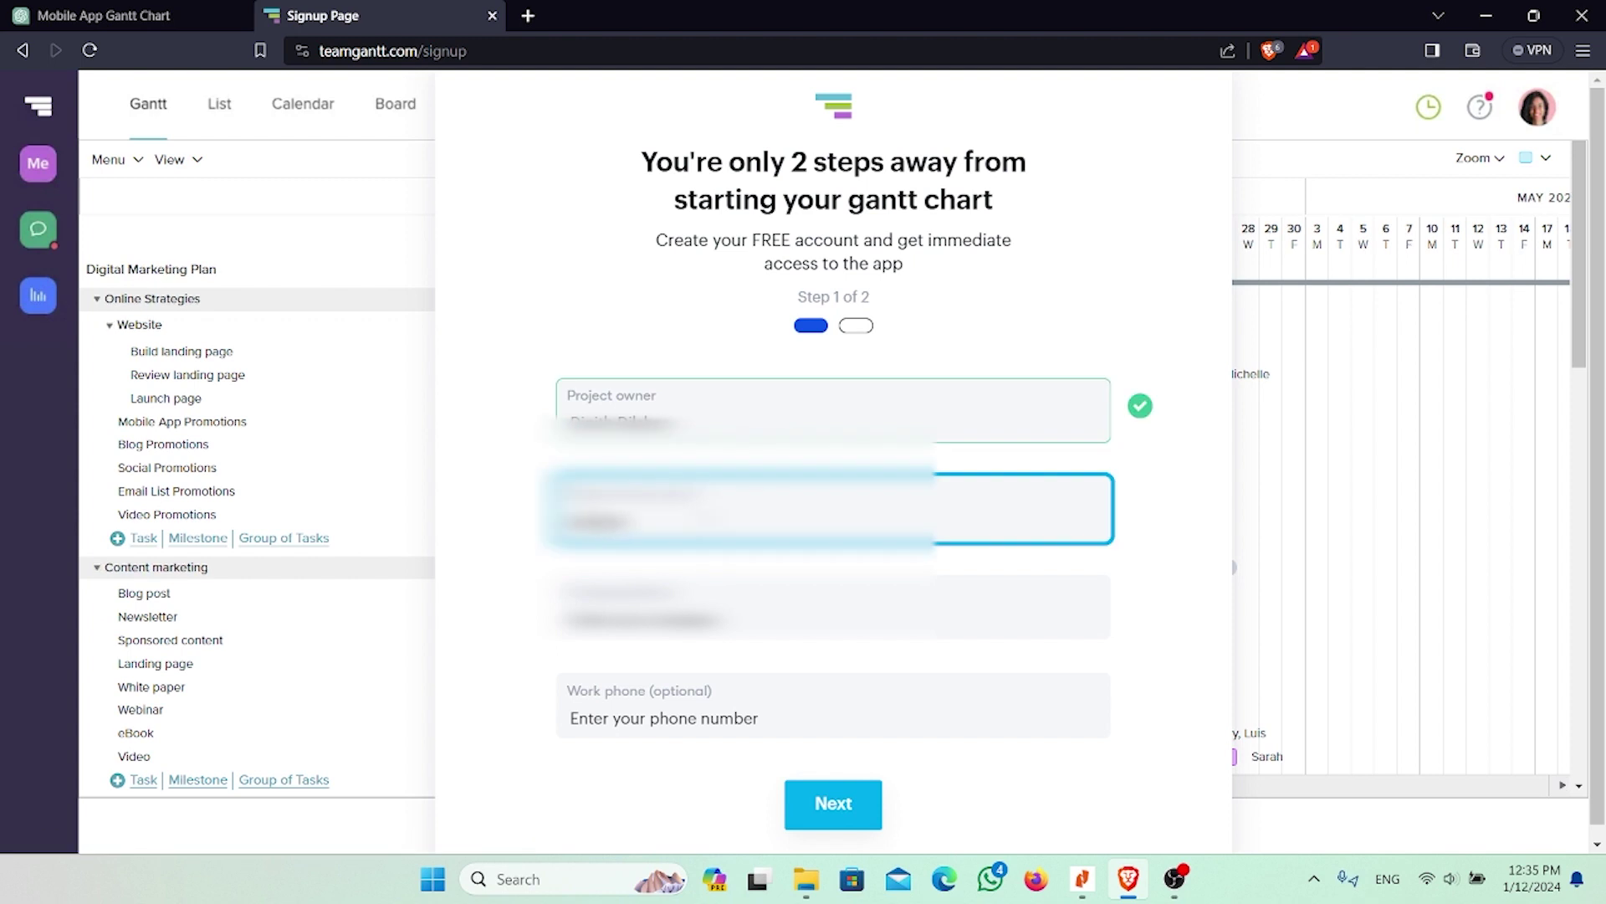
pyautogui.write('xxxxxx')
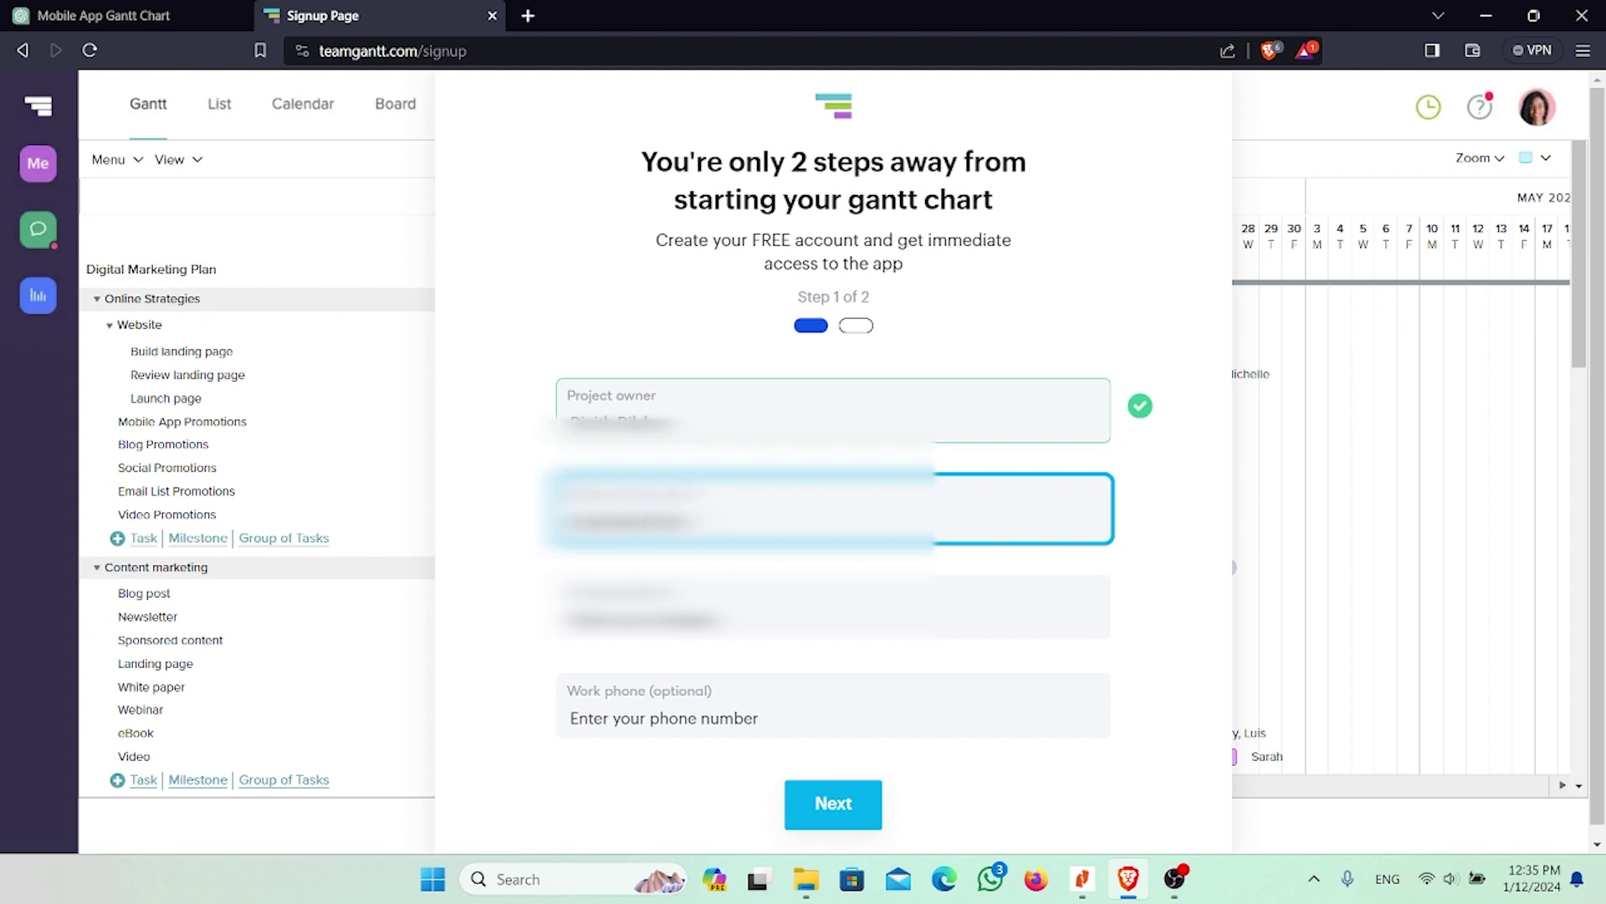
pyautogui.press('Tab')
pyautogui.write('xxxxx')
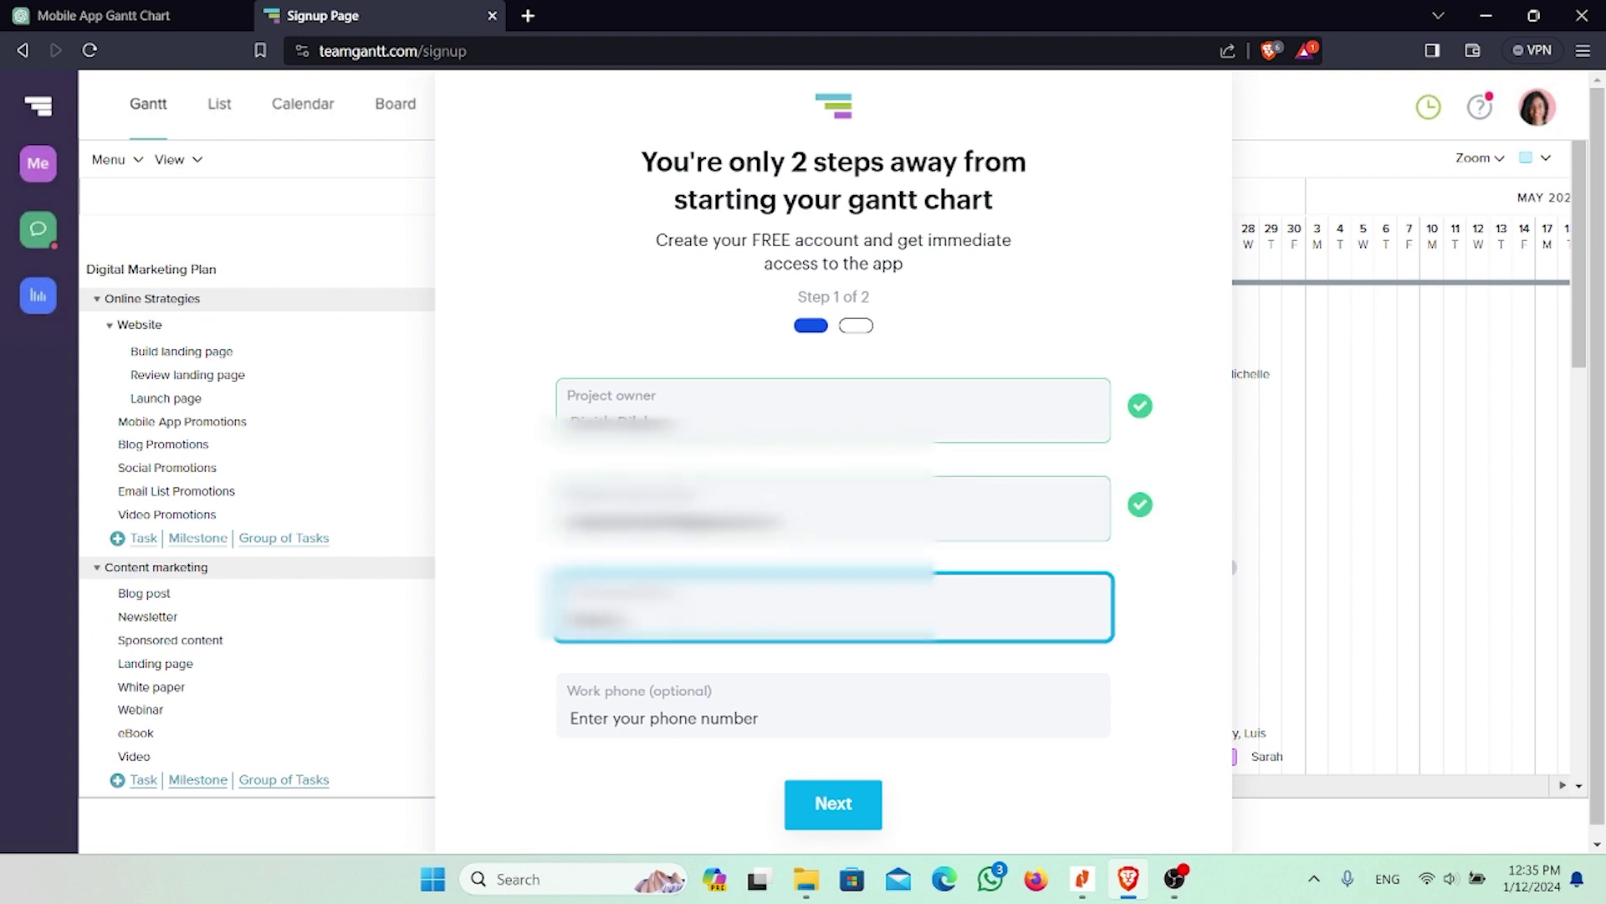
pyautogui.click(849, 800)
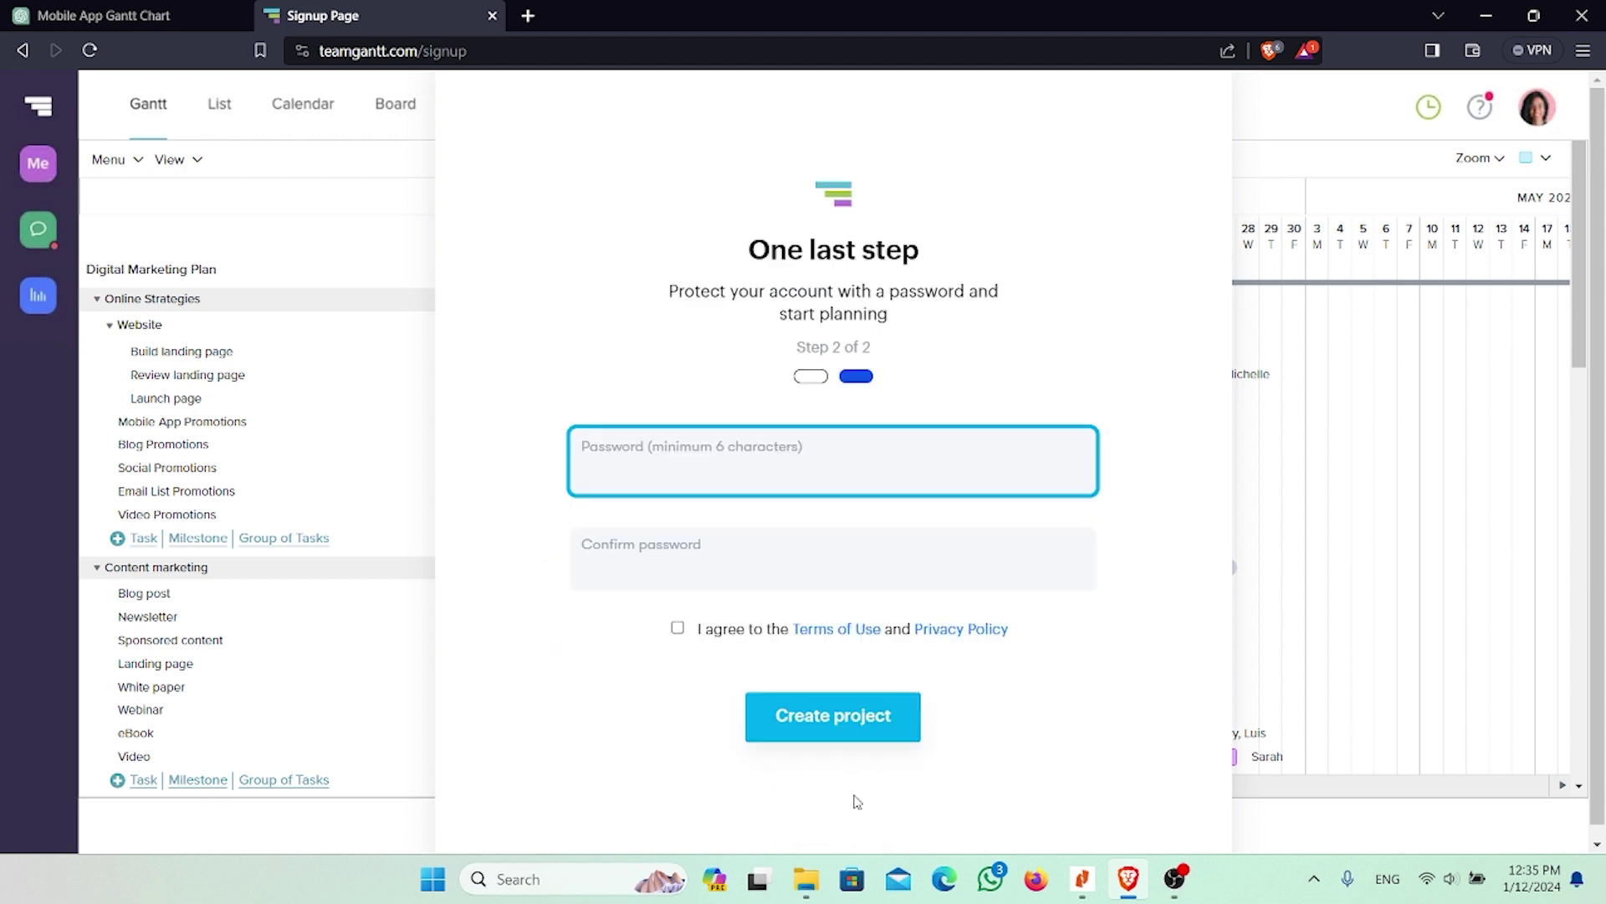
# Step: Enter and confirm the account password, agree to the Terms of Use and Privacy Policy, and complete the sign-up
pyautogui.write('xxxxxxxxxxxx')
pyautogui.click(703, 532)
pyautogui.write('xxx')
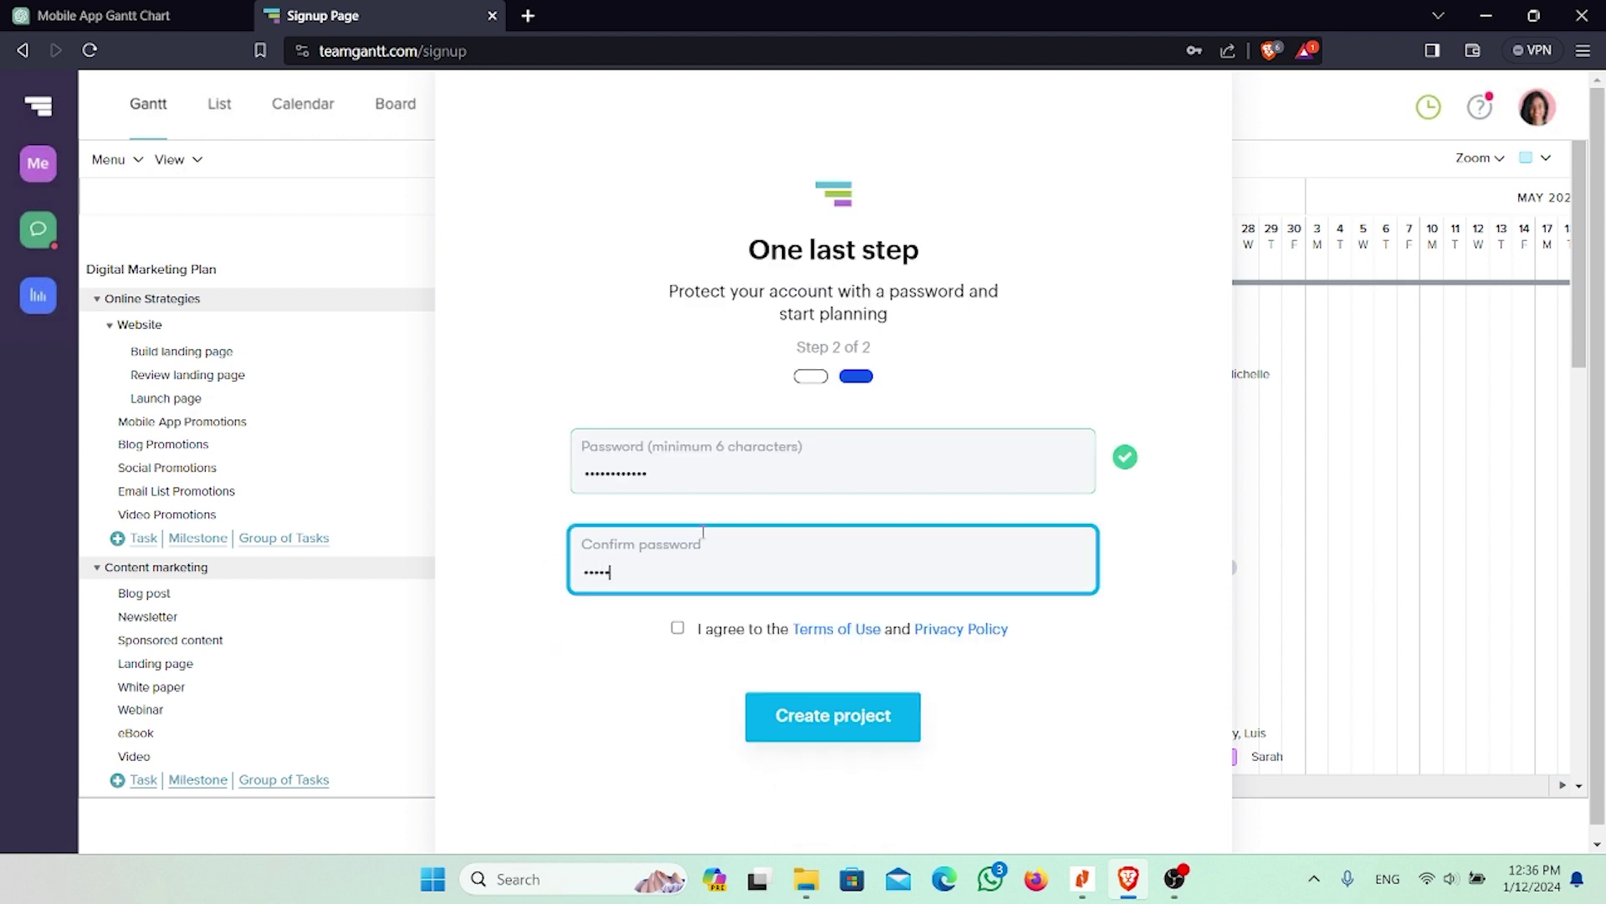
pyautogui.write('xxxxxxxxx')
pyautogui.click(678, 629)
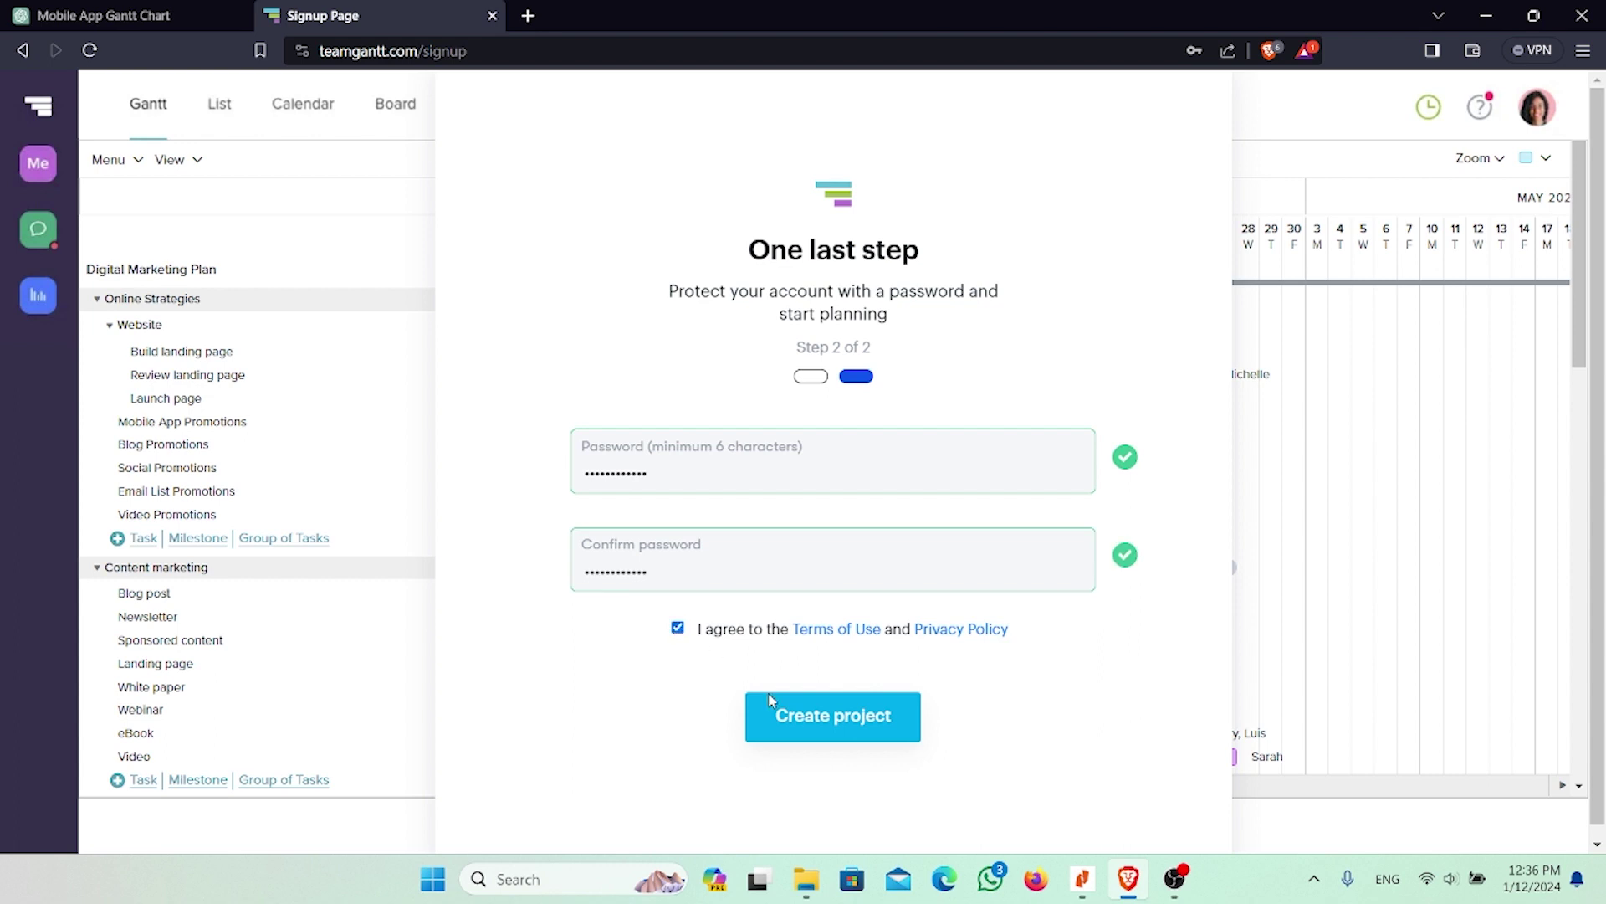
pyautogui.click(794, 716)
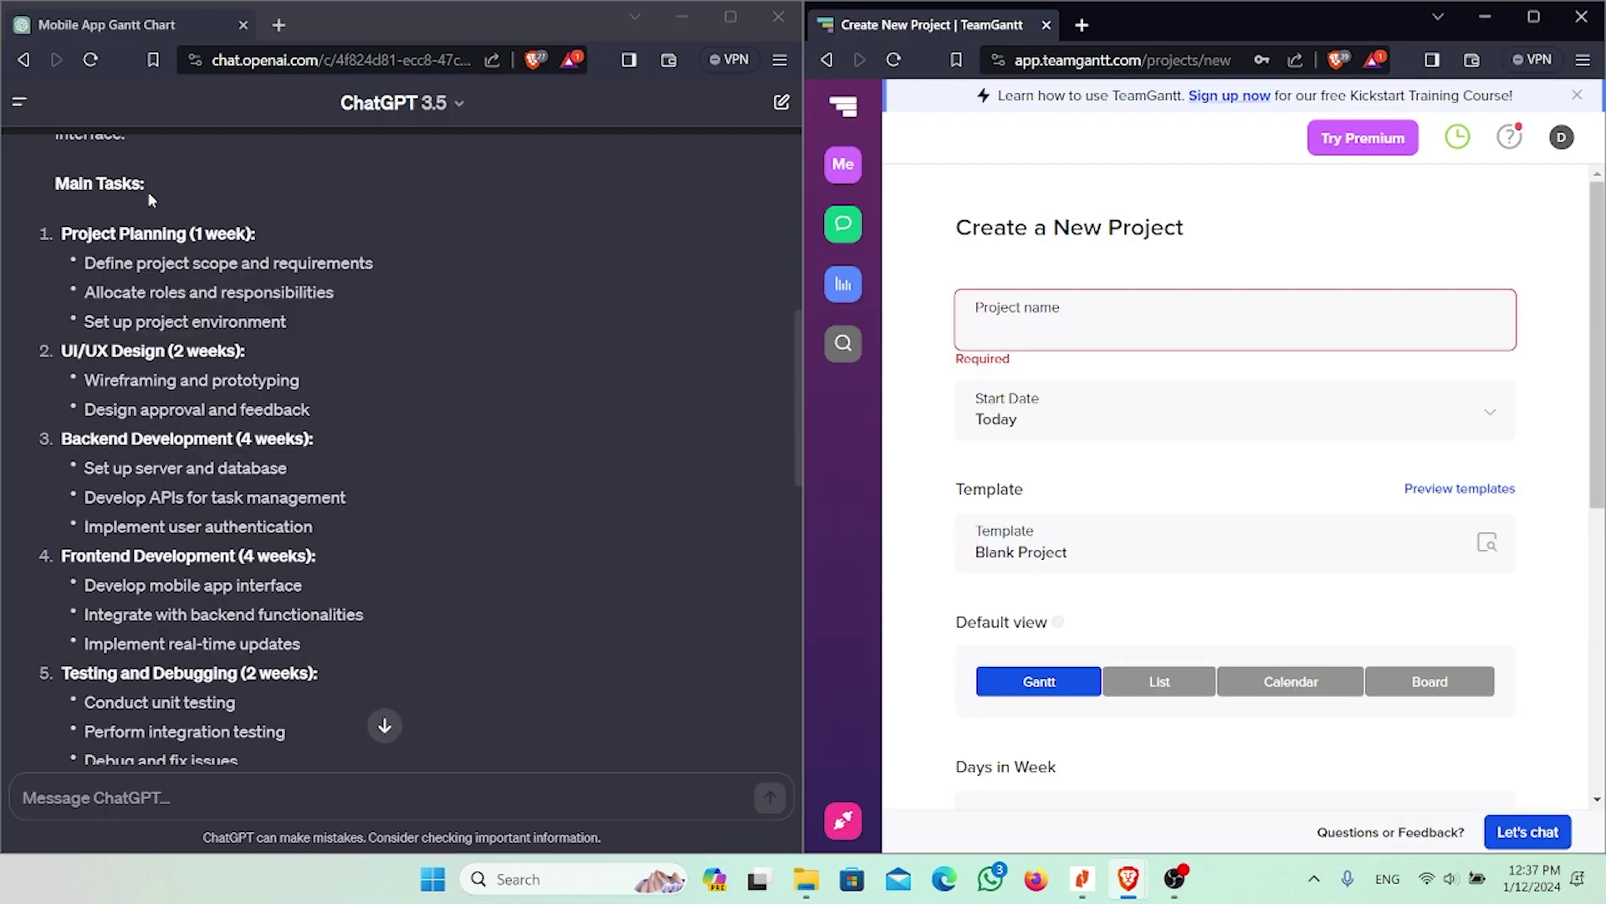
# Step: Name the new project "Mobile App Development - Task Tracker", copied from the ChatGPT outline, and set its start date to 1/5/24
pyautogui.scroll(2, 150, 187)
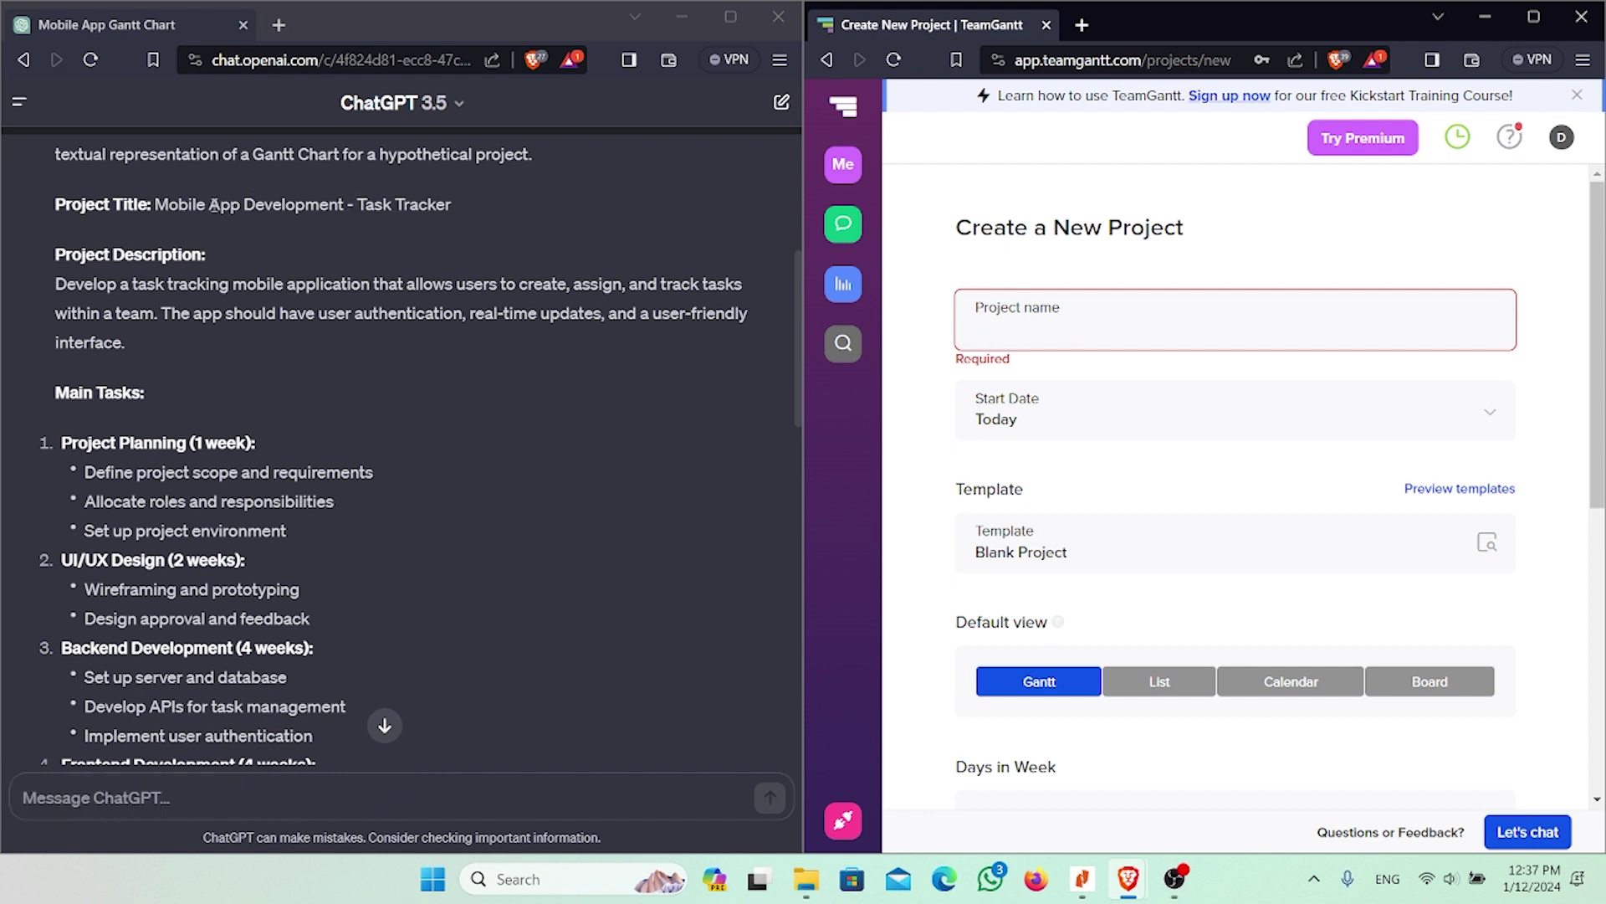
pyautogui.moveTo(153, 202); pyautogui.dragTo(452, 210)
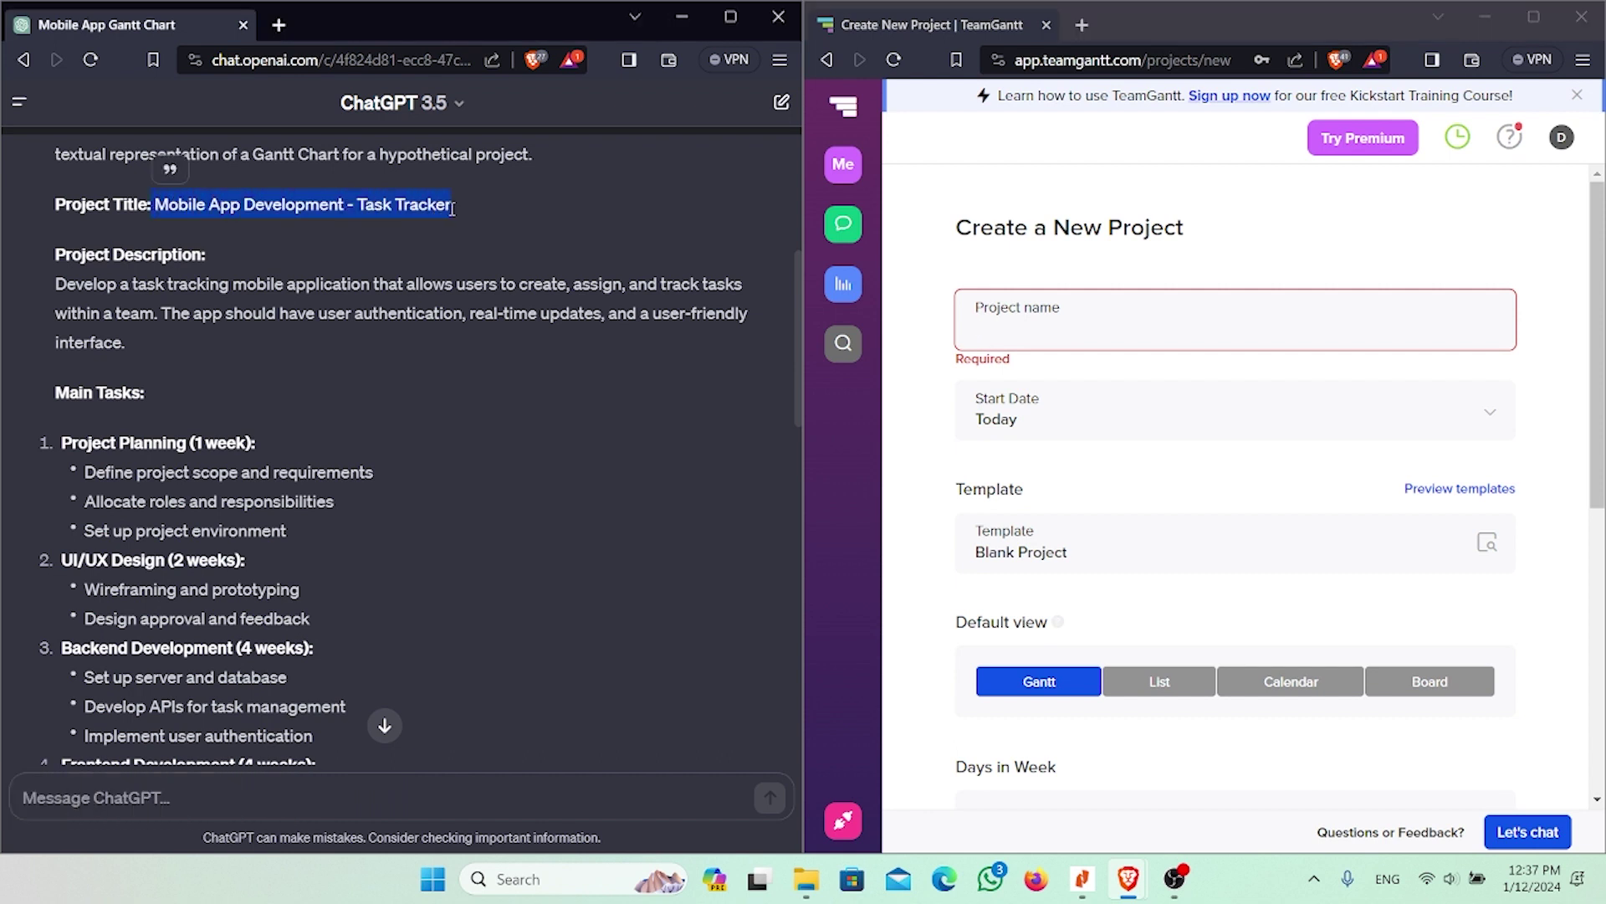
pyautogui.click(1011, 314)
pyautogui.write('Mobile App Development - Task Tracker')
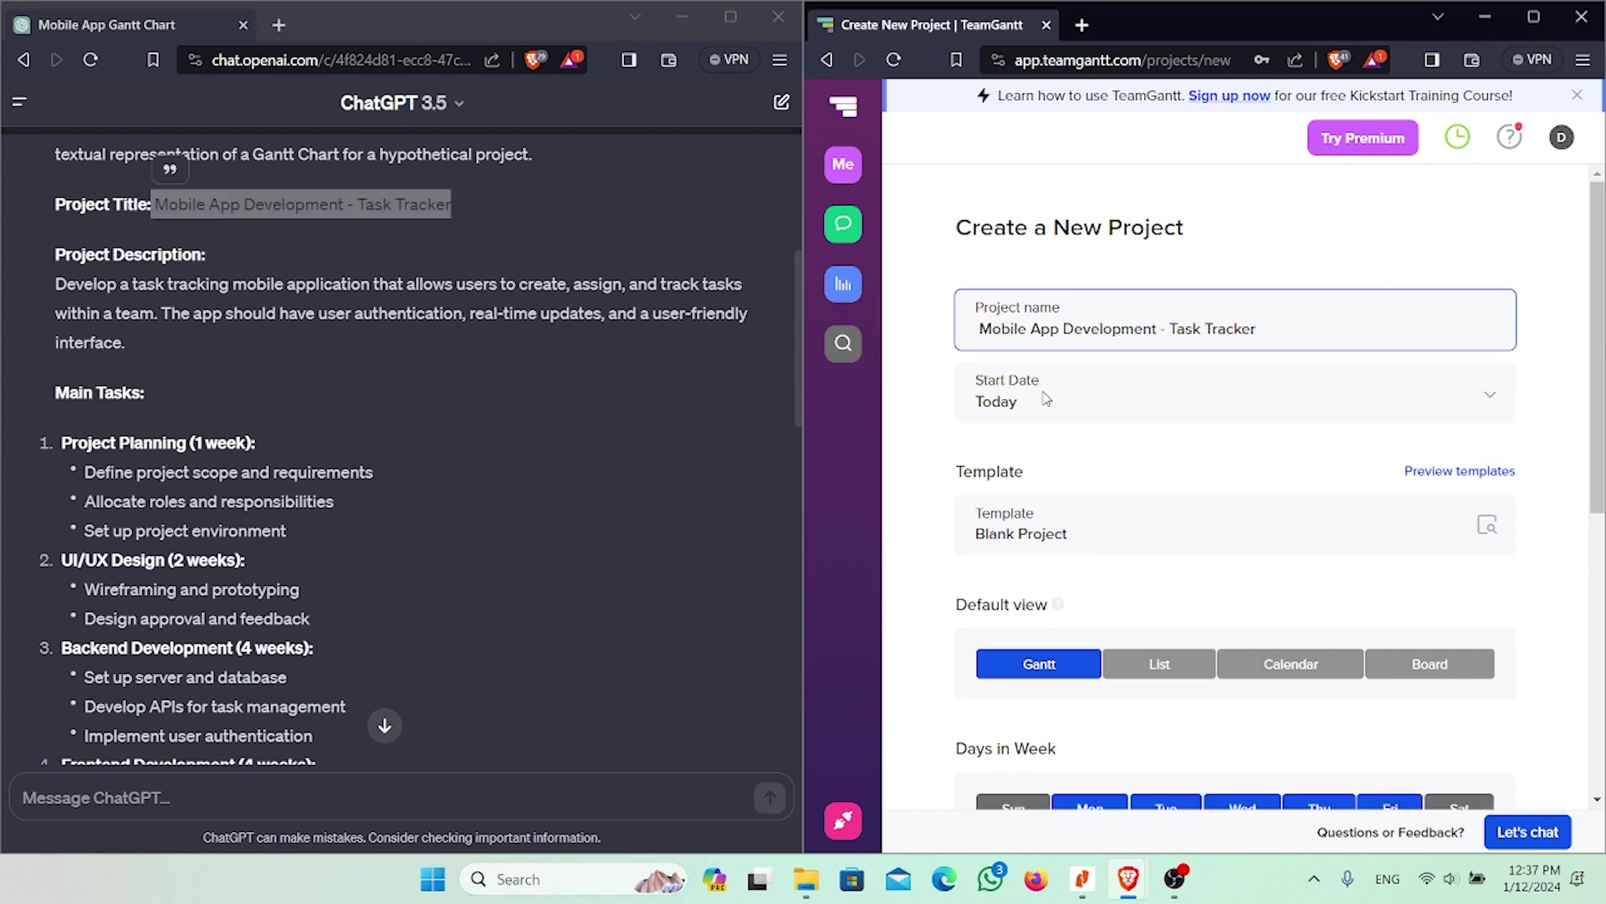
pyautogui.click(1046, 399)
pyautogui.click(1218, 300)
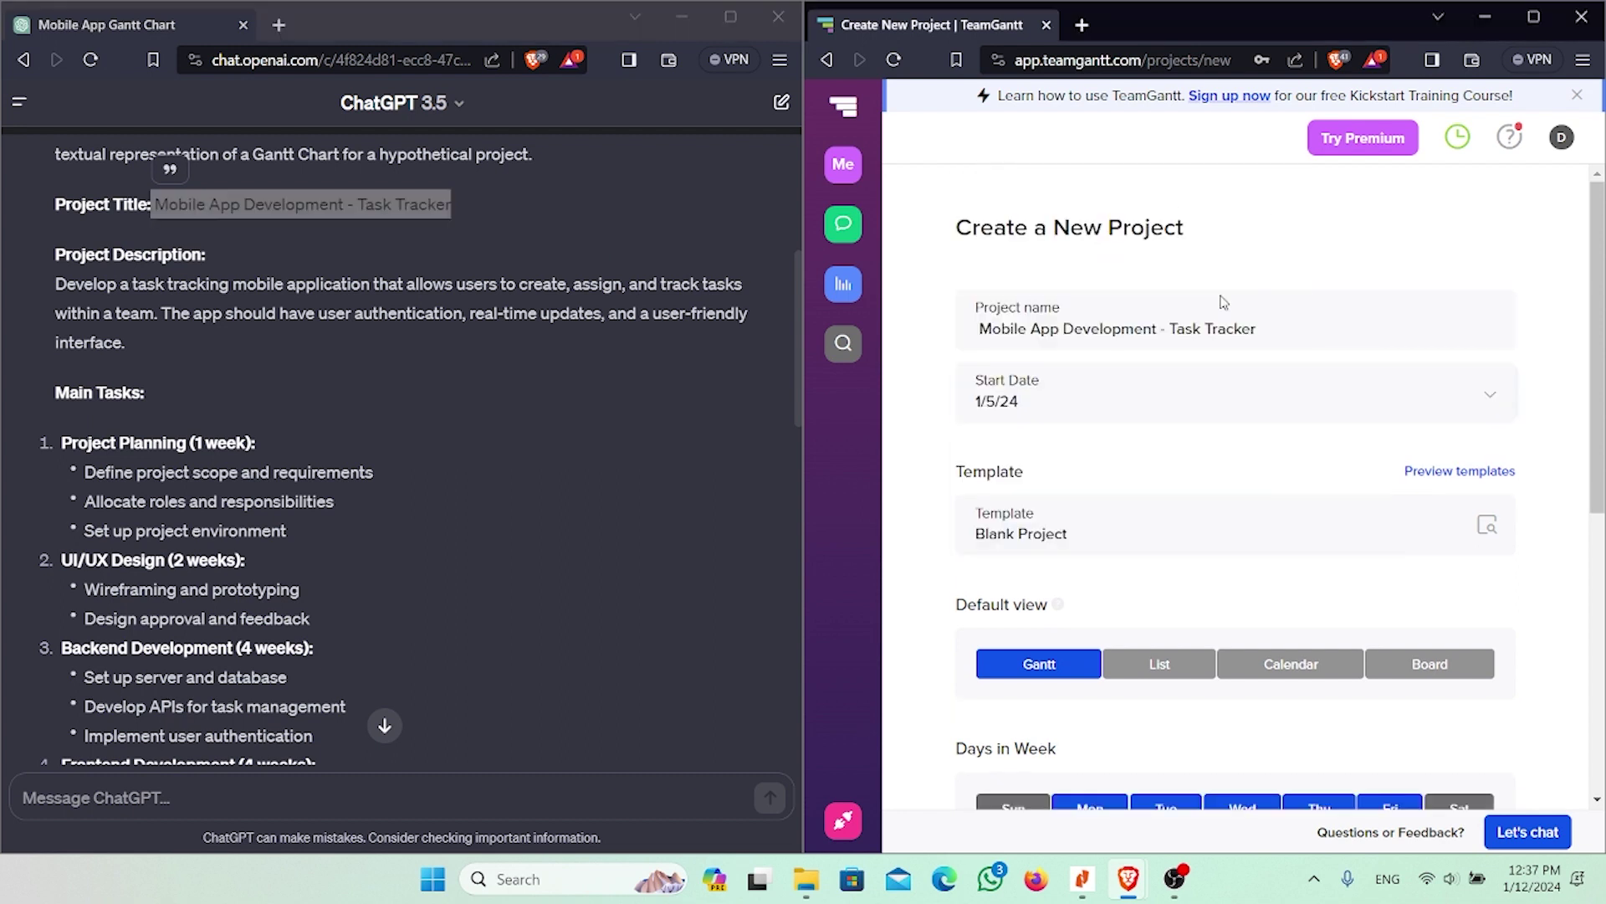
# Step: Include Sunday and Saturday in the project's days of the week, create the project, and continue to it without watching the introduction video
pyautogui.scroll(-2, 1097, 635)
pyautogui.click(1011, 602)
pyautogui.click(1457, 601)
pyautogui.click(1155, 721)
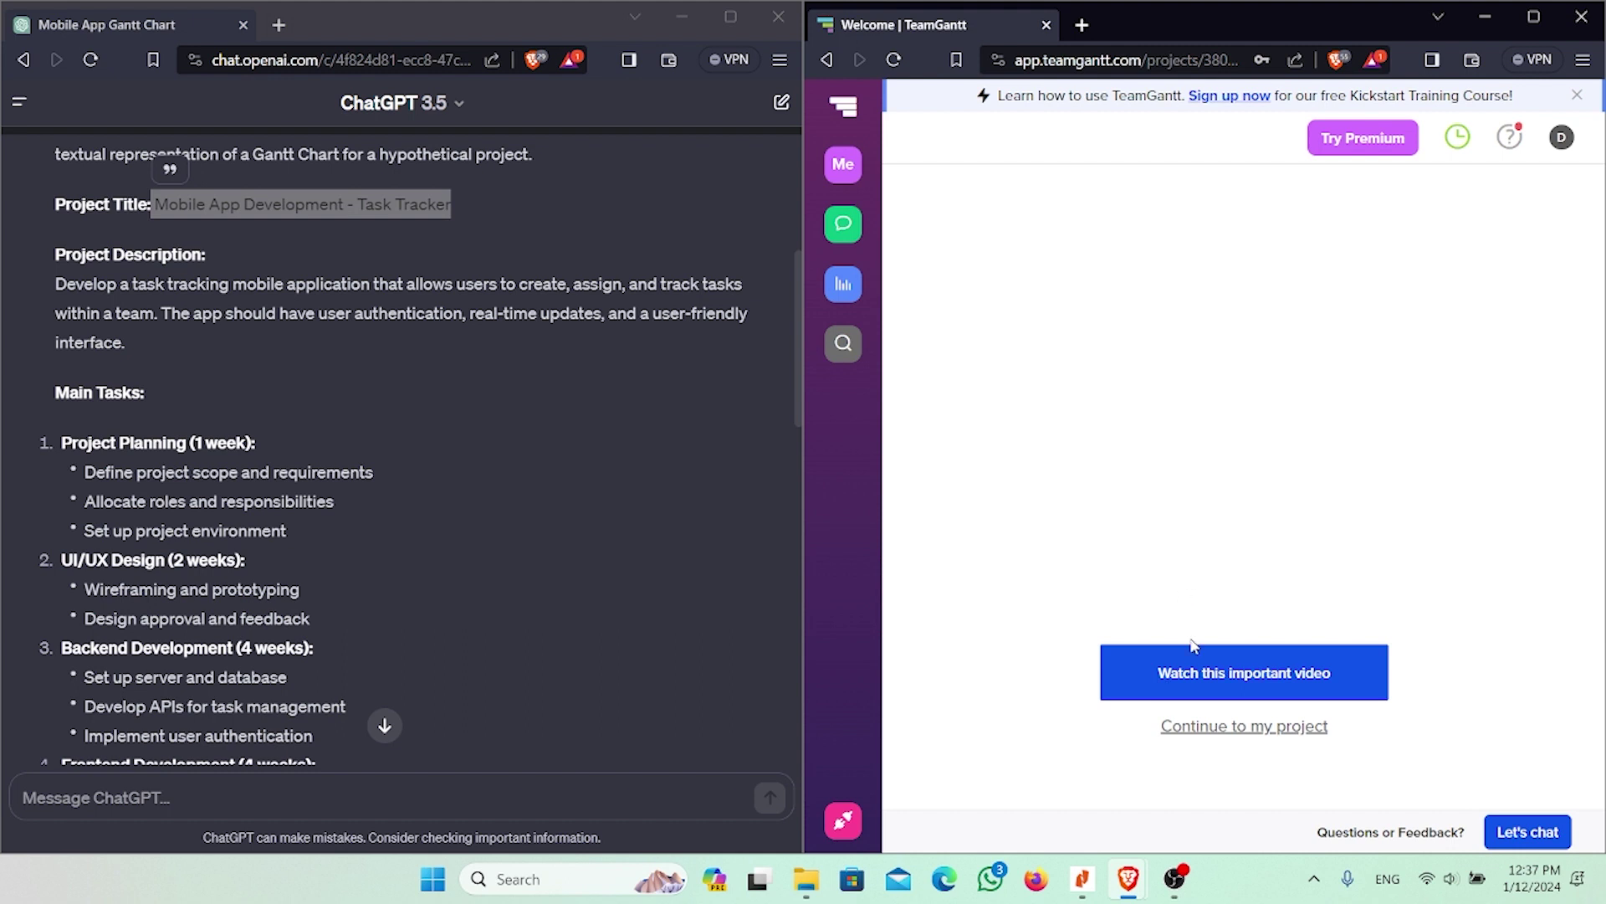
pyautogui.click(1238, 730)
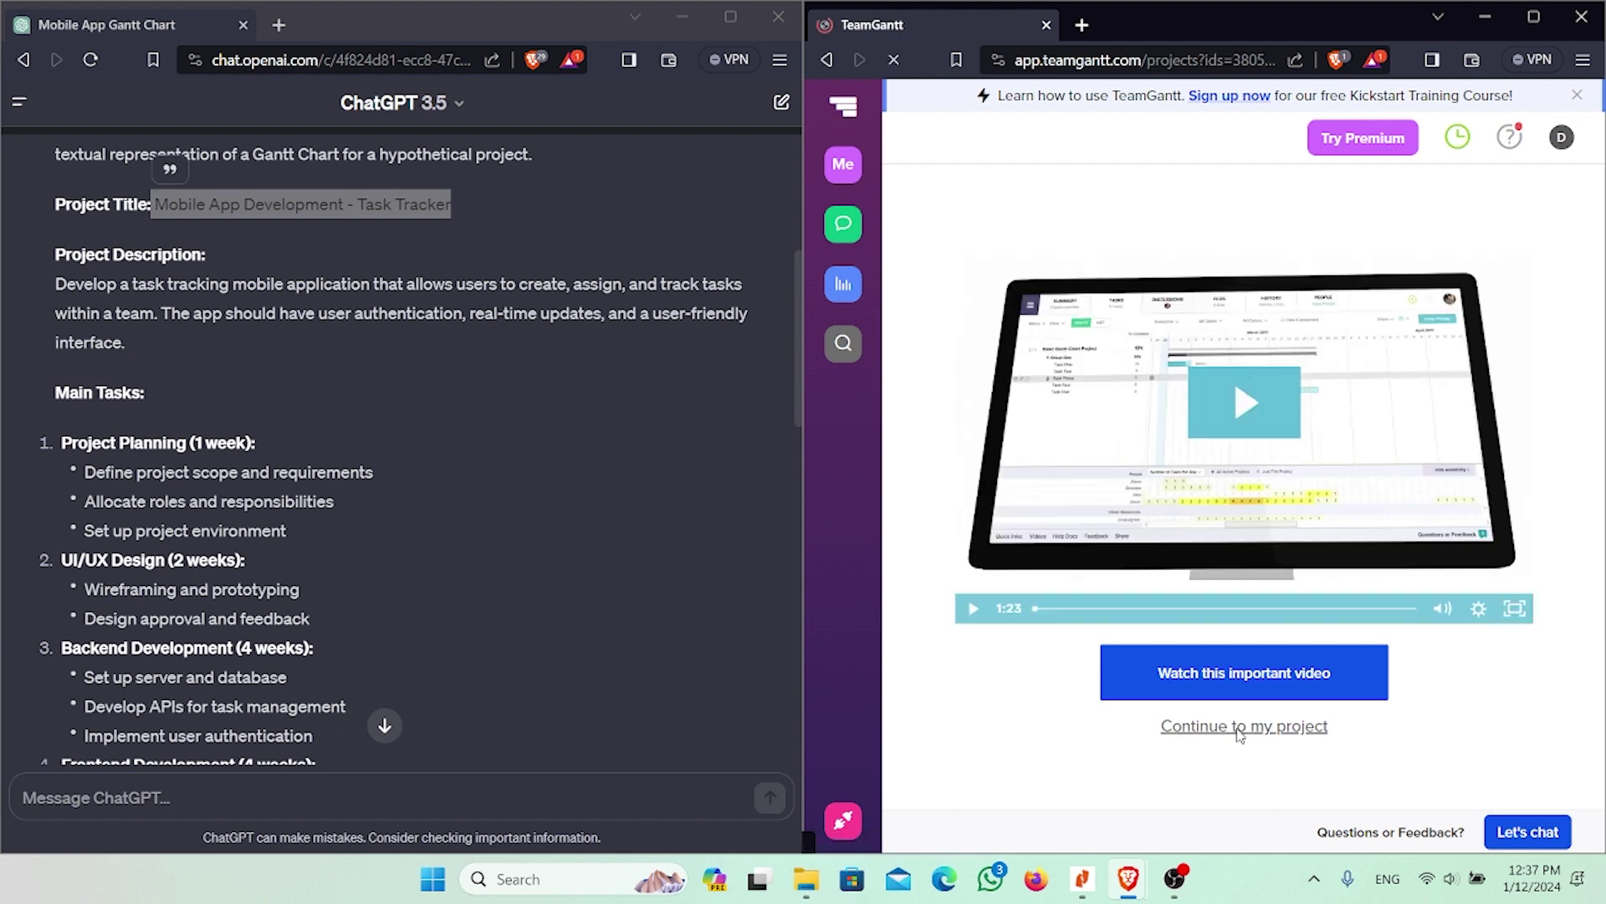
pyautogui.click(1534, 16)
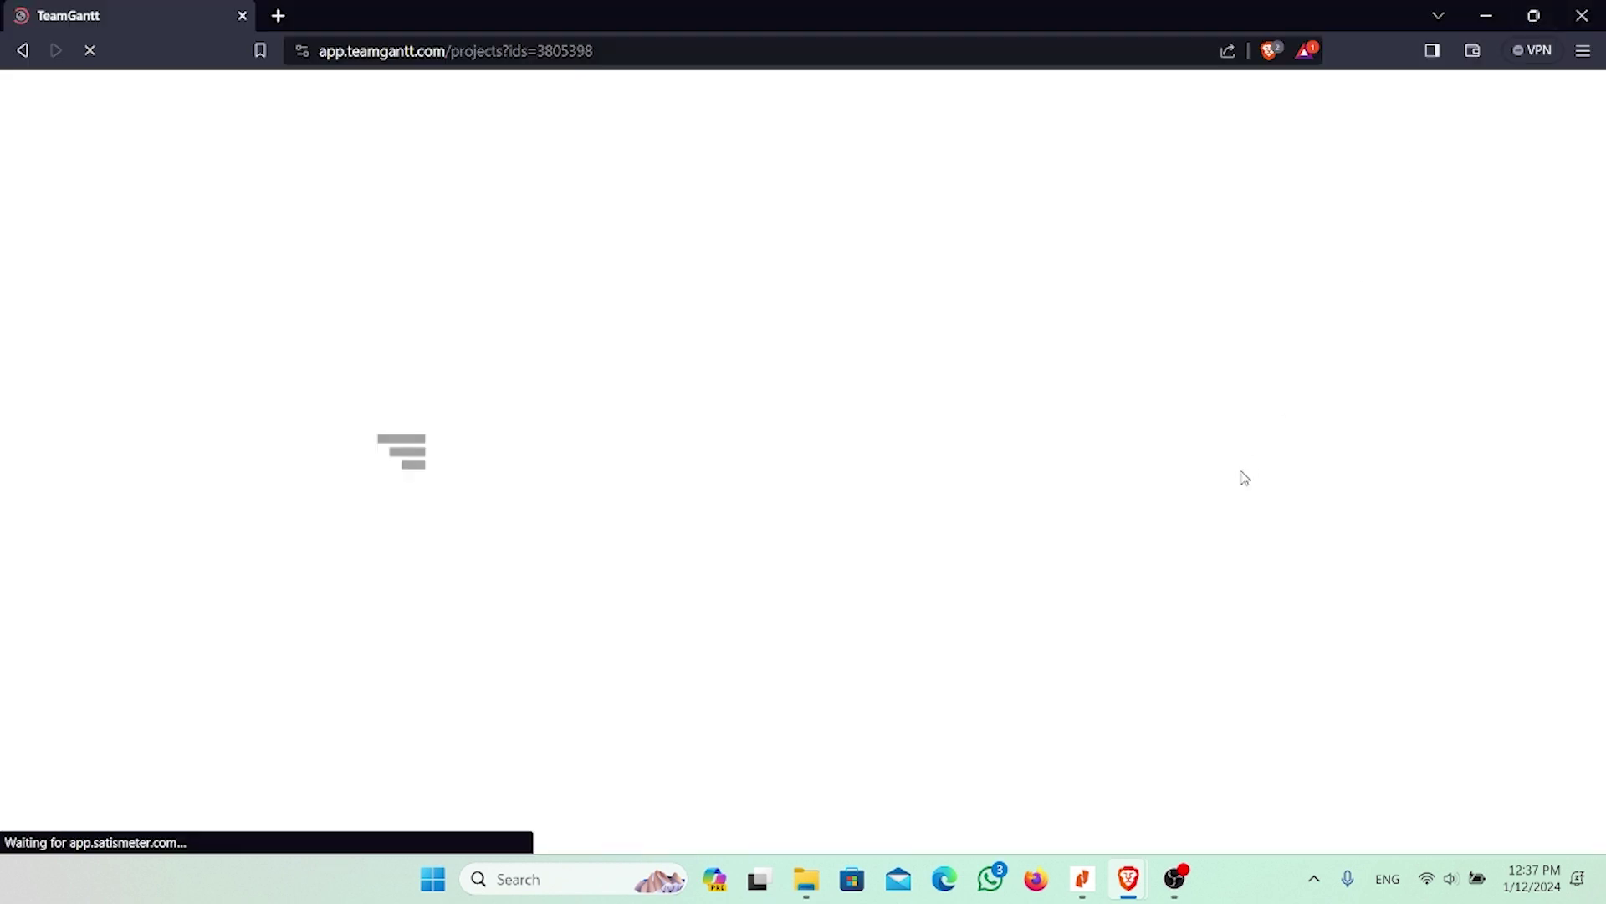
pyautogui.click(1534, 17)
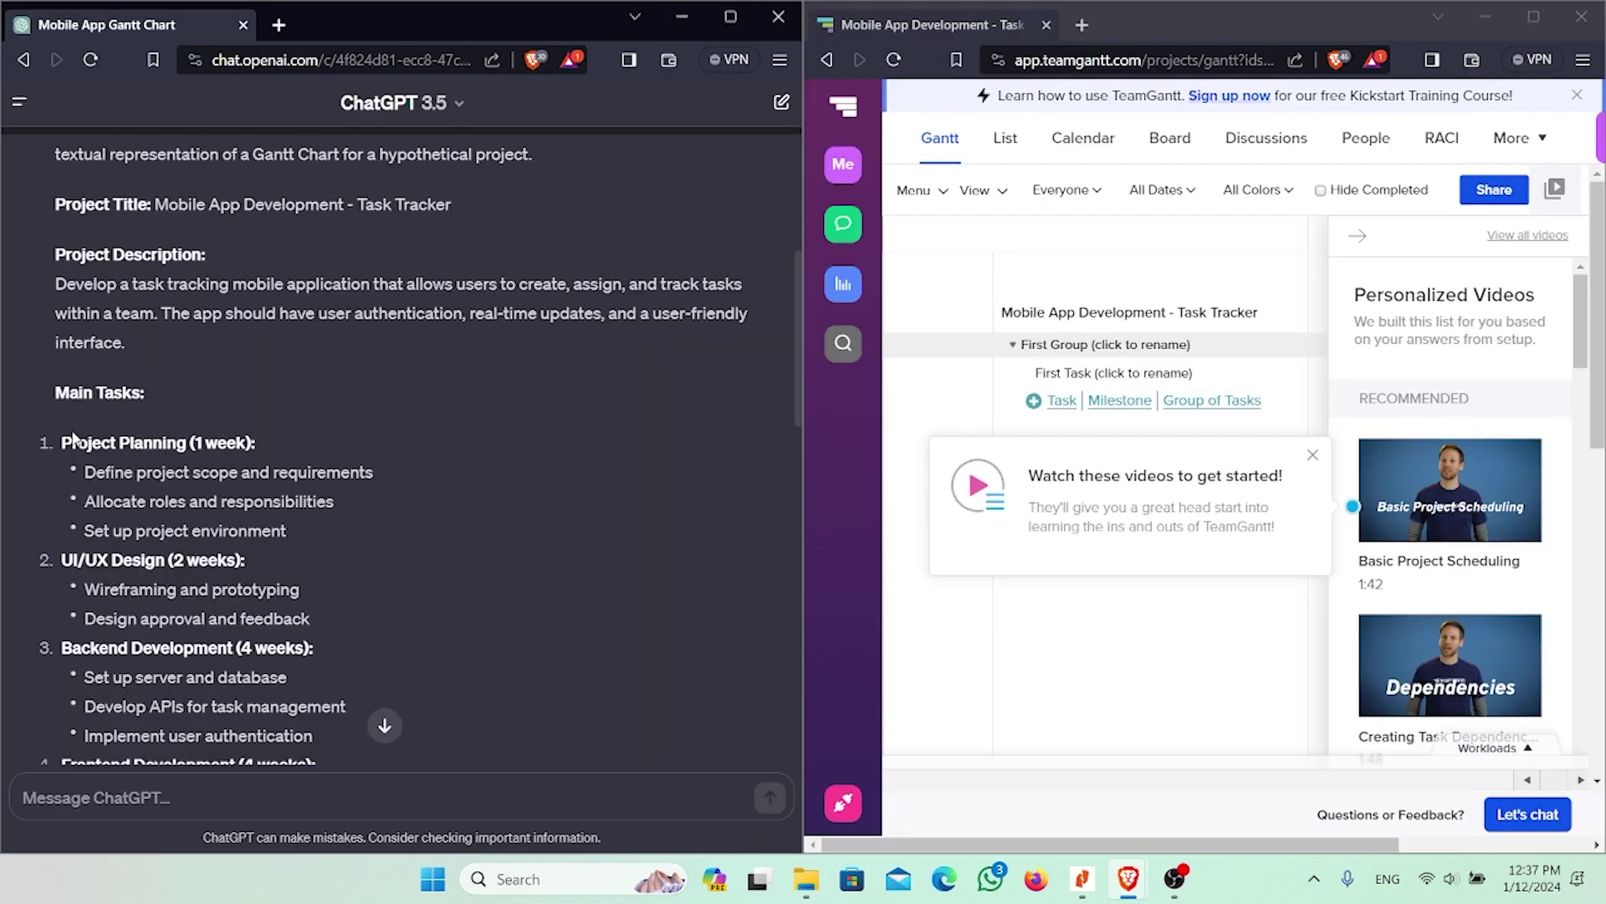
# Step: Rename the first task group as "Project Planning", using the first main task title from the ChatGPT outline
pyautogui.moveTo(67, 441); pyautogui.dragTo(187, 443)
pyautogui.hotkey('ctrl', 'c')
pyautogui.click(1060, 343)
pyautogui.hotkey('ctrl', 'v')
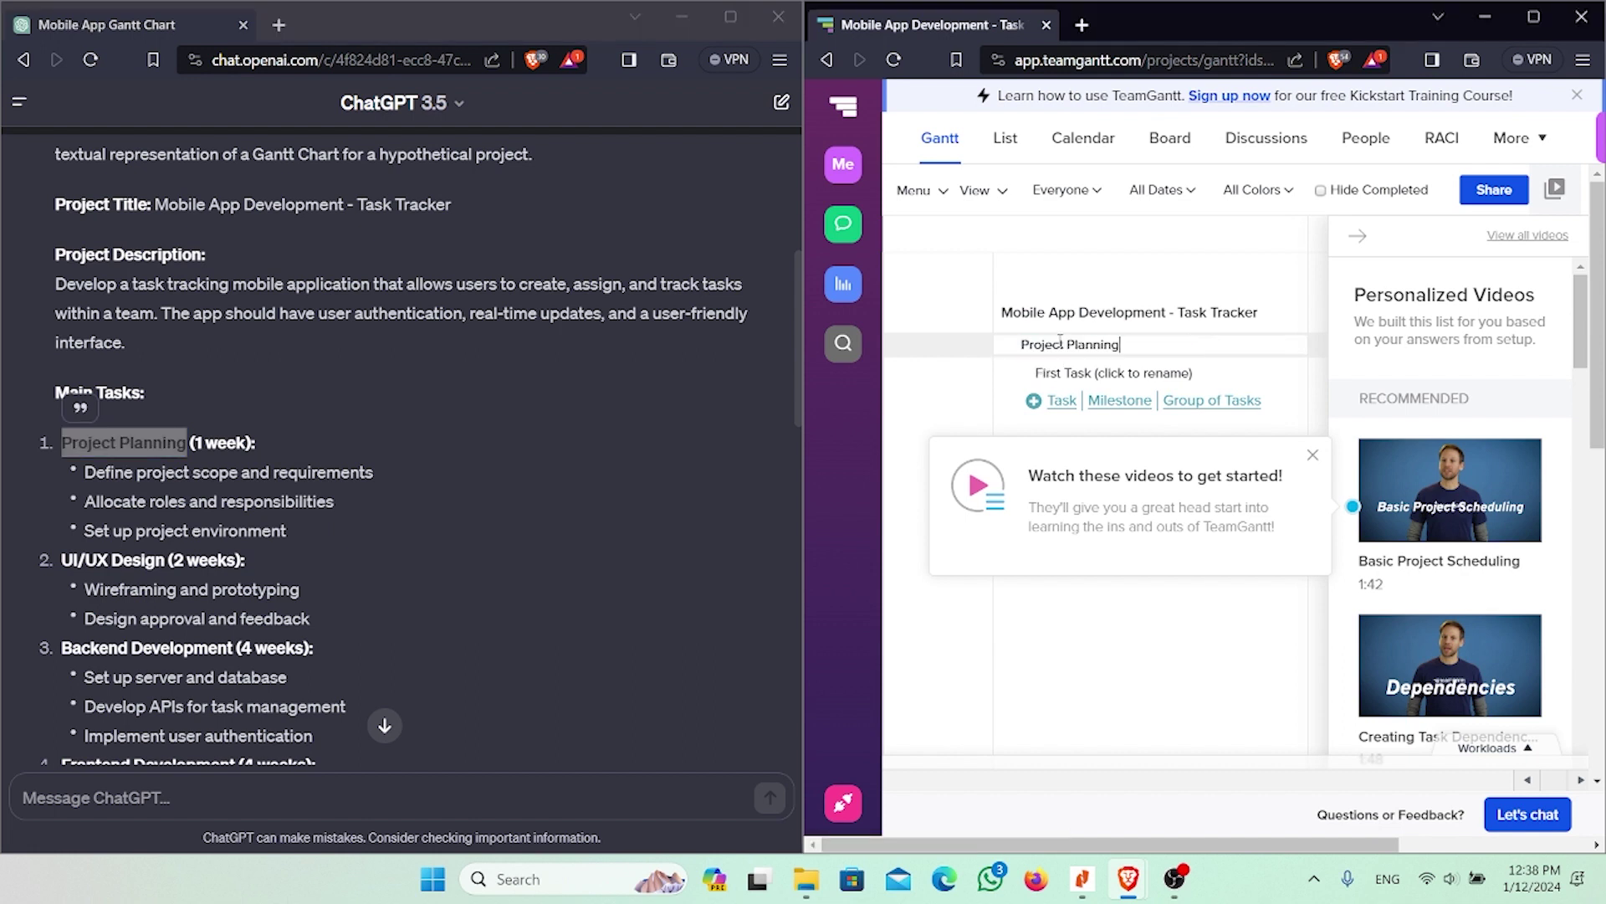
pyautogui.moveTo(1060, 343); pyautogui.dragTo(939, 405)
# Step: Rename the first task under Project Planning as "Define project scope and requirements", copied from the ChatGPT outline
pyautogui.moveTo(84, 473); pyautogui.dragTo(376, 471)
pyautogui.hotkey('ctrl', 'c')
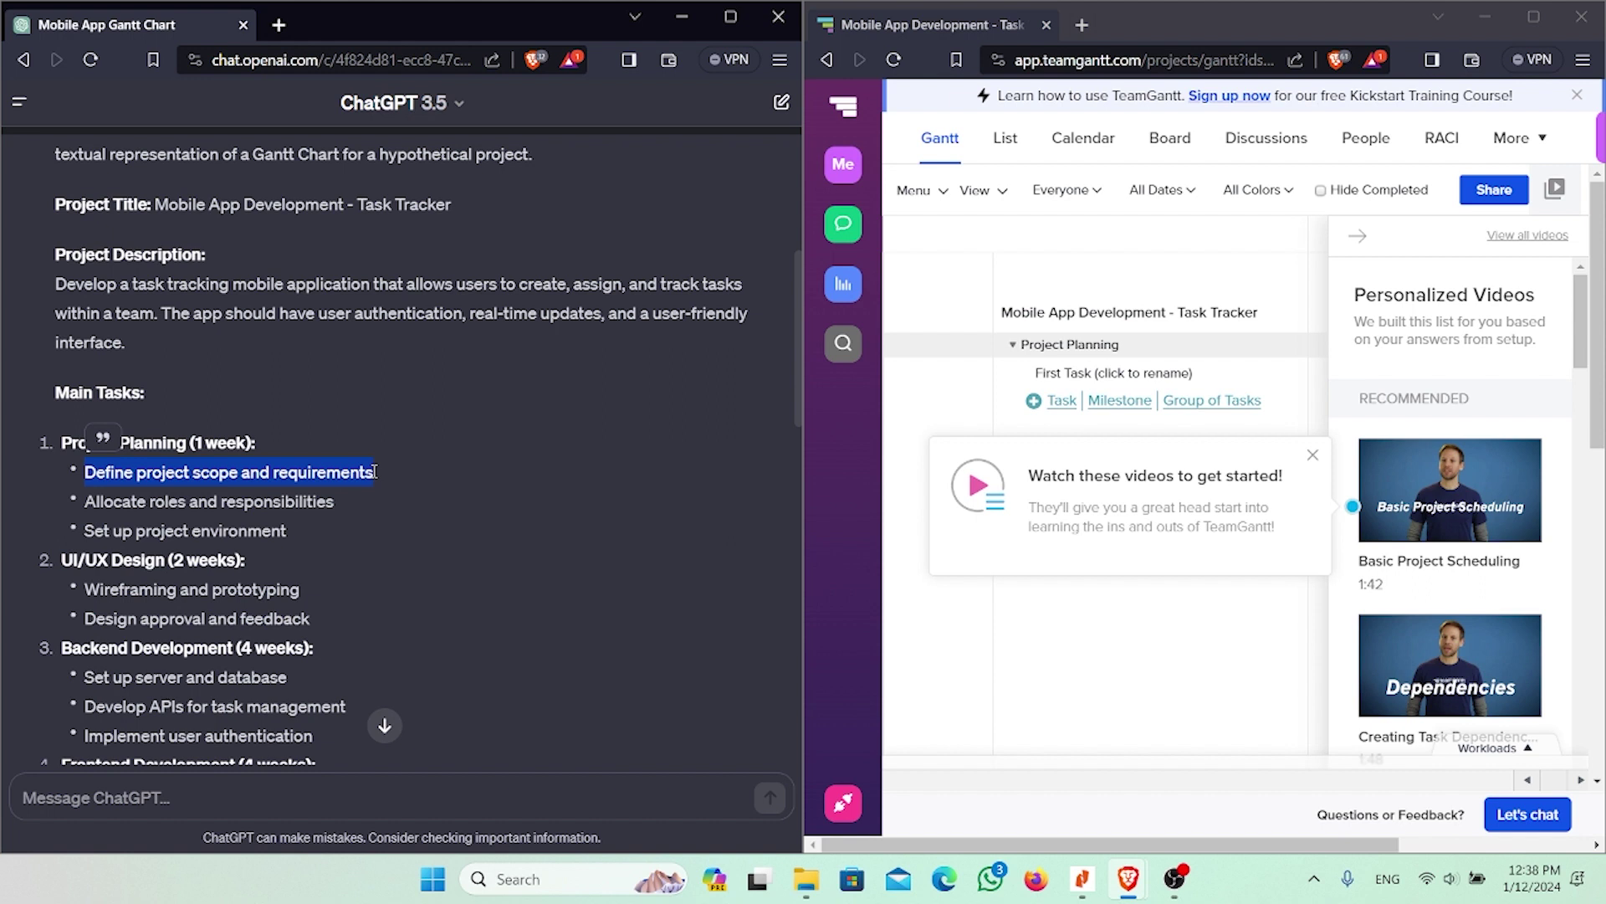
pyautogui.click(1069, 373)
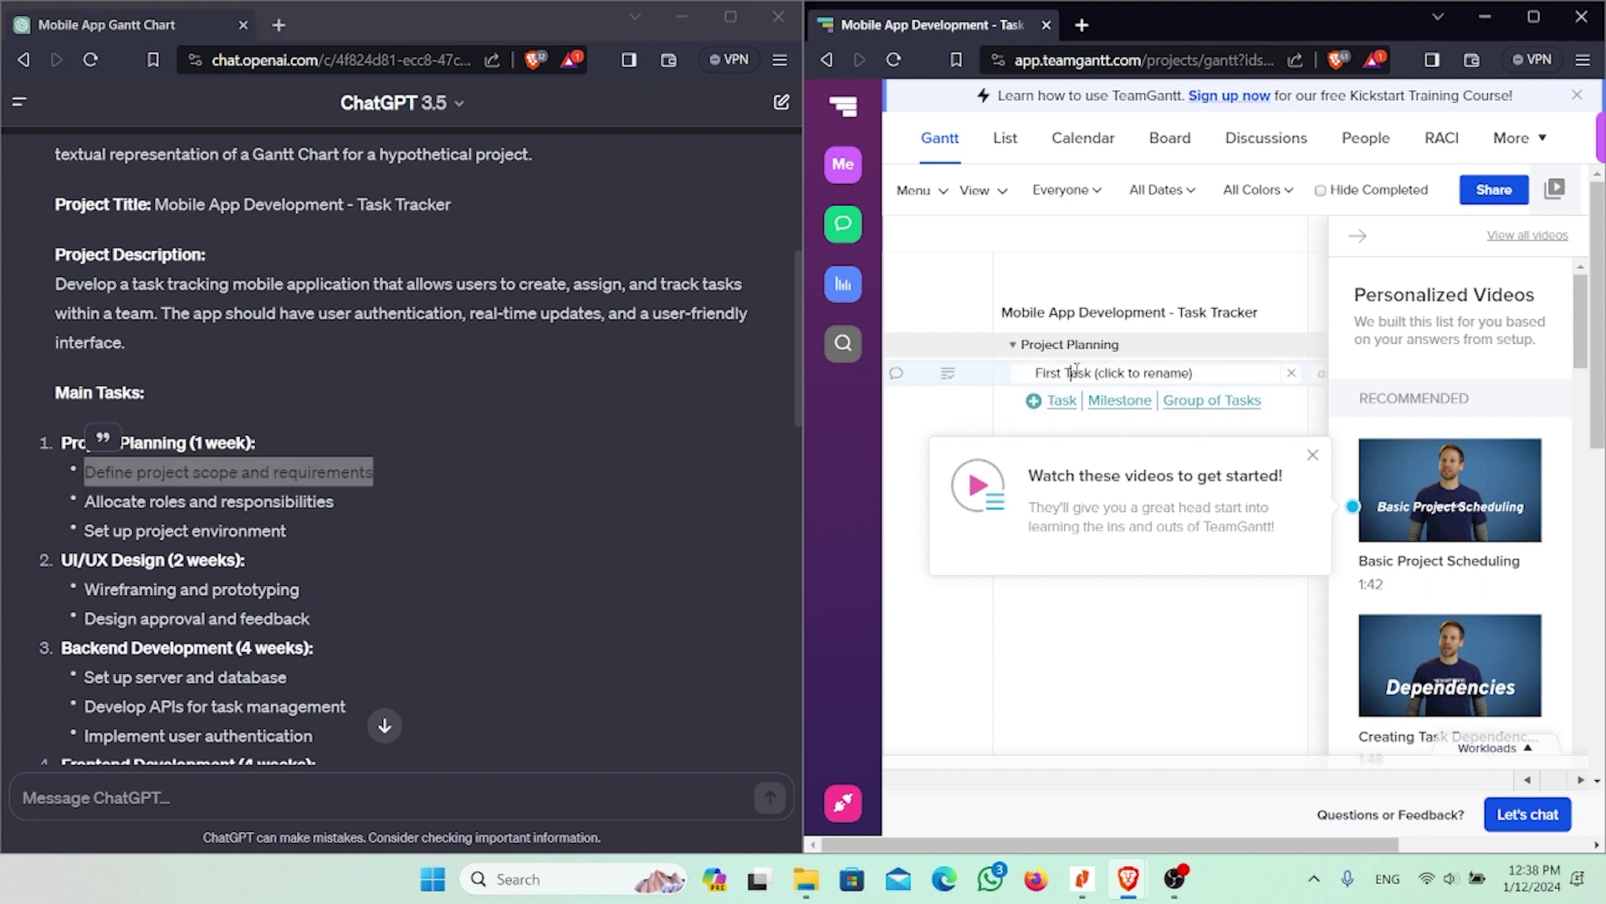
pyautogui.moveTo(1221, 372); pyautogui.dragTo(1008, 385)
pyautogui.hotkey('ctrl', 'v')
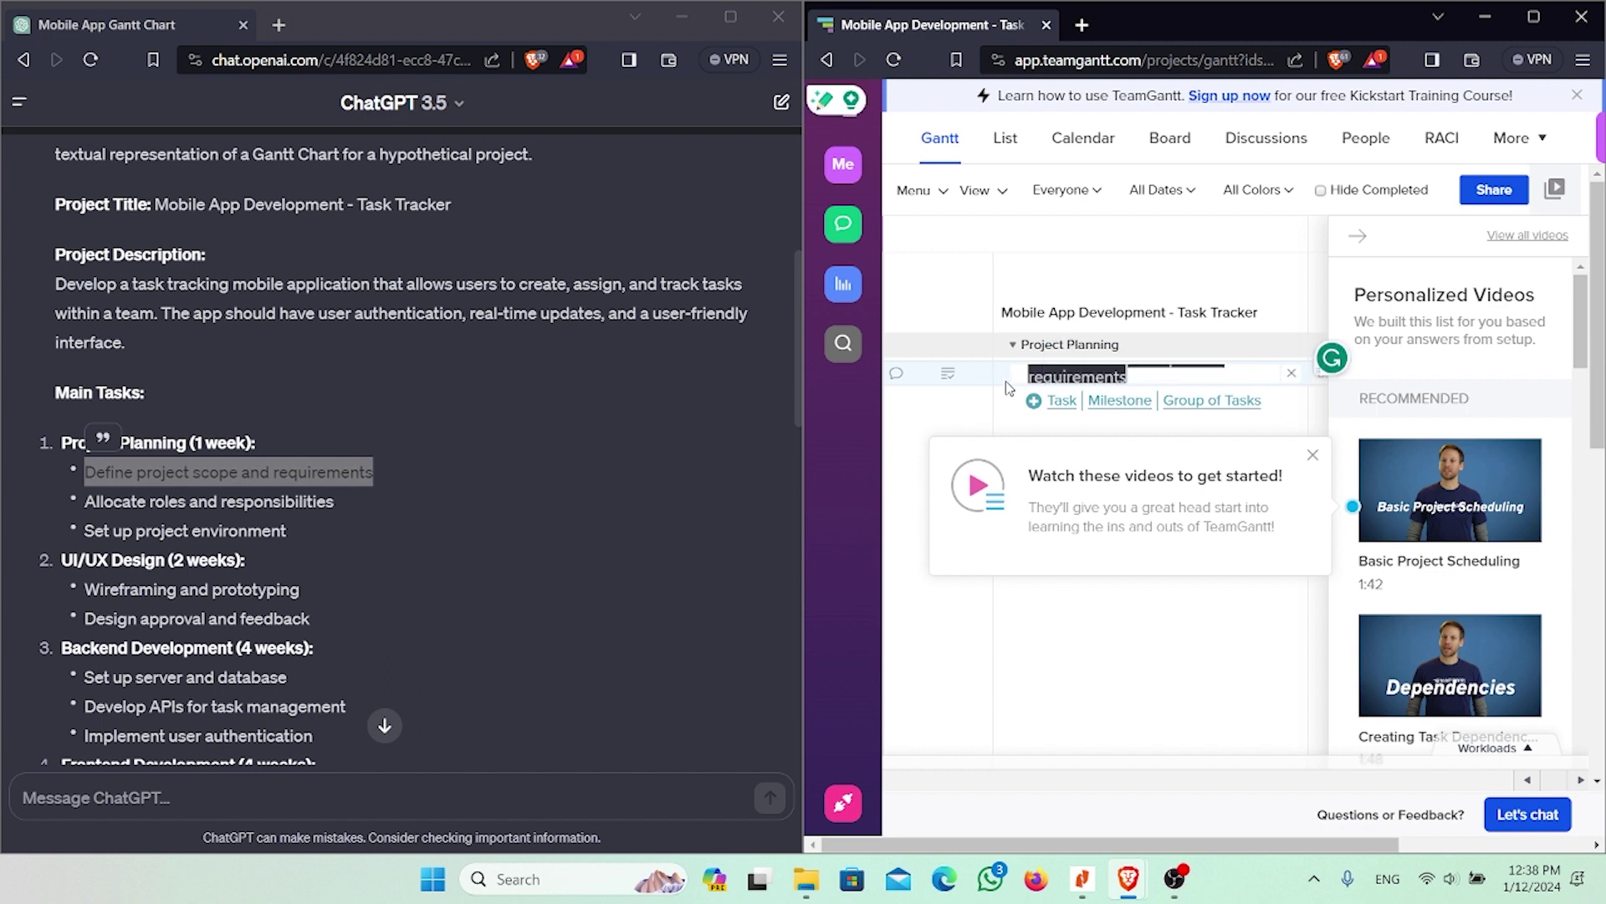
# Step: Add the task "Allocate roles and responsibilities" under Project Planning and hide the Personalized Videos list
pyautogui.click(1061, 401)
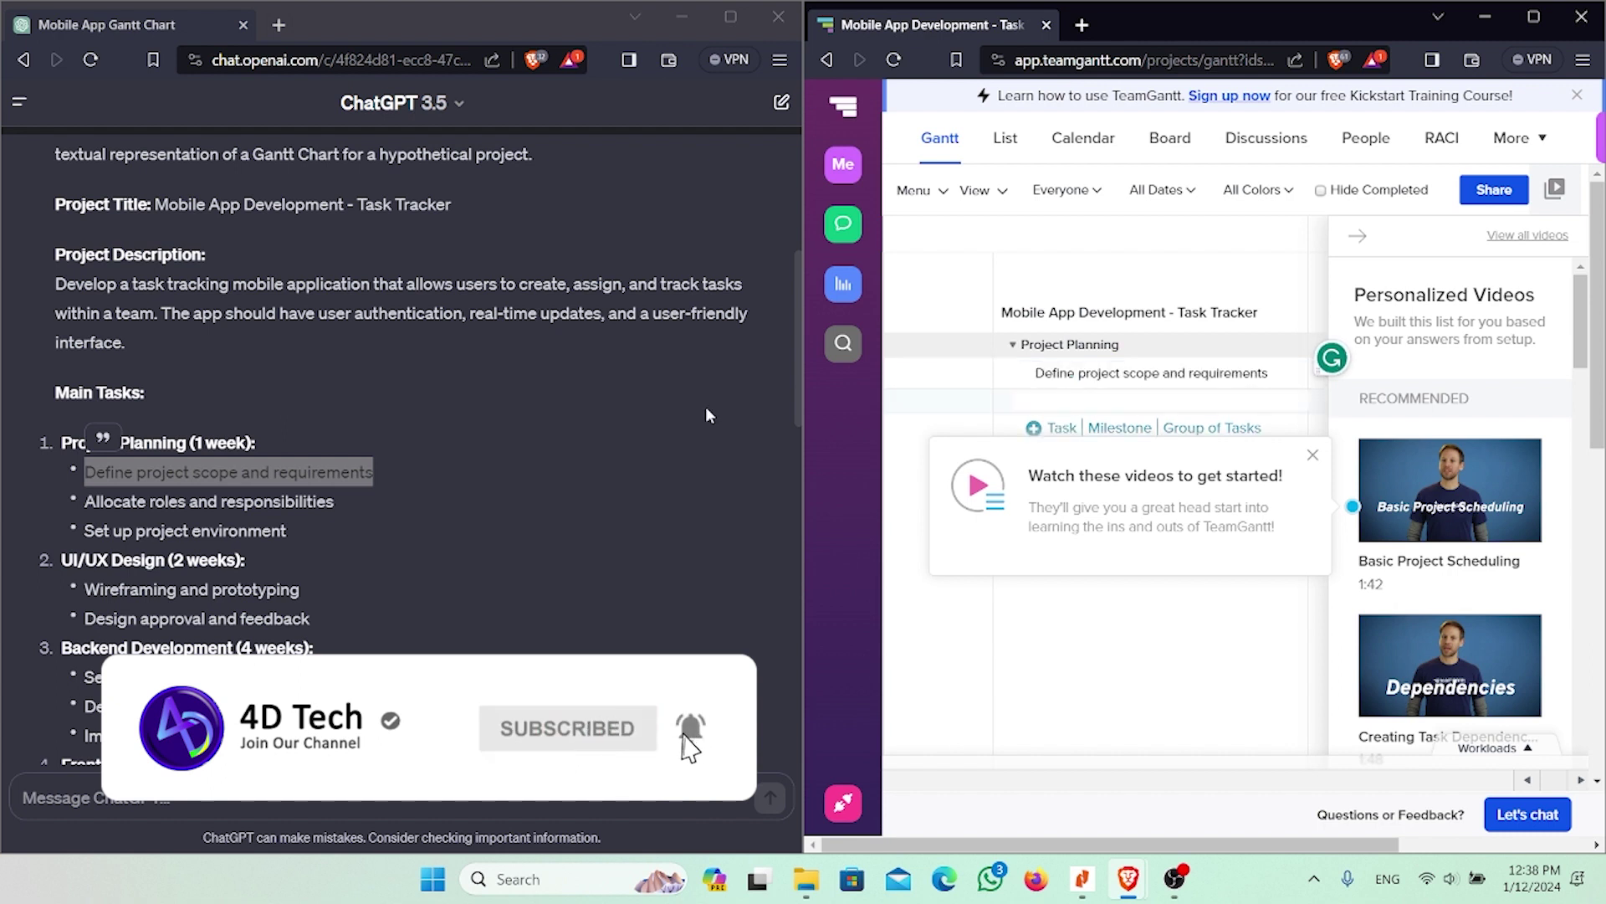
pyautogui.moveTo(87, 499); pyautogui.dragTo(343, 499)
pyautogui.hotkey('ctrl', 'c')
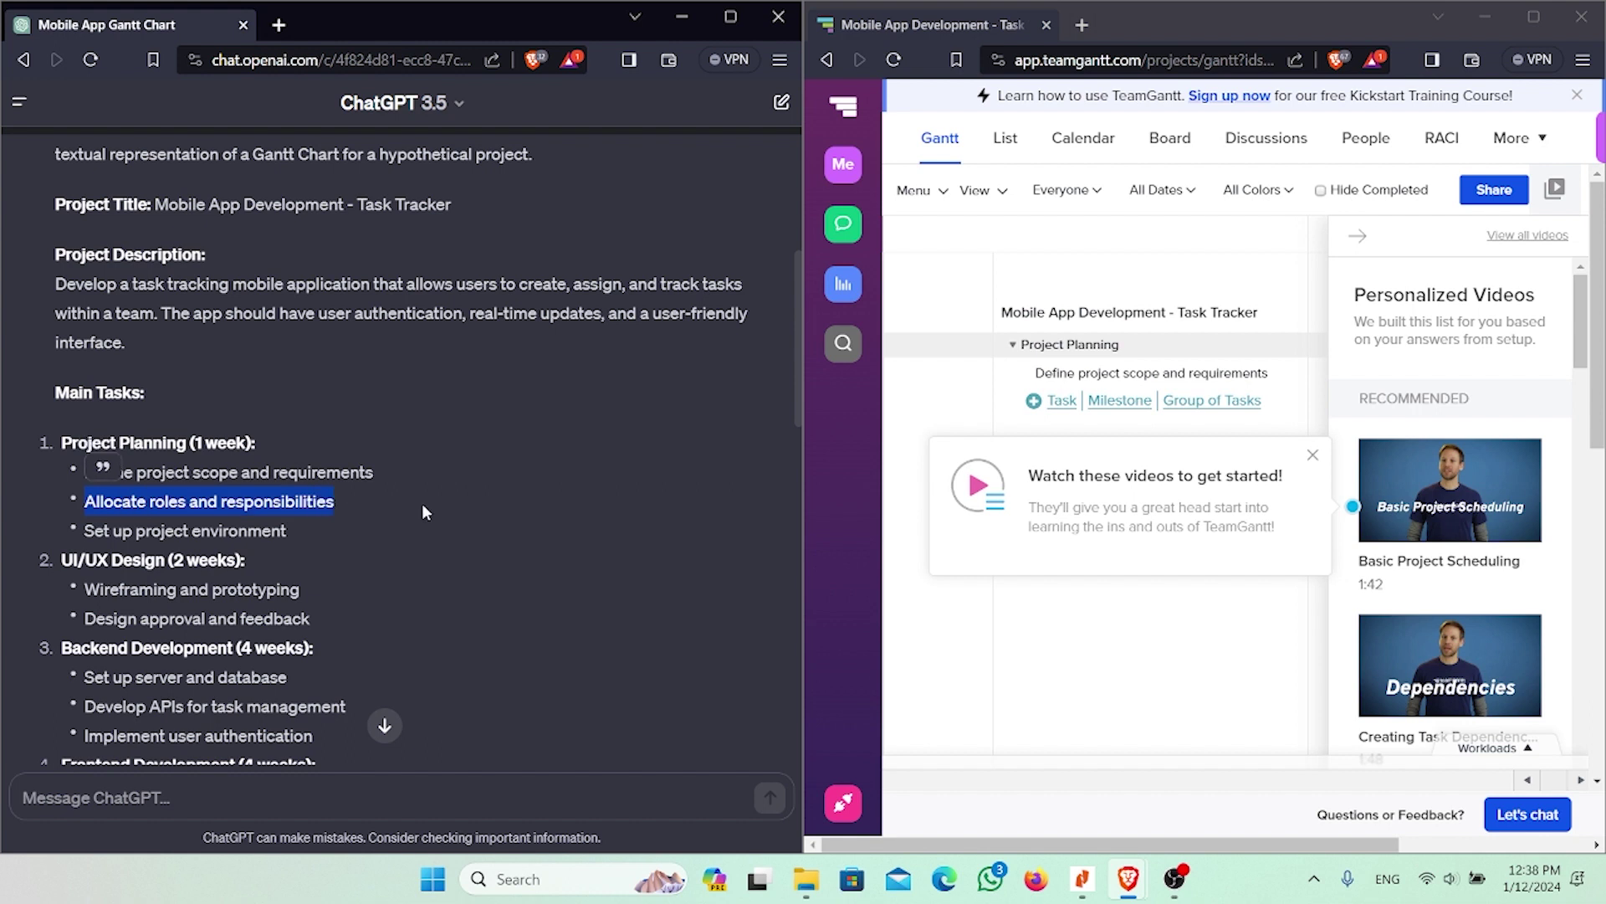
pyautogui.click(1061, 401)
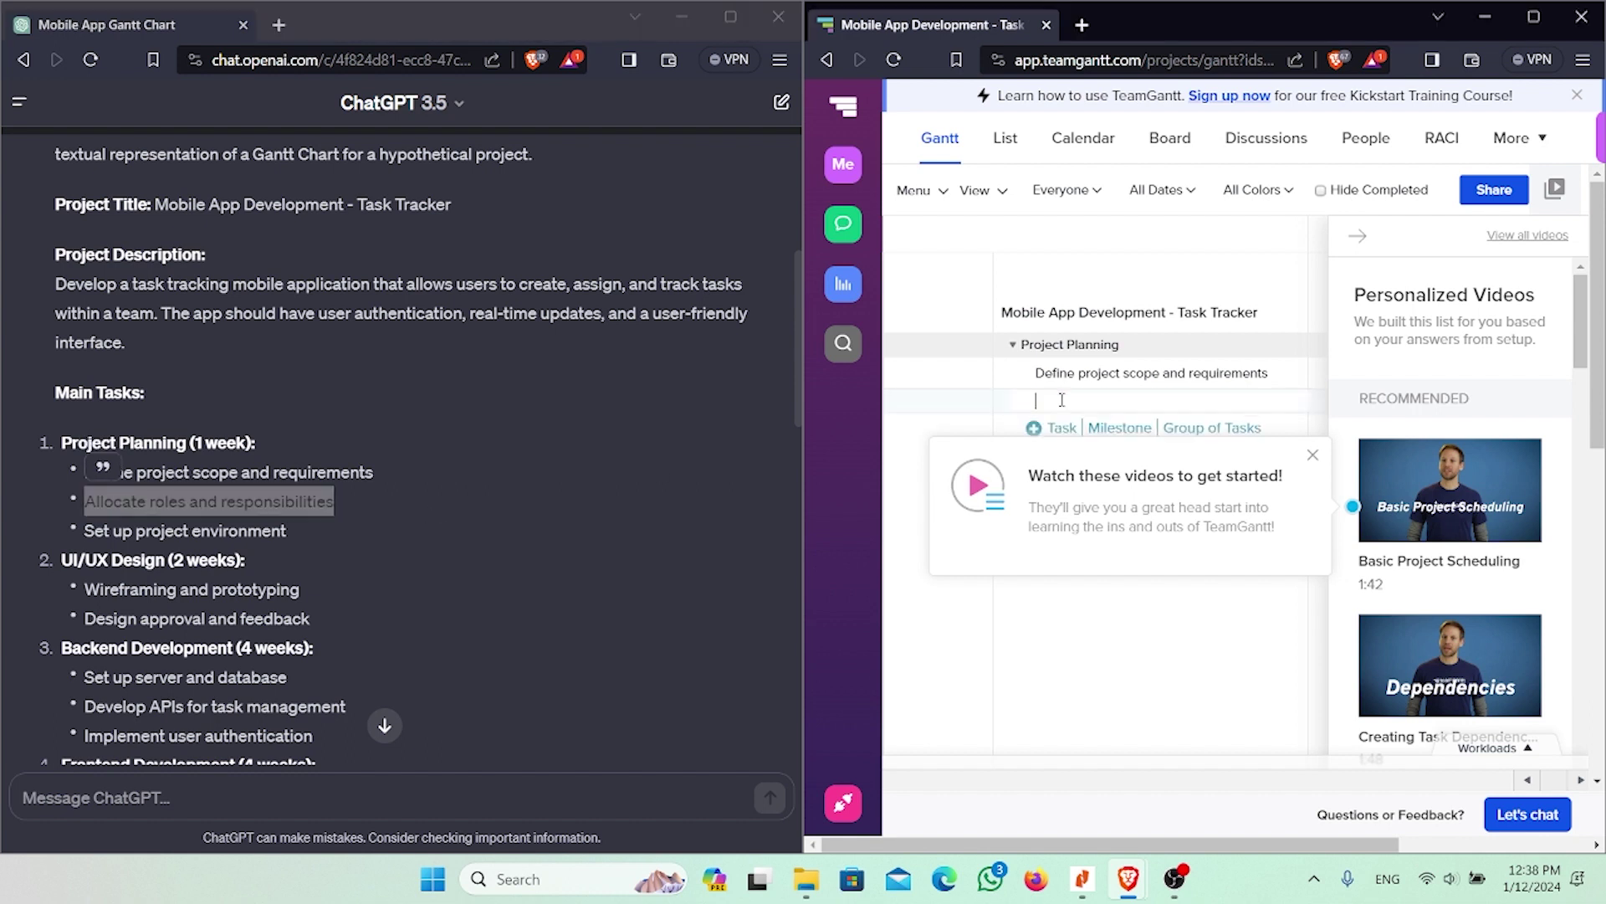
pyautogui.hotkey('ctrl', 'v')
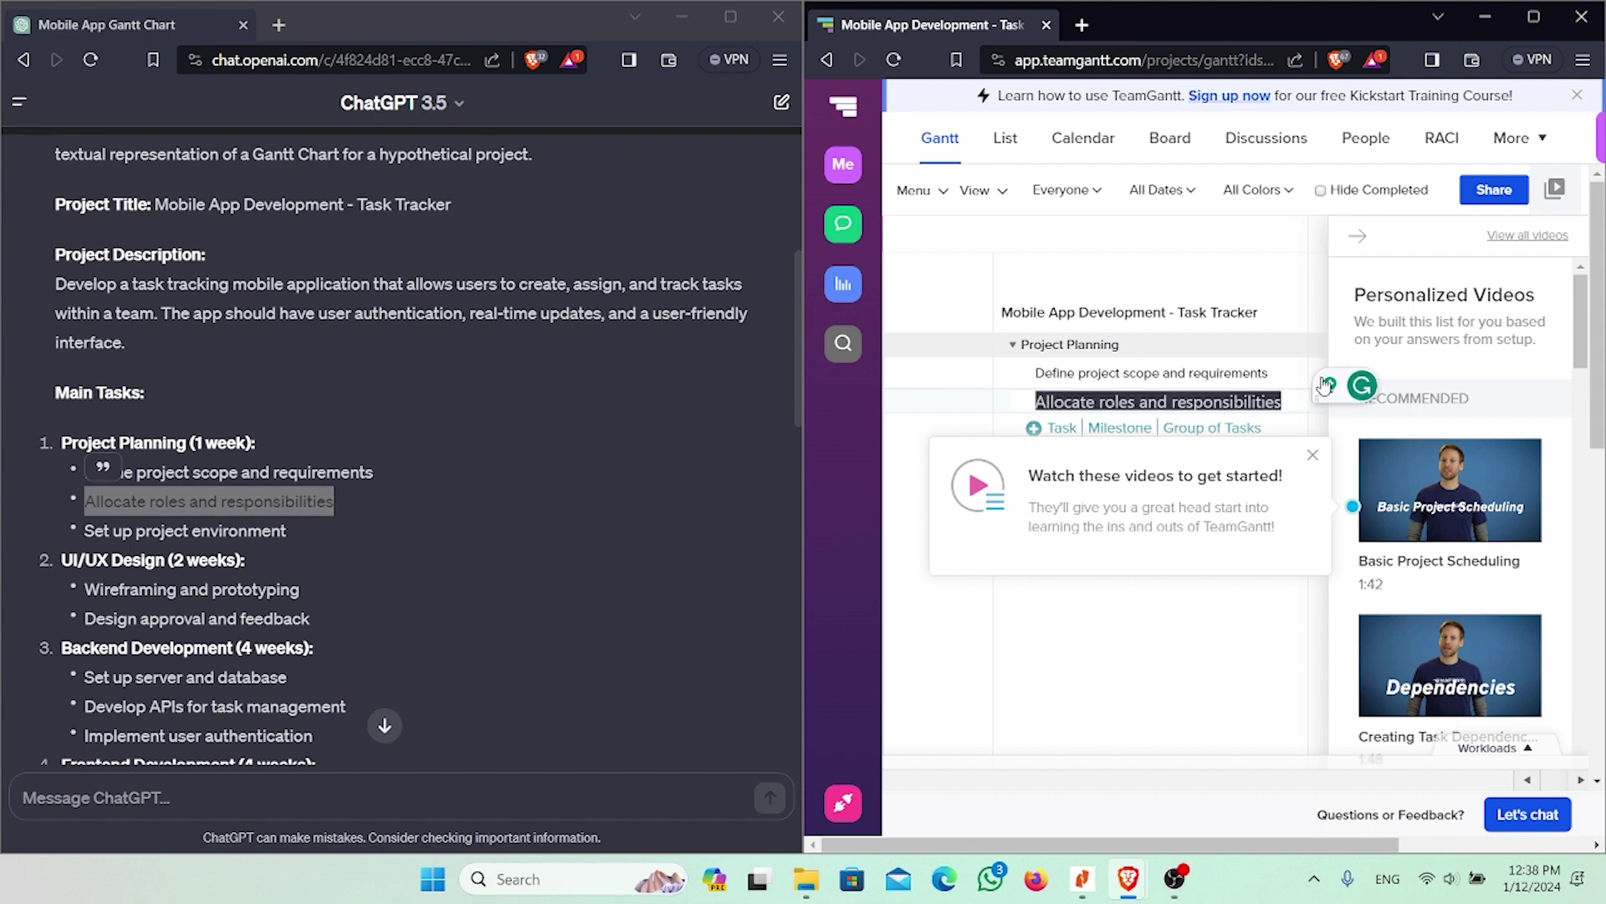
pyautogui.click(1360, 241)
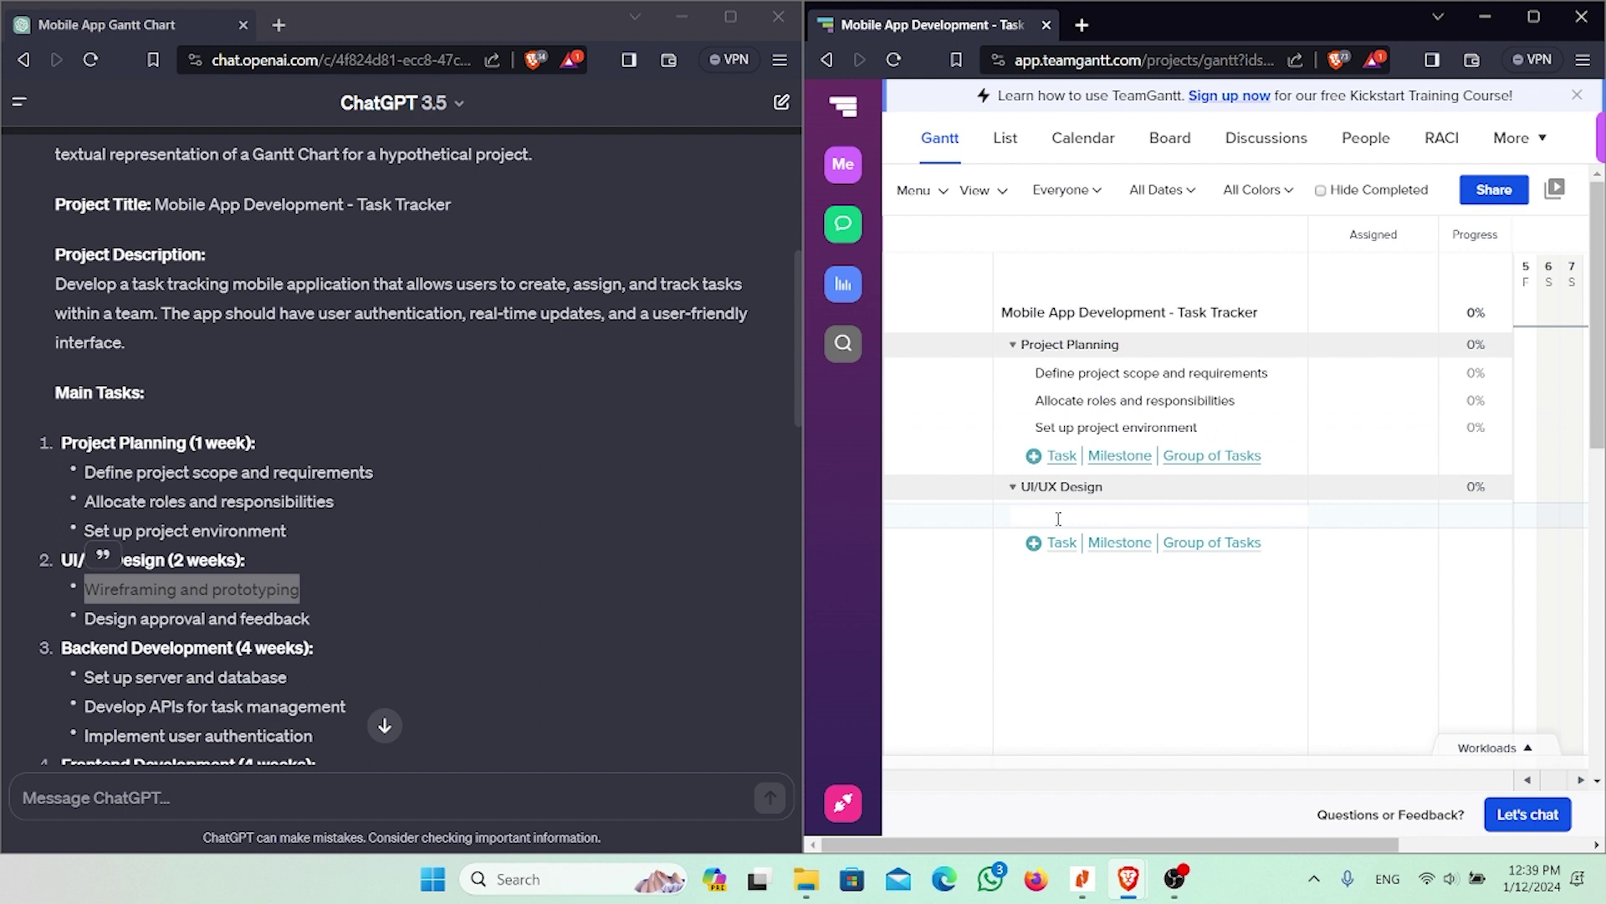
# Step: Add the tasks "Wireframing and prototyping" and "Design approval and feedback" to the UI/UX Design group
pyautogui.write('Wireframing and prototyping')
pyautogui.moveTo(84, 620); pyautogui.dragTo(318, 626)
pyautogui.hotkey('ctrl', 'c')
pyautogui.click(1062, 542)
pyautogui.hotkey('ctrl', 'v')
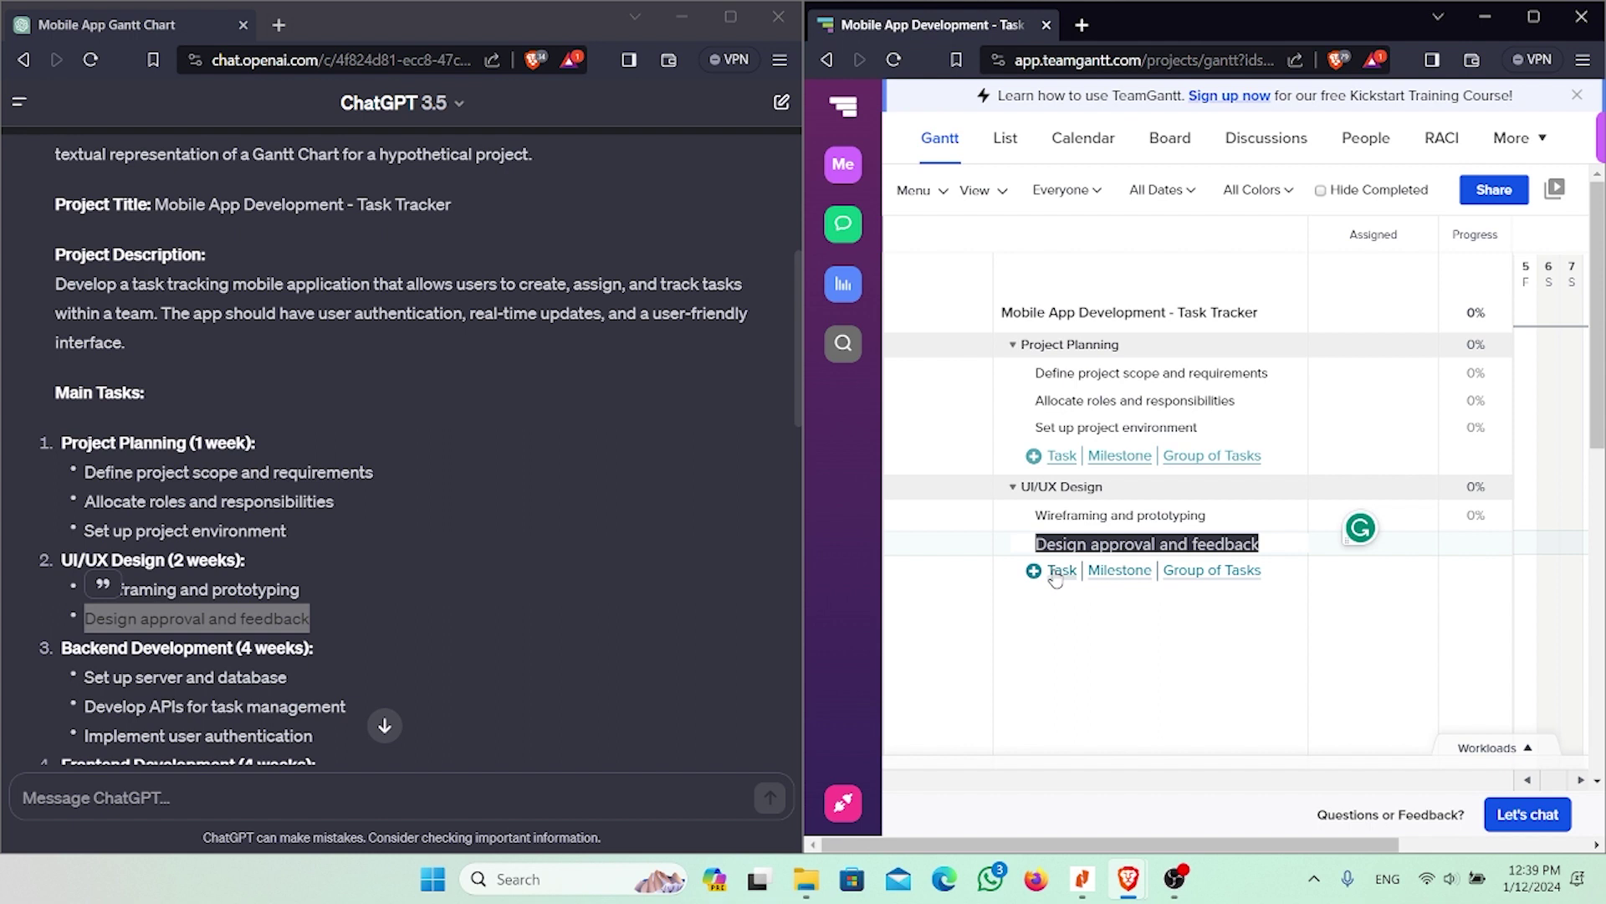
# Step: Add a new task group named "Backend Development" below UI/UX Design, copying its title from the ChatGPT outline
pyautogui.click(1180, 570)
pyautogui.moveTo(61, 647); pyautogui.dragTo(232, 649)
pyautogui.hotkey('ctrl', 'c')
pyautogui.click(1087, 600)
pyautogui.hotkey('ctrl', 'v')
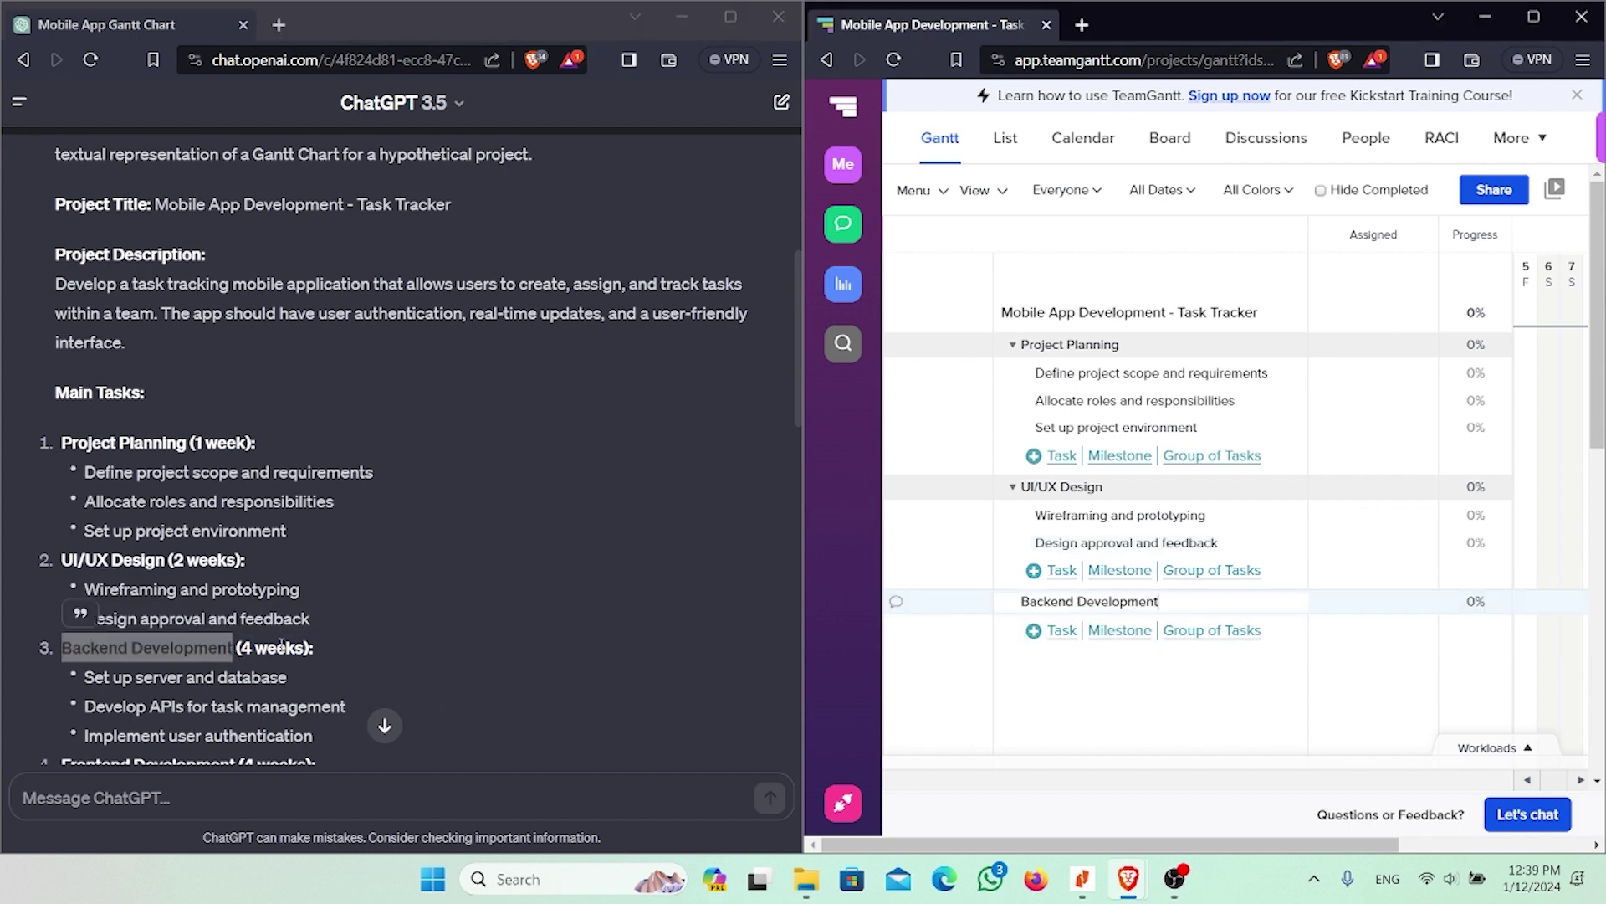
# Step: Add the task "Set up server and database" from the ChatGPT outline to the Backend Development group
pyautogui.scroll(-3, 196, 650)
pyautogui.moveTo(85, 362); pyautogui.dragTo(286, 361)
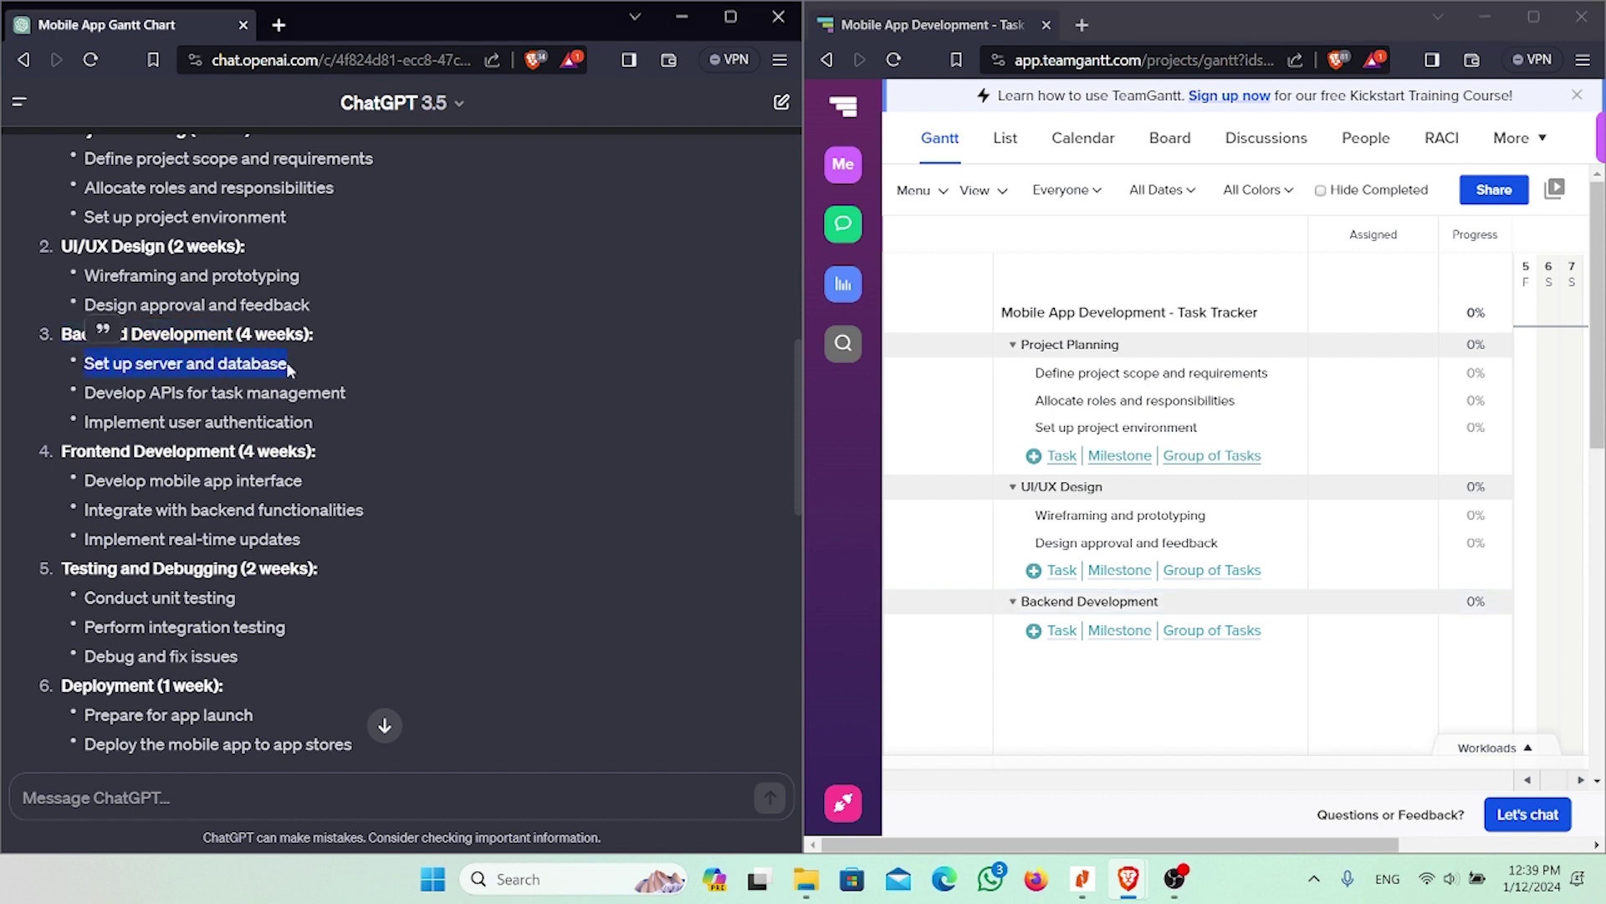
pyautogui.click(1063, 633)
pyautogui.hotkey('ctrl', 'v')
pyautogui.press('Return')
# Step: Add the task "Develop APIs for task management" from the ChatGPT outline to the Backend Development group
pyautogui.moveTo(85, 392); pyautogui.dragTo(357, 391)
pyautogui.hotkey('ctrl', 'c')
pyautogui.click(1061, 659)
pyautogui.hotkey('ctrl', 'v')
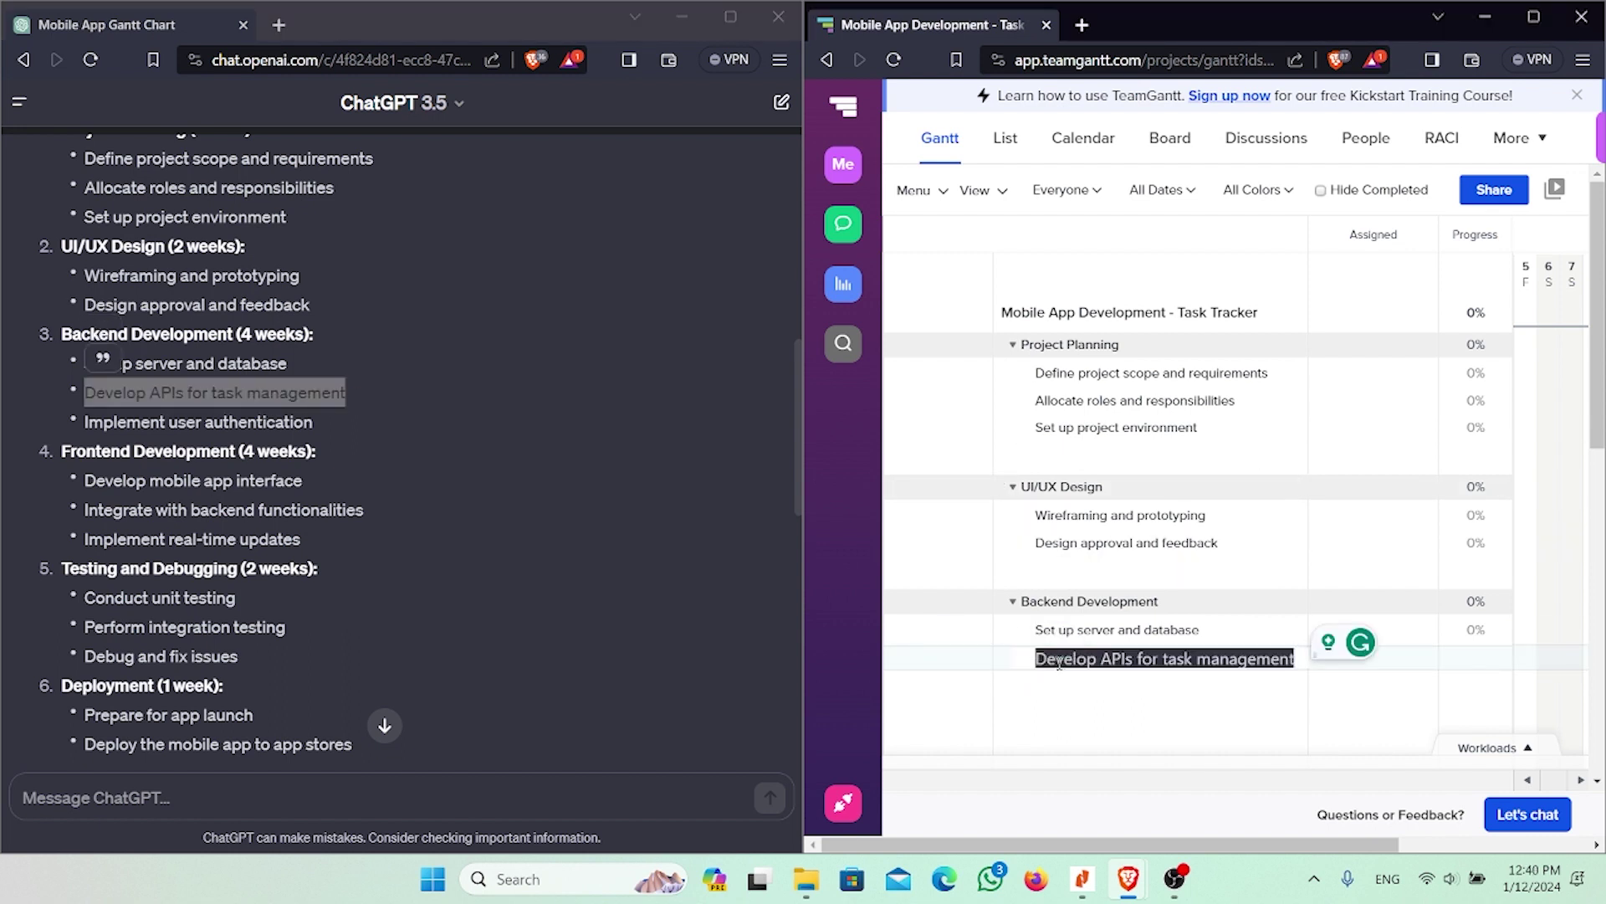
pyautogui.press('Return')
# Step: Add the task "Implement user authentication" from the ChatGPT outline to the Backend Development group
pyautogui.click(86, 421)
pyautogui.moveTo(86, 421); pyautogui.dragTo(315, 423)
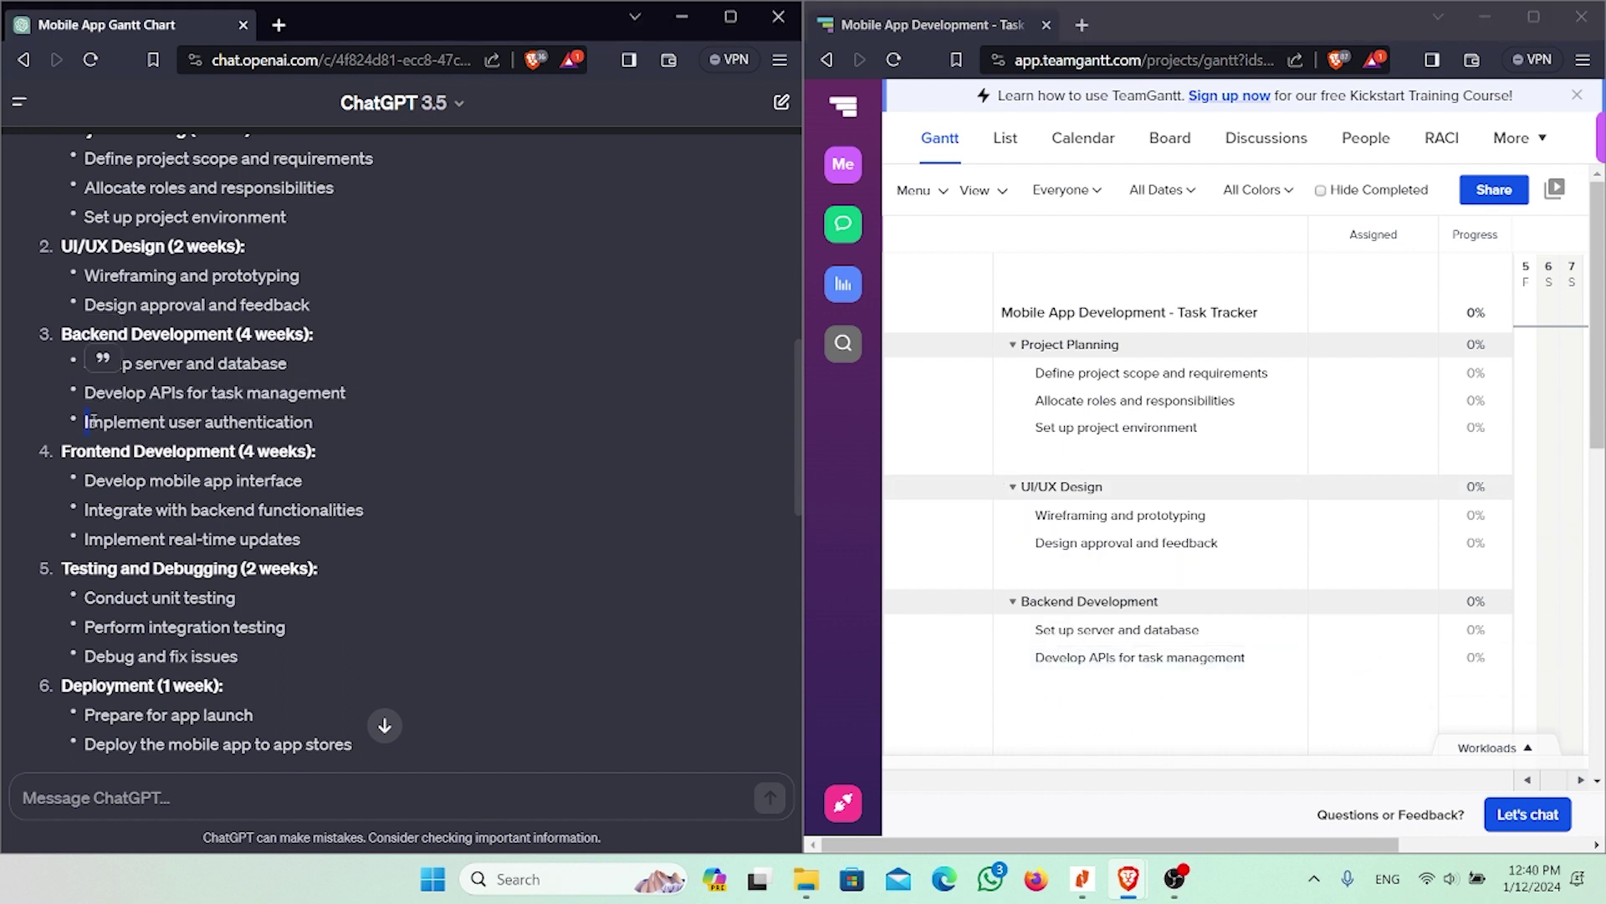
pyautogui.hotkey('ctrl', 'c')
pyautogui.click(1061, 686)
pyautogui.hotkey('ctrl', 'v')
# Step: Add a new task group named "Frontend Development" below Backend Development, copying its title from the ChatGPT outline
pyautogui.moveTo(61, 450); pyautogui.dragTo(231, 450)
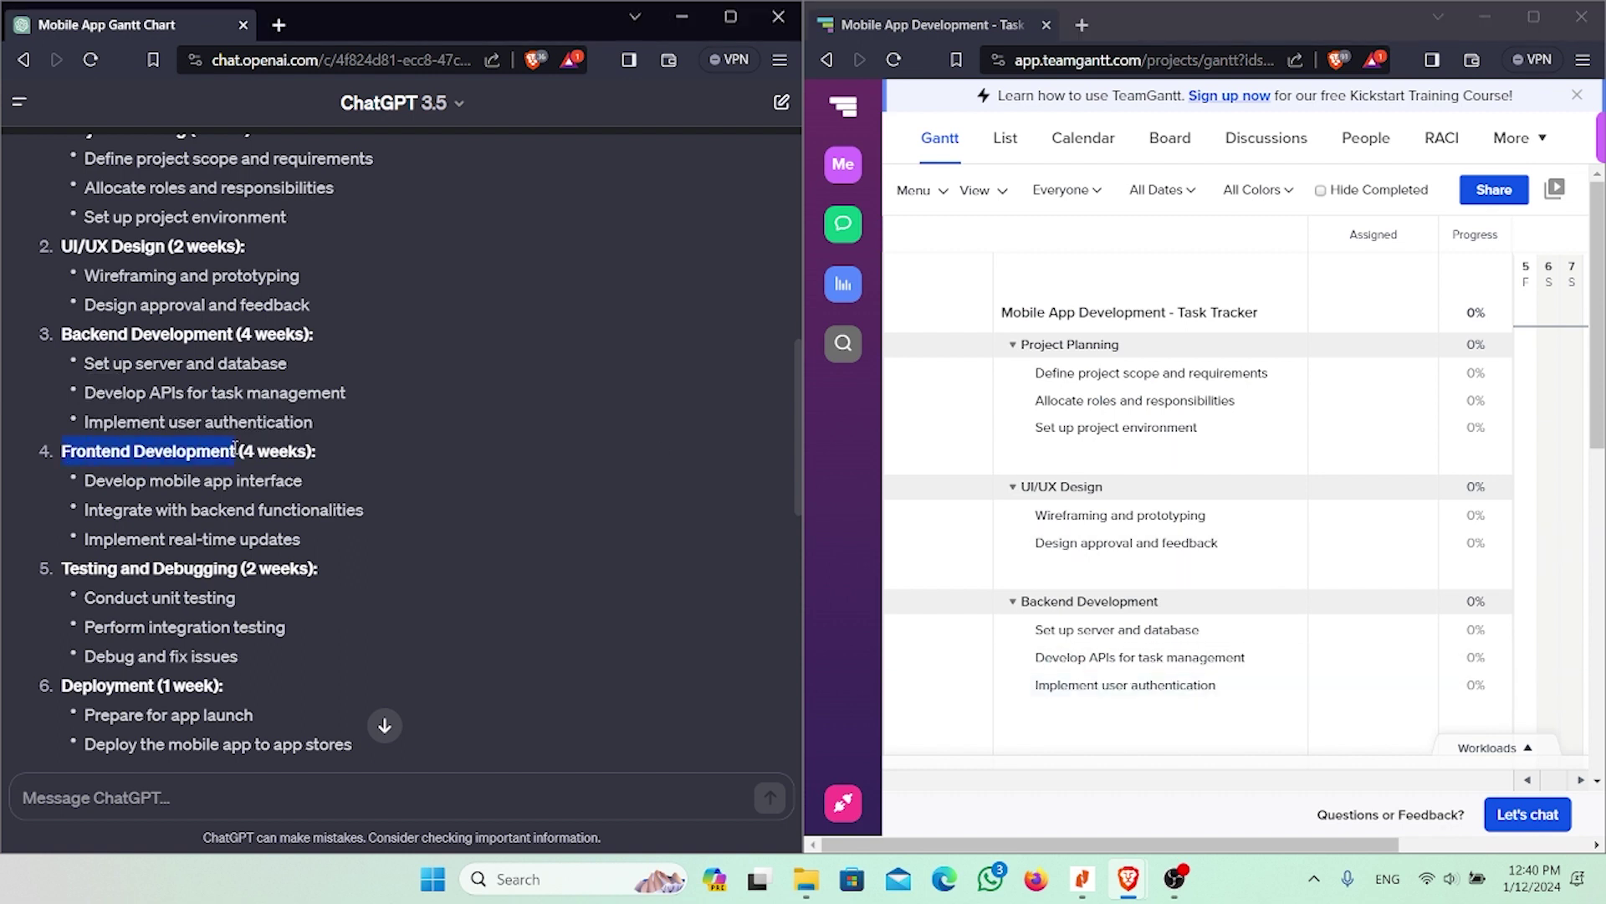
pyautogui.click(1212, 712)
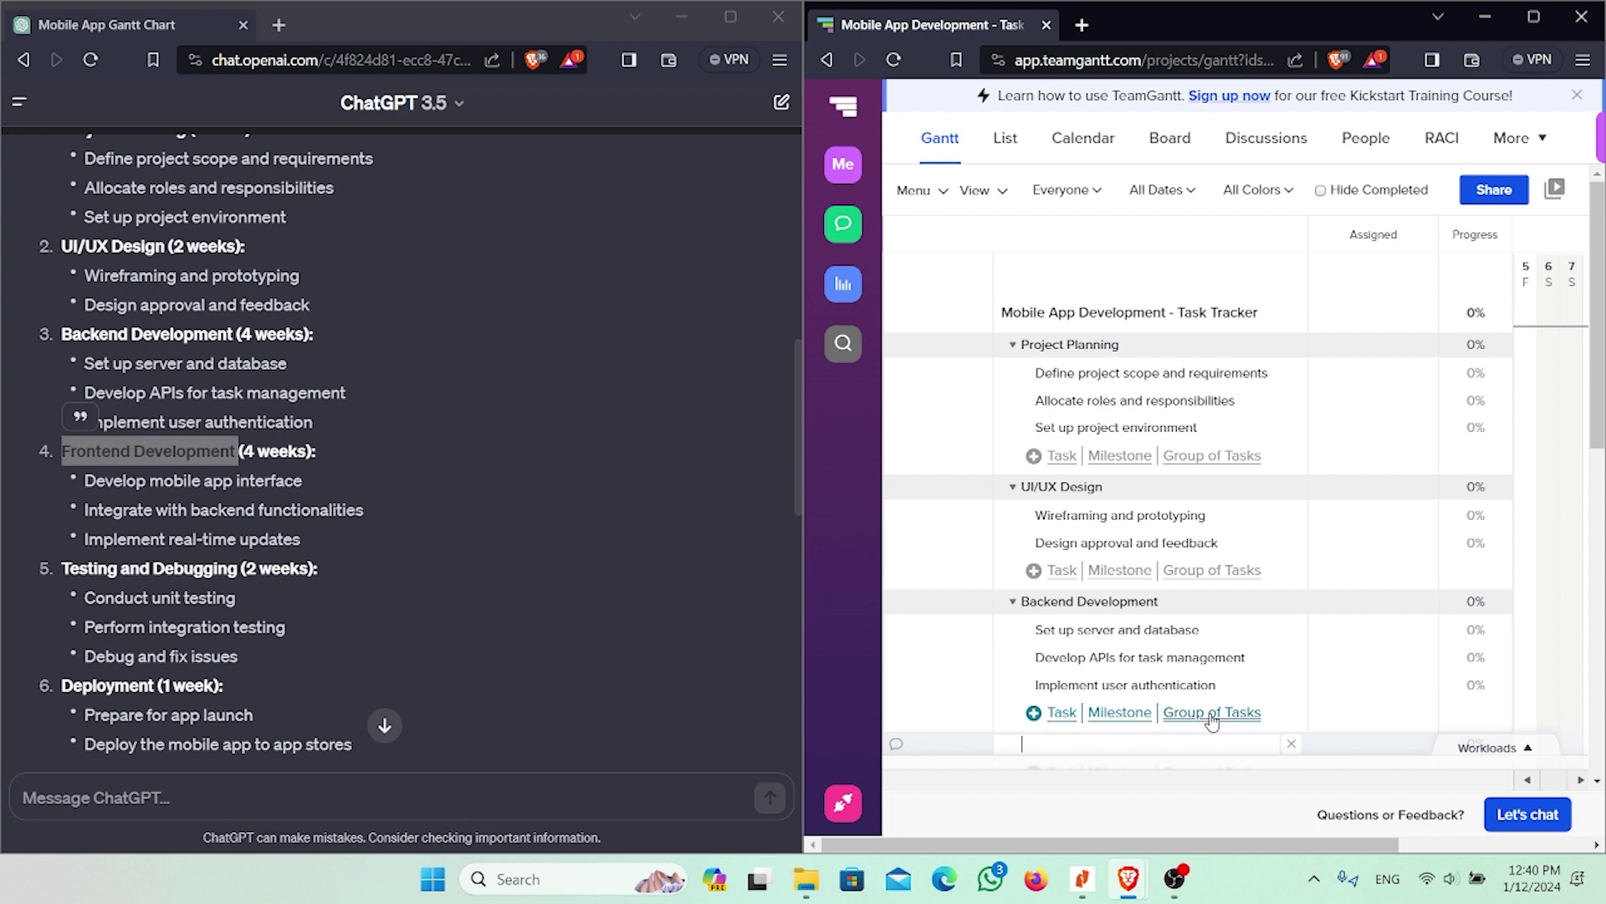
pyautogui.hotkey('ctrl', 'v')
pyautogui.press('Return')
# Step: Add the task "Develop mobile app interface" from the ChatGPT outline to the Frontend Development group
pyautogui.click(1061, 562)
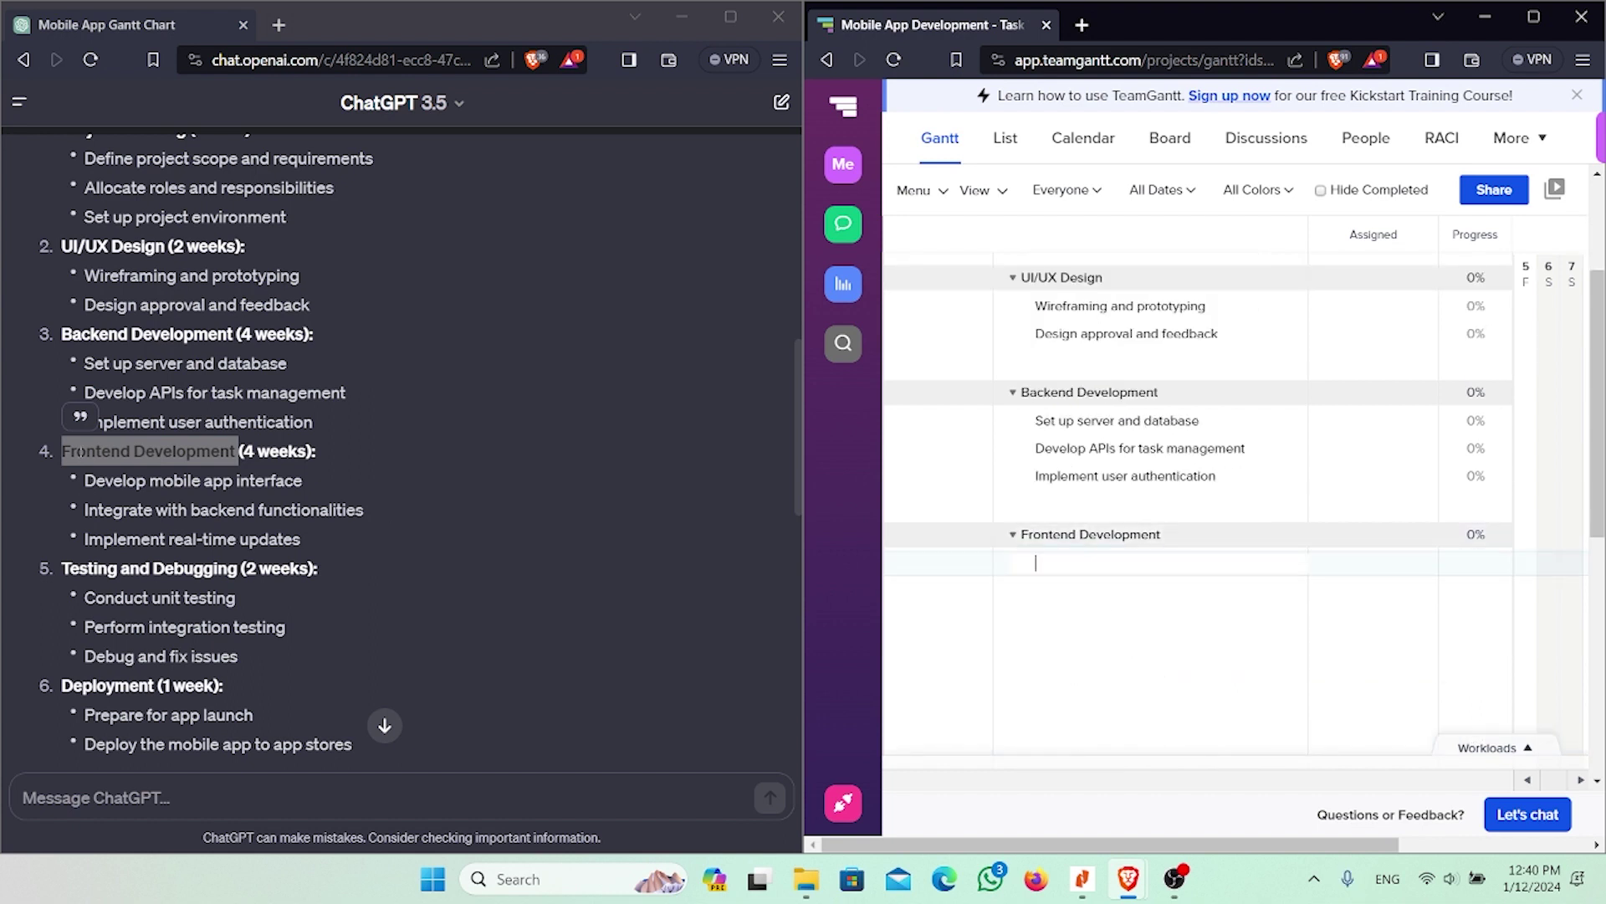
pyautogui.moveTo(85, 481); pyautogui.dragTo(301, 481)
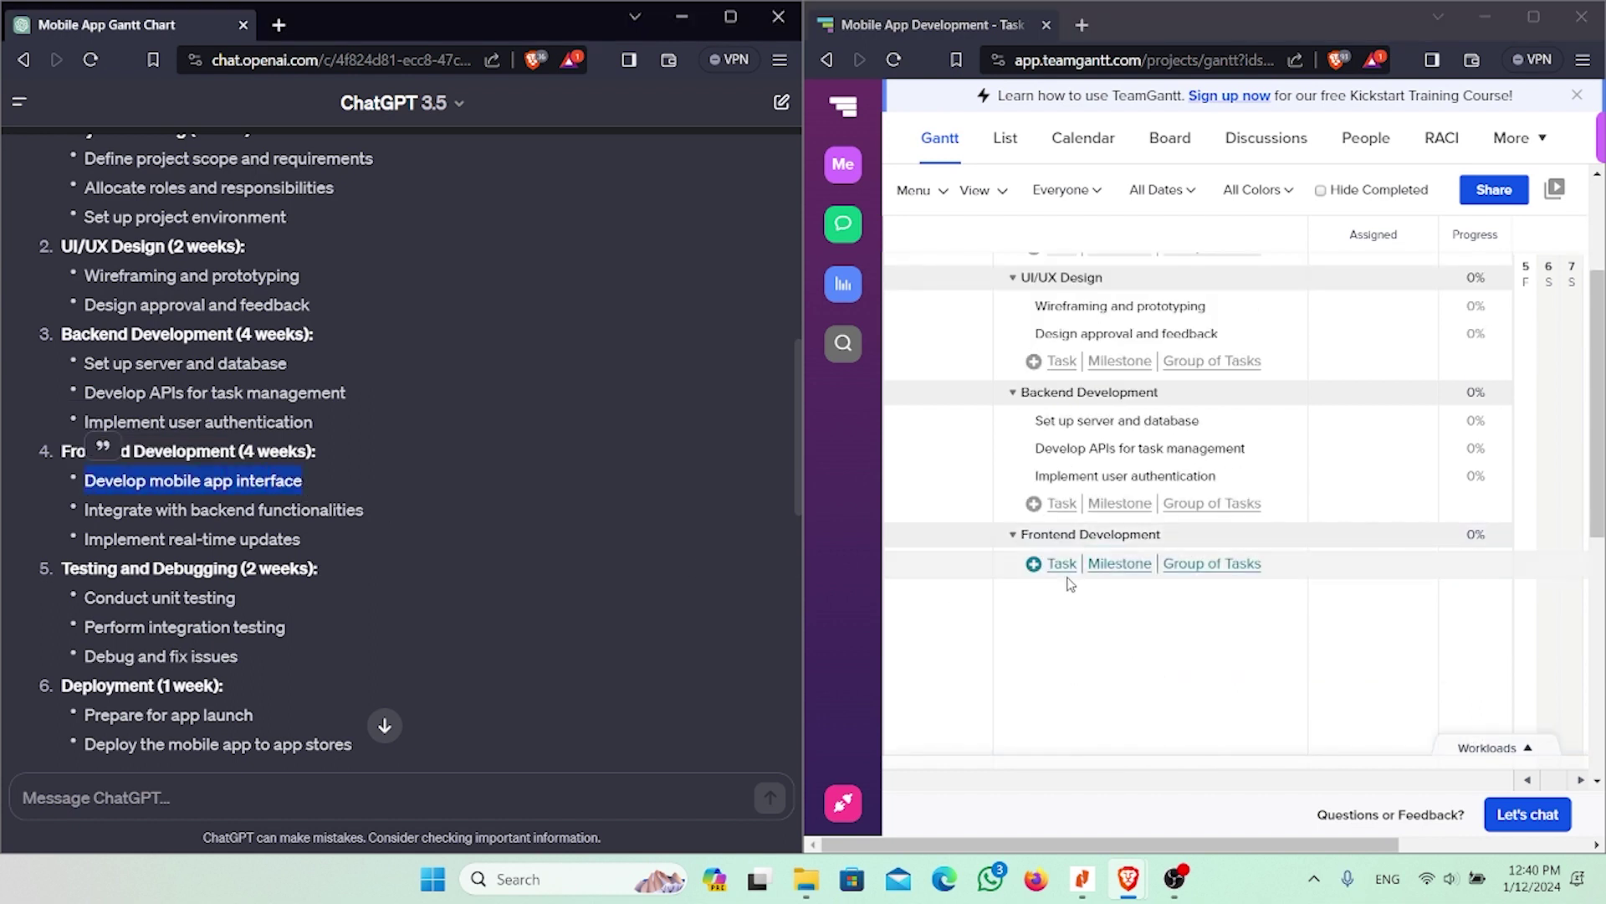
pyautogui.click(1061, 563)
pyautogui.hotkey('ctrl', 'v')
# Step: Add the task "Integrate with backend functionalities" from the ChatGPT outline to the Frontend Development group
pyautogui.moveTo(84, 510); pyautogui.dragTo(379, 512)
pyautogui.hotkey('ctrl', 'c')
pyautogui.click(1061, 591)
pyautogui.hotkey('ctrl', 'v')
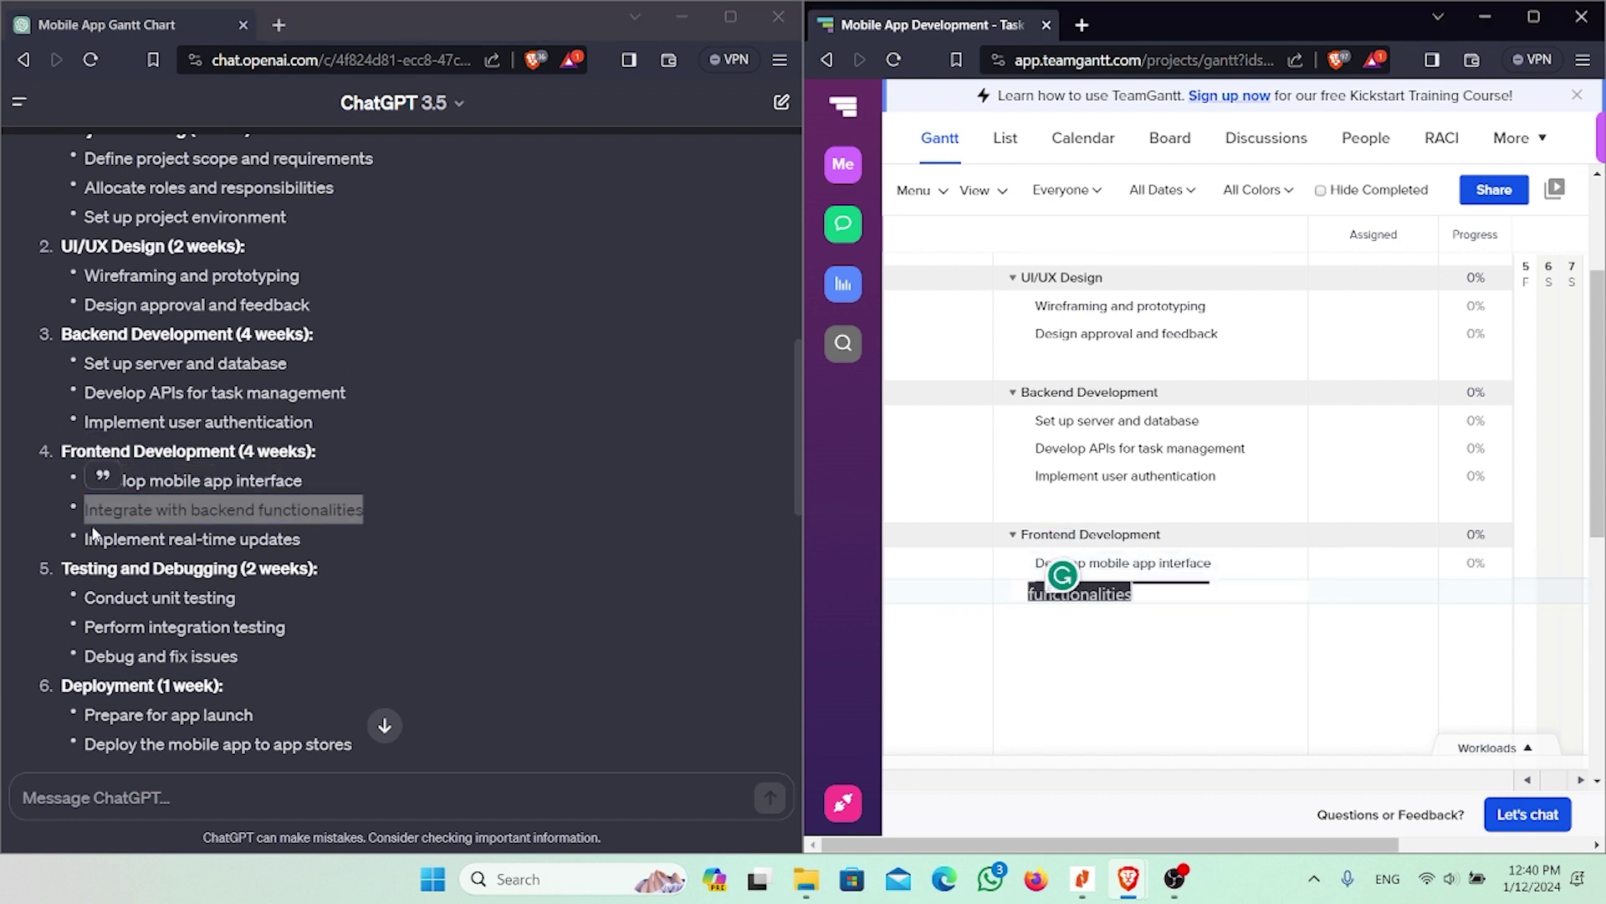
# Step: Add the task "Implement real-time updates" from the ChatGPT outline to the Frontend Development group
pyautogui.moveTo(83, 539); pyautogui.dragTo(307, 554)
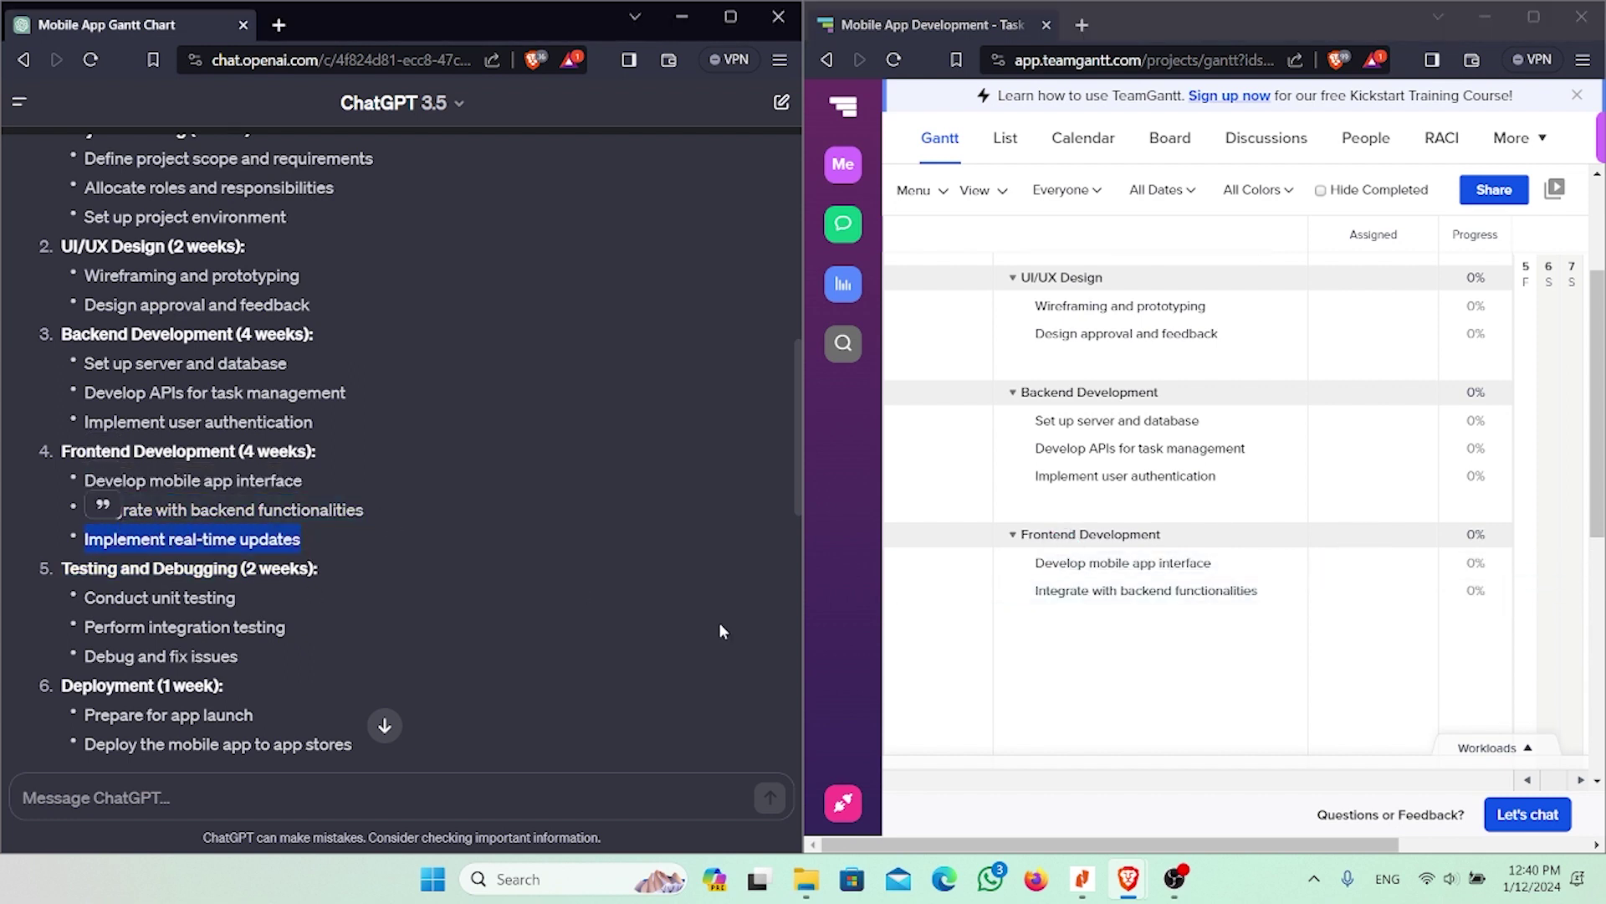
pyautogui.hotkey('ctrl', 'c')
pyautogui.click(1056, 618)
pyautogui.hotkey('ctrl', 'v')
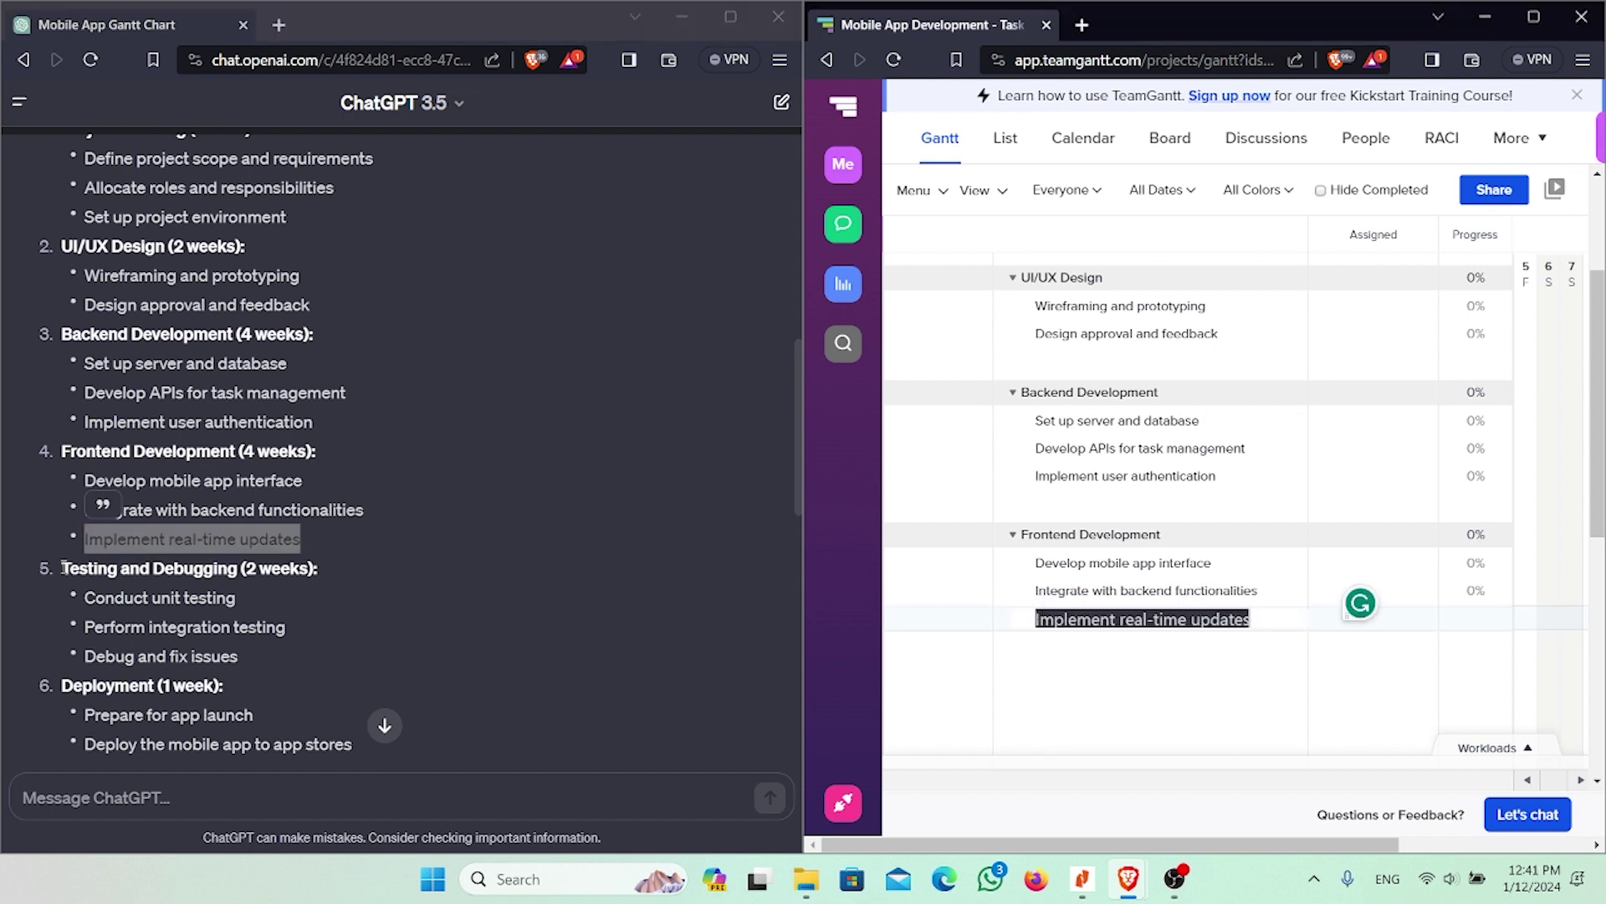
# Step: Add a new task group named "Testing and Debugging" below Frontend Development, copying its title from the ChatGPT outline
pyautogui.moveTo(63, 568); pyautogui.dragTo(237, 570)
pyautogui.hotkey('ctrl', 'c')
pyautogui.click(1213, 652)
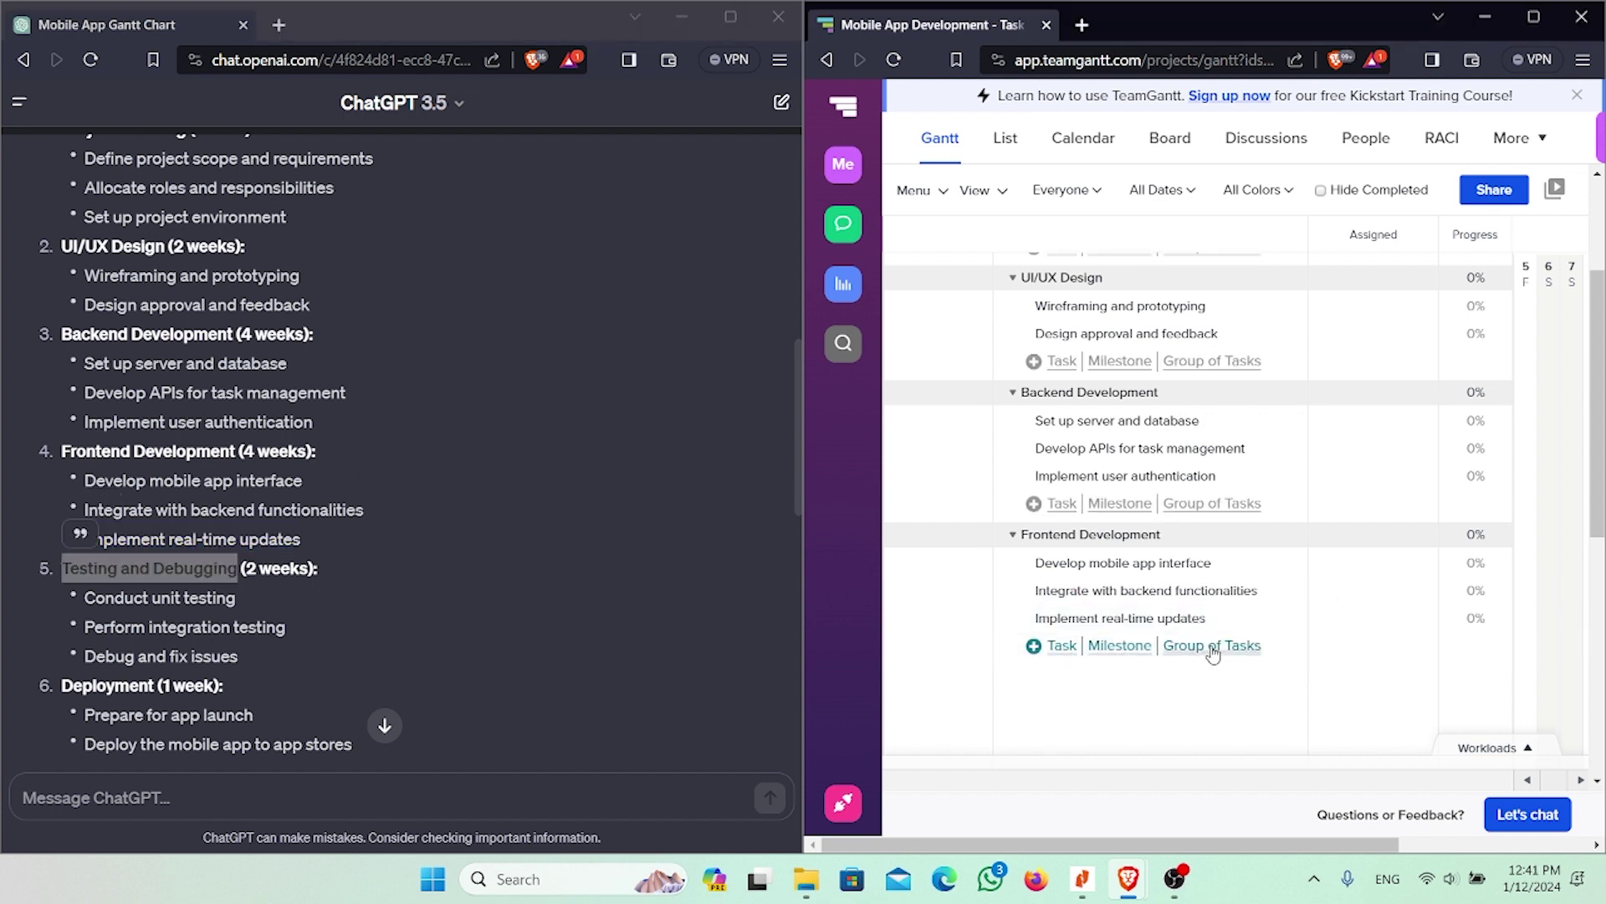
pyautogui.hotkey('ctrl', 'v')
pyautogui.press('Return')
# Step: Add the task "Conduct unit testing" from the ChatGPT outline to the Testing and Debugging group
pyautogui.moveTo(84, 598); pyautogui.dragTo(236, 596)
pyautogui.hotkey('ctrl', 'c')
pyautogui.click(1061, 705)
pyautogui.hotkey('ctrl', 'v')
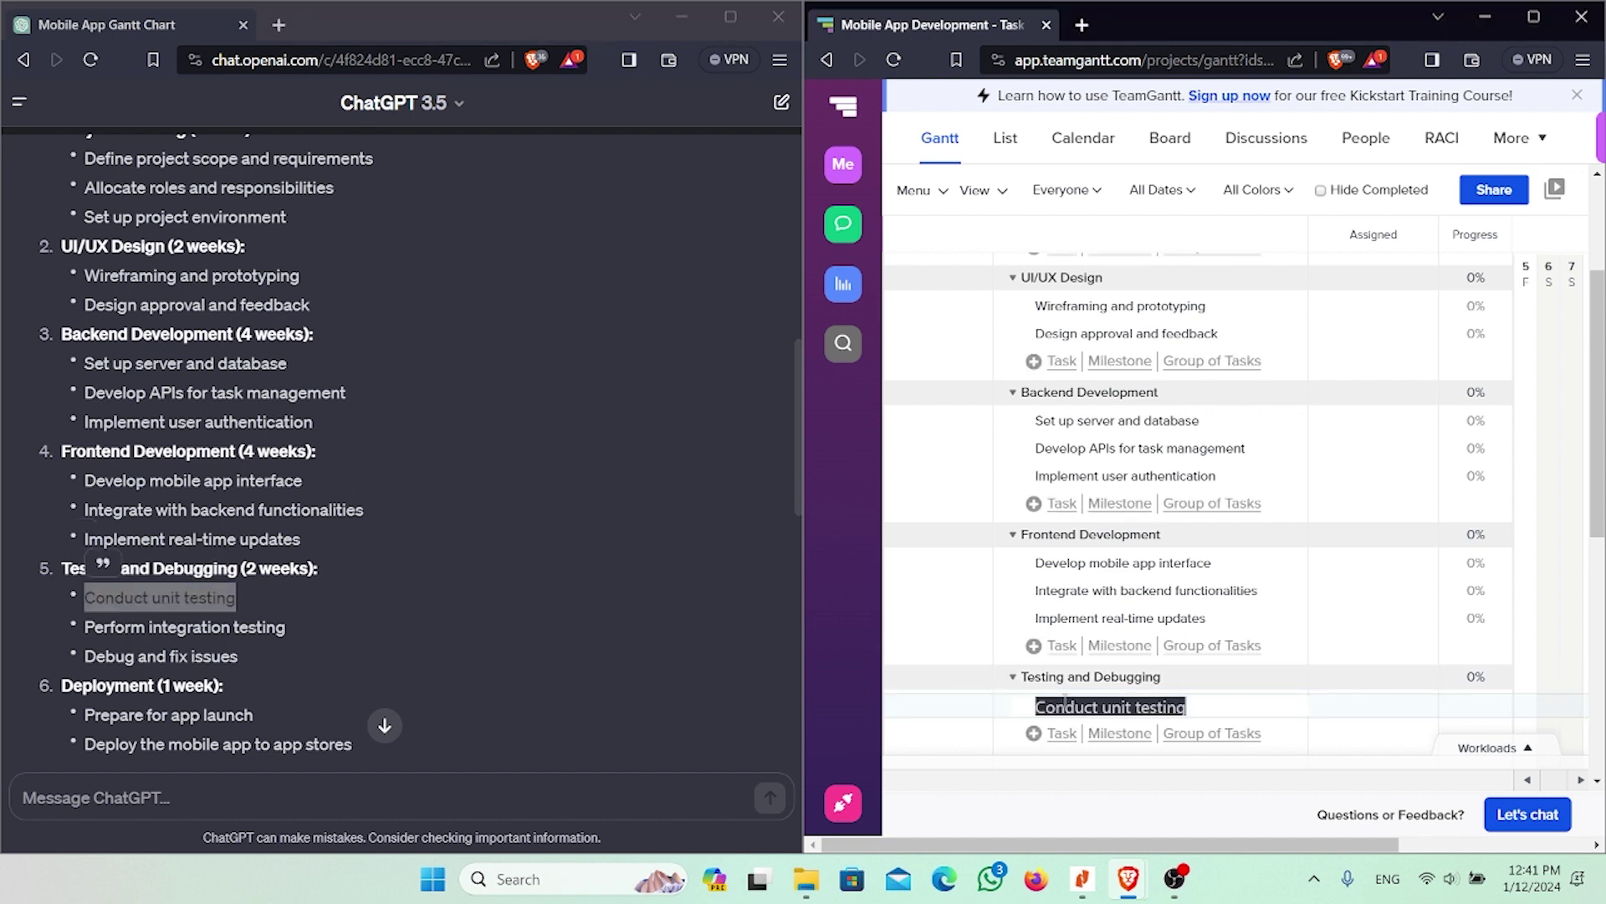
# Step: Add the task "Perform integration testing" from the ChatGPT outline to the Testing and Debugging group
pyautogui.scroll(-2, 1205, 609)
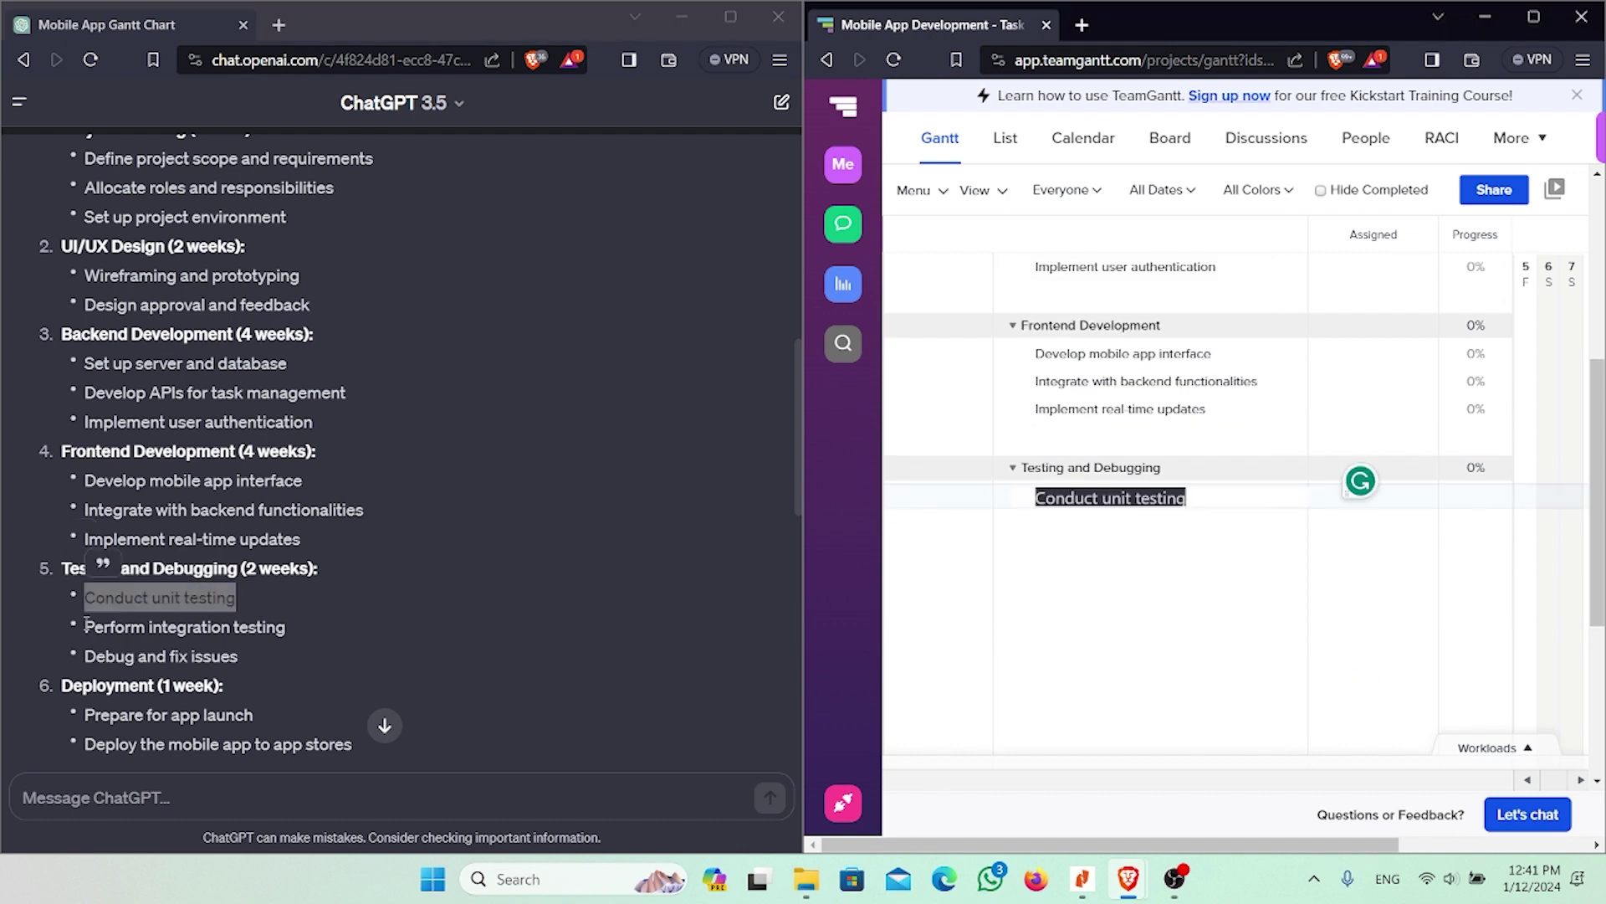
pyautogui.moveTo(85, 626); pyautogui.dragTo(285, 627)
pyautogui.hotkey('ctrl', 'c')
pyautogui.click(1061, 525)
pyautogui.hotkey('ctrl', 'v')
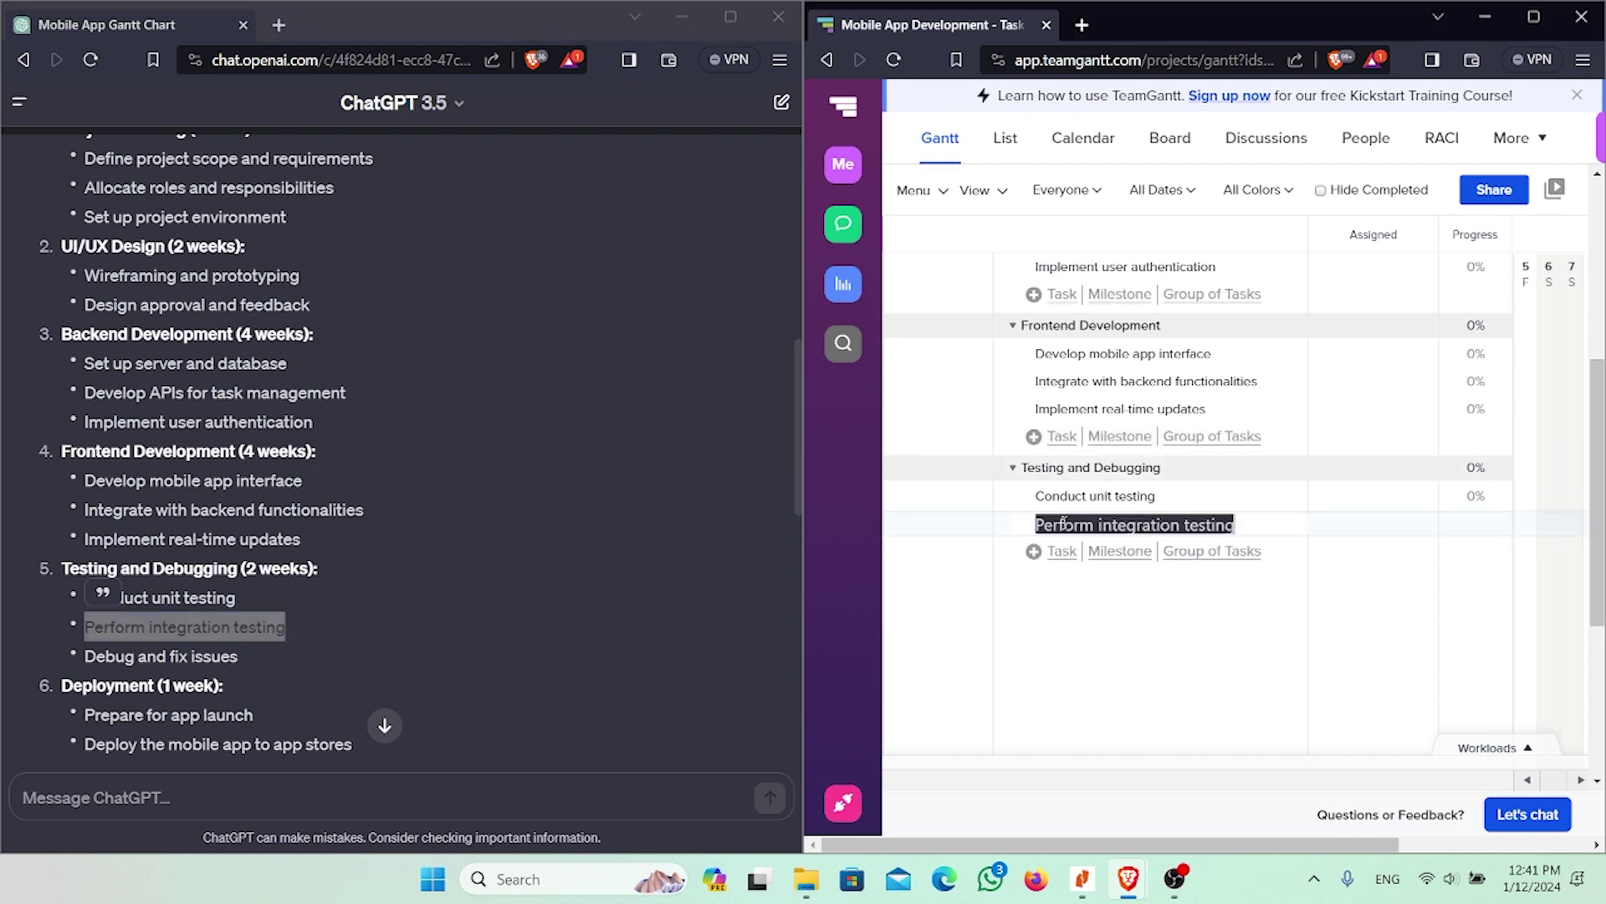
# Step: Add the task "Debug and fix issues" from the ChatGPT outline to the Testing and Debugging group
pyautogui.moveTo(84, 656); pyautogui.dragTo(238, 658)
pyautogui.hotkey('ctrl', 'c')
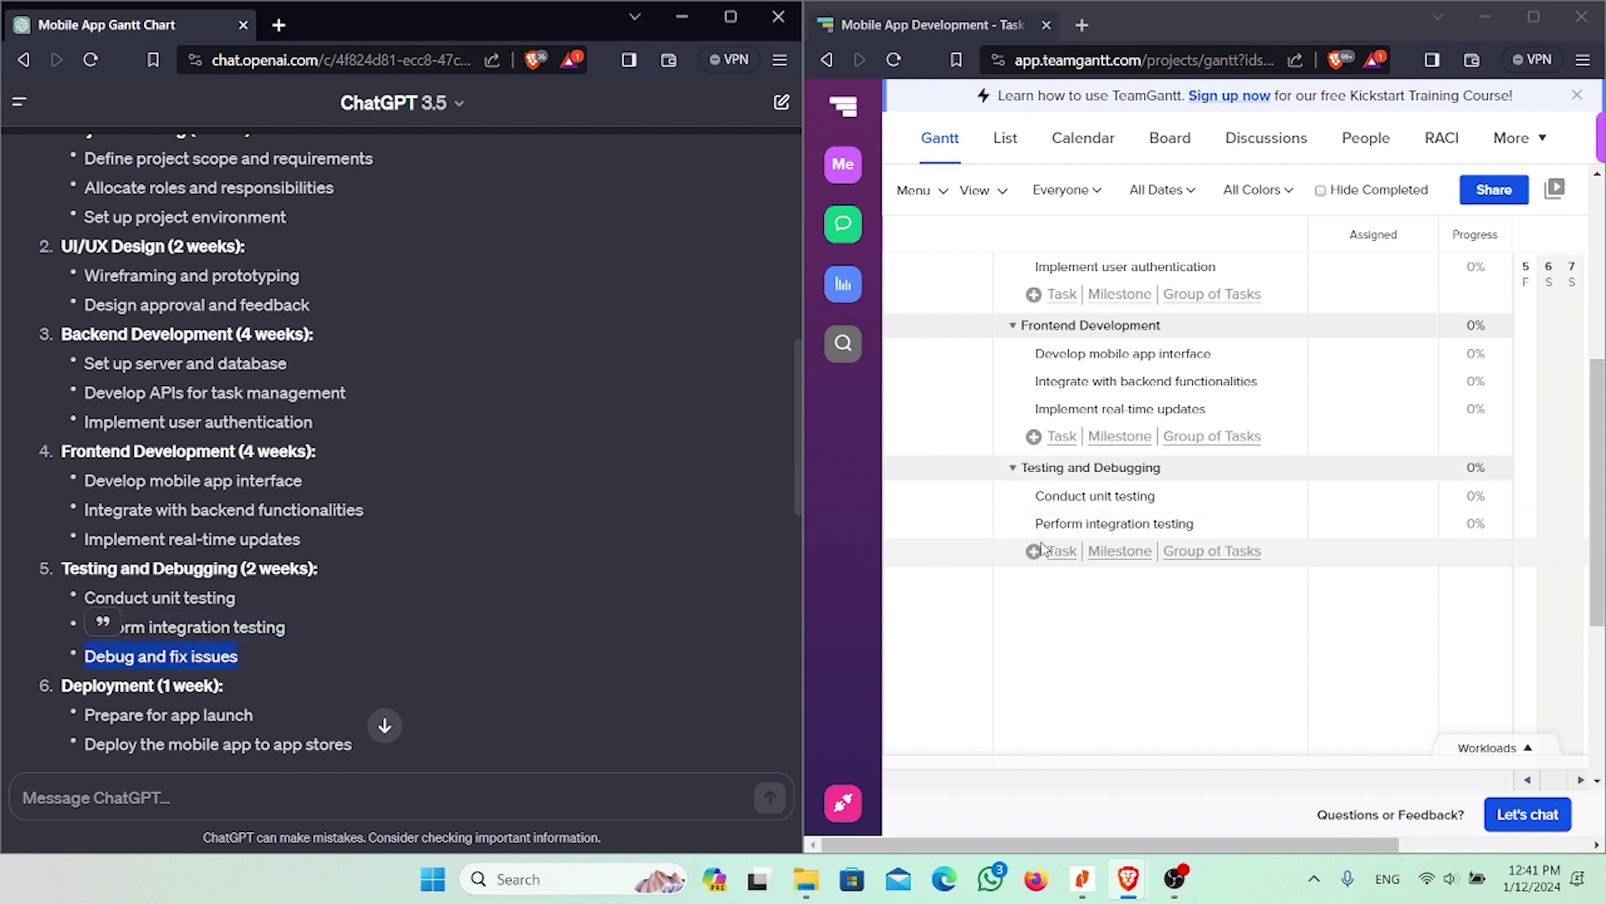
pyautogui.click(1059, 551)
pyautogui.hotkey('ctrl', 'v')
# Step: Add a new task group named "Deployment" below Testing and Debugging, copying its title from the ChatGPT outline
pyautogui.scroll(-1, 68, 606)
pyautogui.click(69, 574)
pyautogui.doubleClick(70, 577)
pyautogui.moveTo(1047, 588)
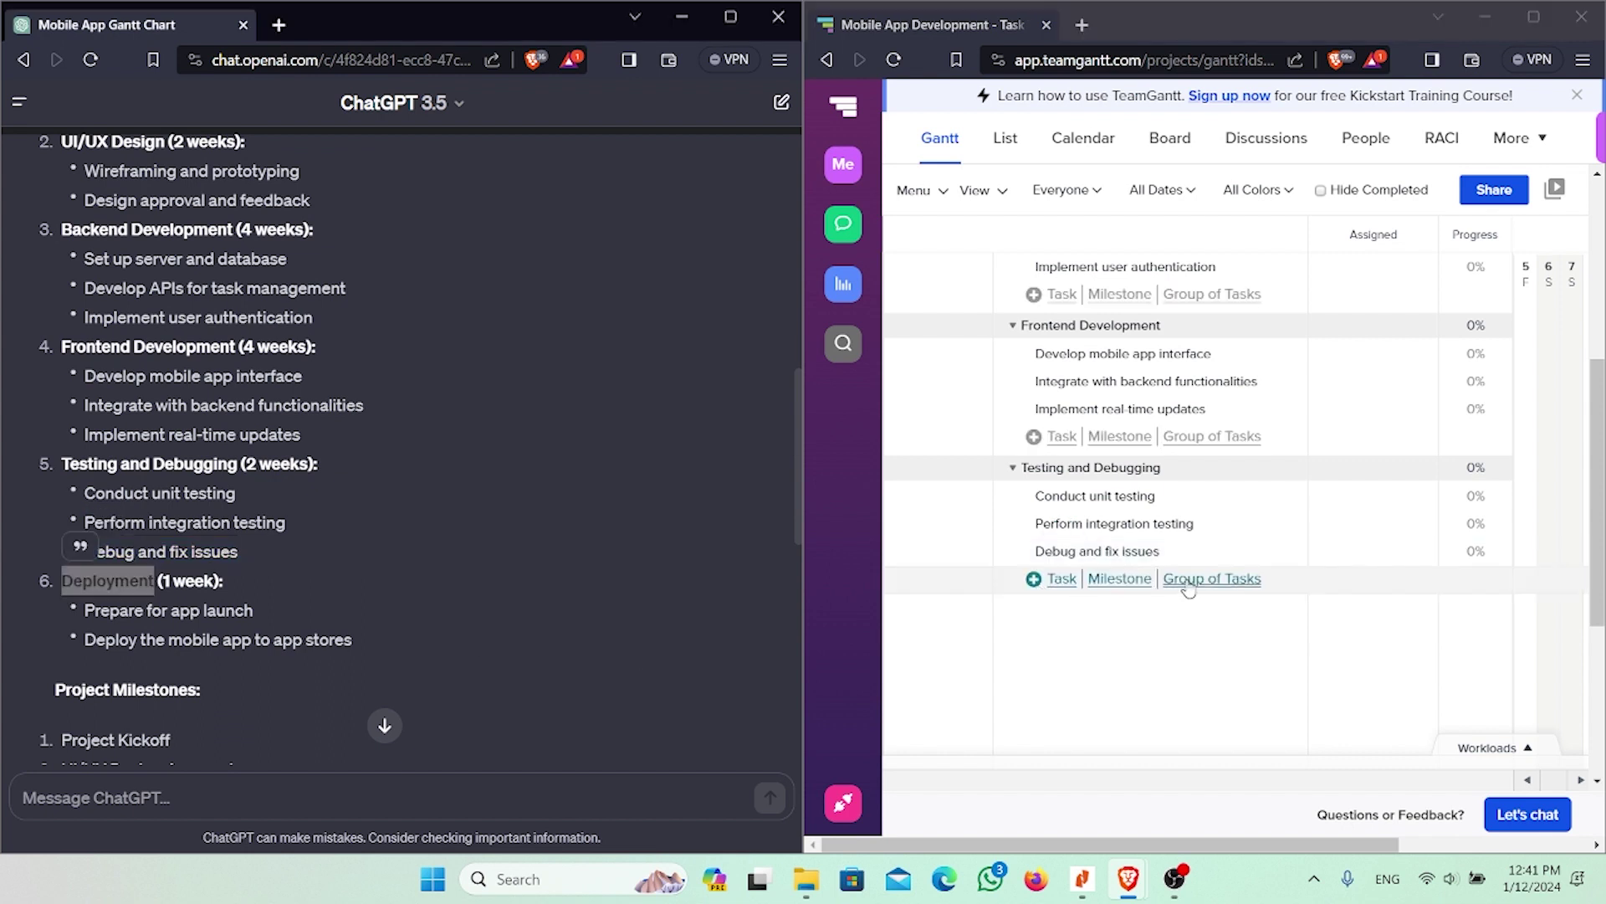
pyautogui.click(1188, 586)
pyautogui.hotkey('ctrl', 'v')
pyautogui.press('Return')
# Step: Add the task "Prepare for app launch" from the ChatGPT outline to the Deployment group
pyautogui.moveTo(85, 610); pyautogui.dragTo(254, 610)
pyautogui.click(1061, 636)
pyautogui.hotkey('ctrl', 'v')
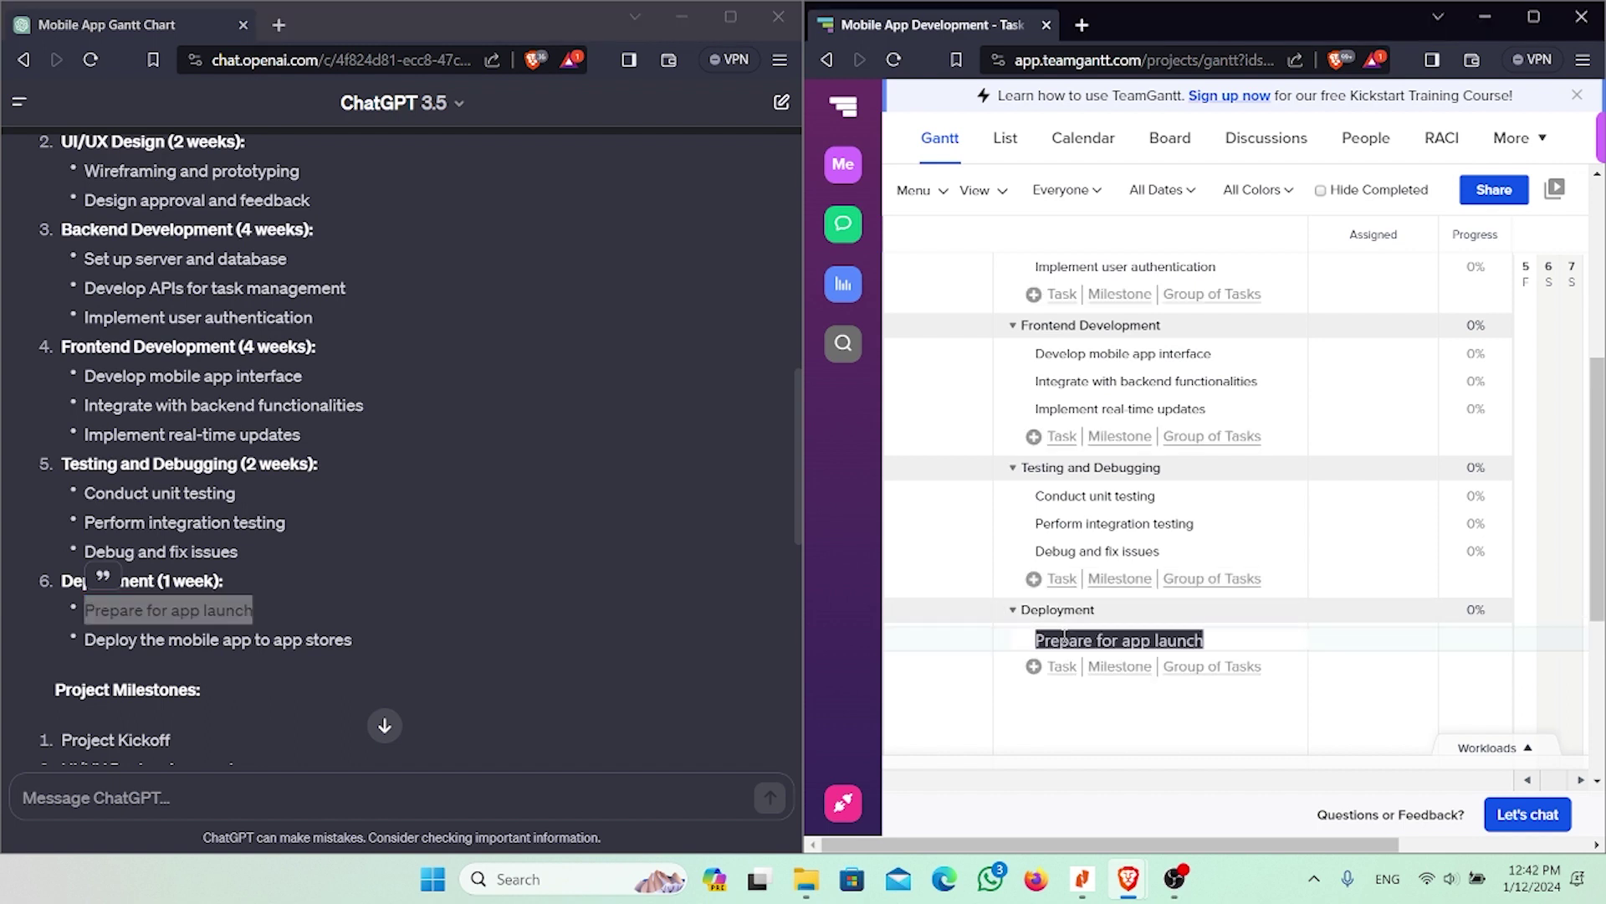
# Step: Add the task "Deploy the mobile app to app stores" from the ChatGPT outline to the Deployment group
pyautogui.moveTo(85, 640); pyautogui.dragTo(352, 642)
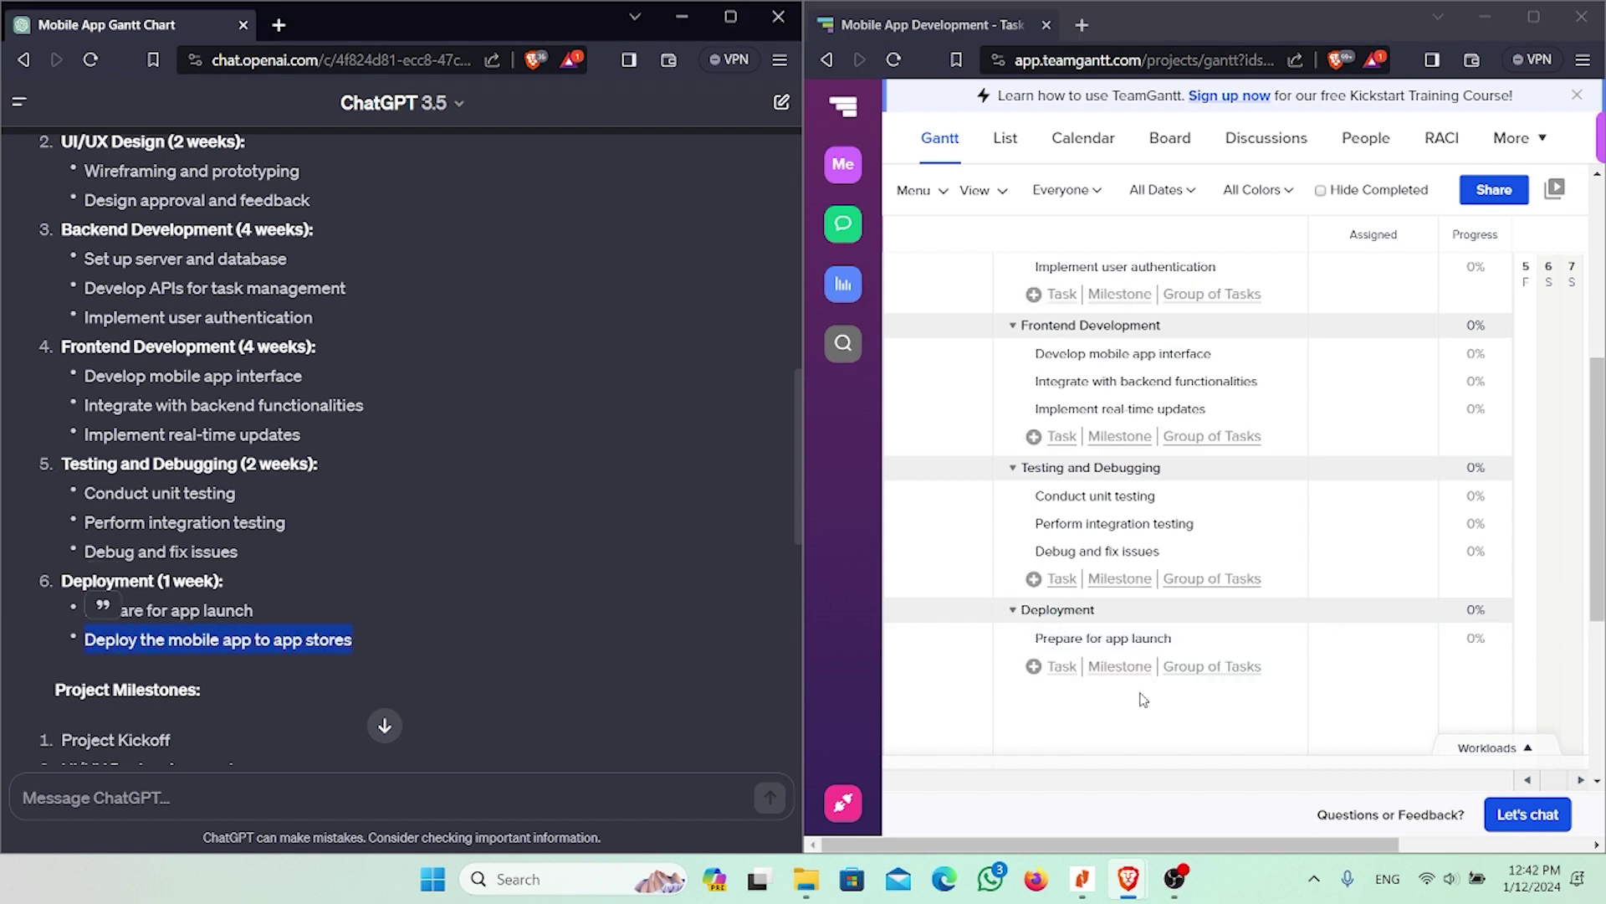
pyautogui.click(1062, 665)
pyautogui.hotkey('ctrl', 'v')
# Step: Maximize the Gantt chart window and move the start of "Define project scope and requirements" to January 6, 2024
pyautogui.press('super+Up')
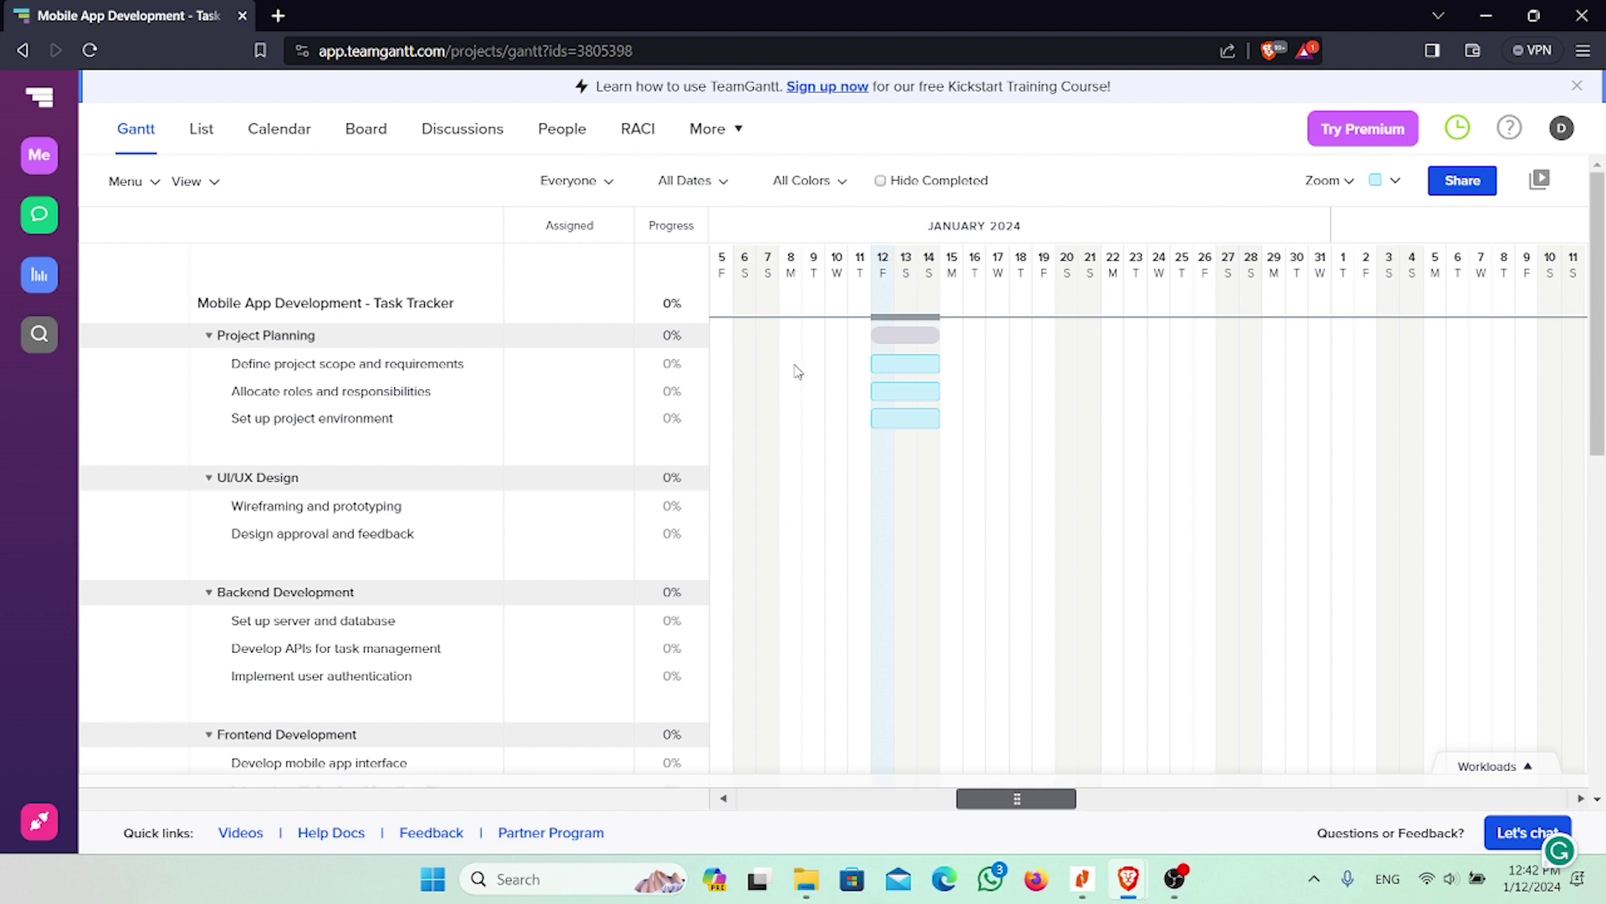
pyautogui.moveTo(875, 363); pyautogui.dragTo(711, 360)
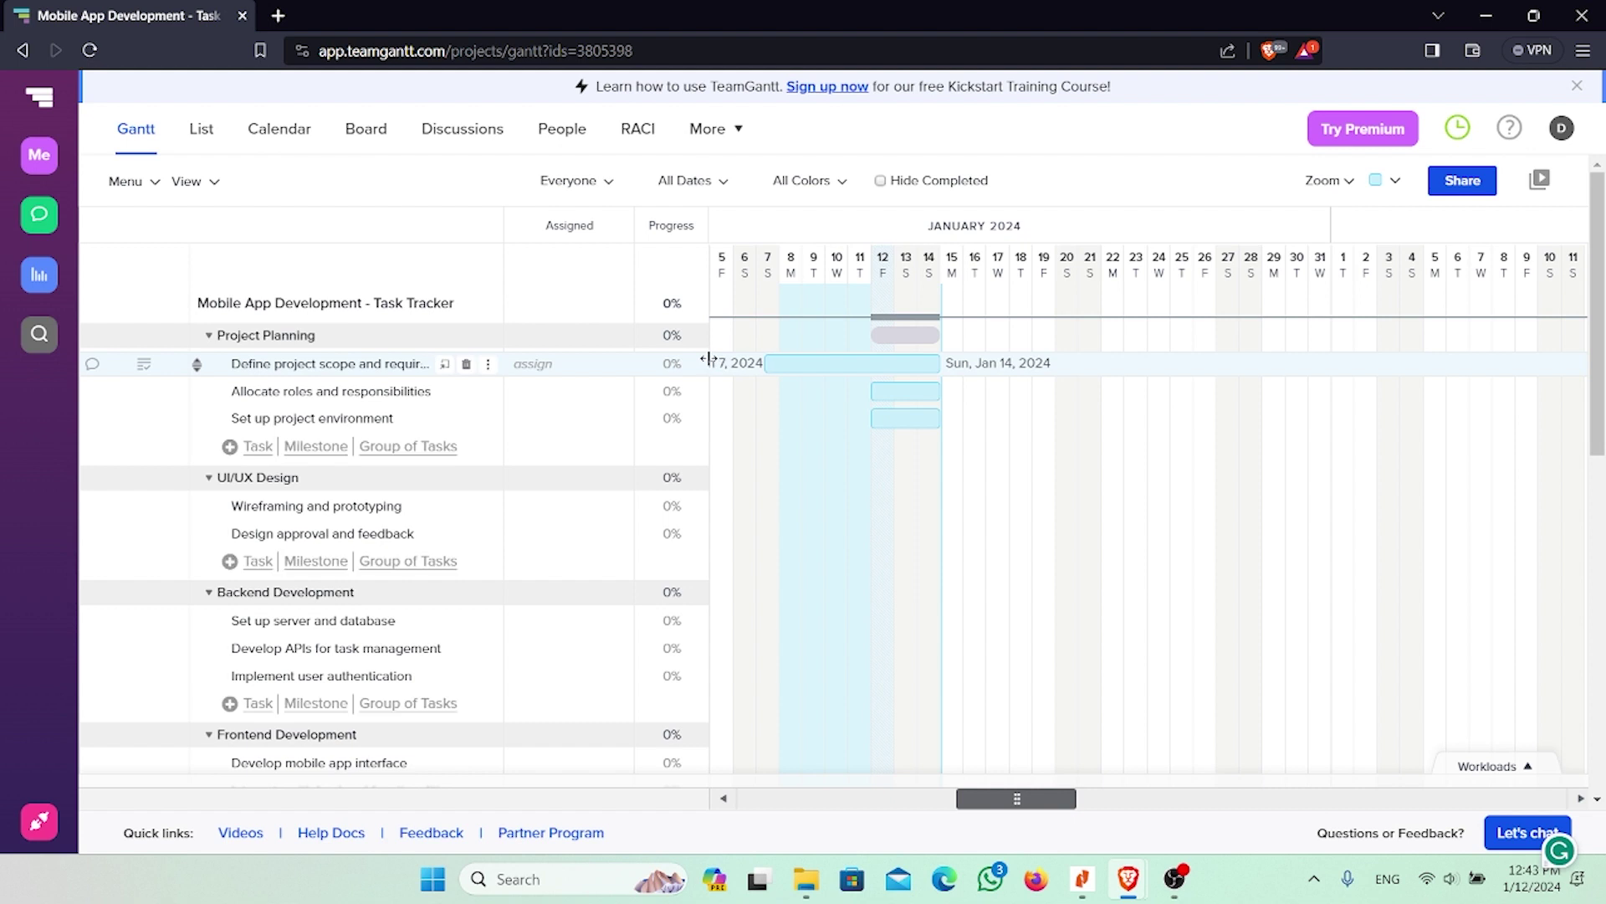
pyautogui.moveTo(709, 360); pyautogui.dragTo(734, 360)
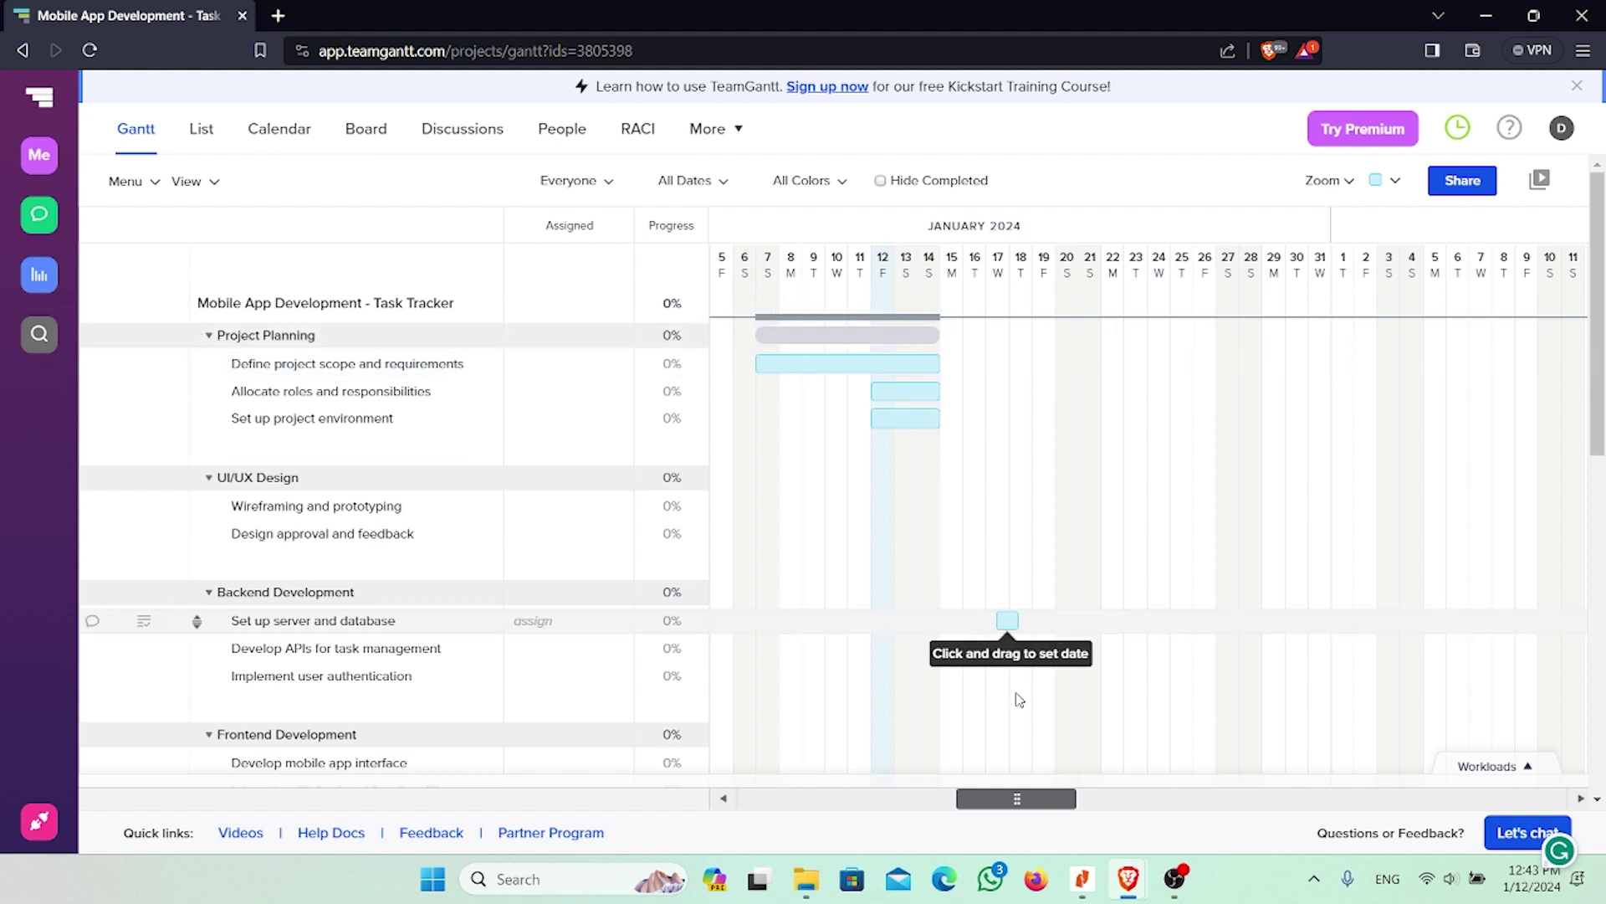
pyautogui.moveTo(1016, 797); pyautogui.dragTo(994, 797)
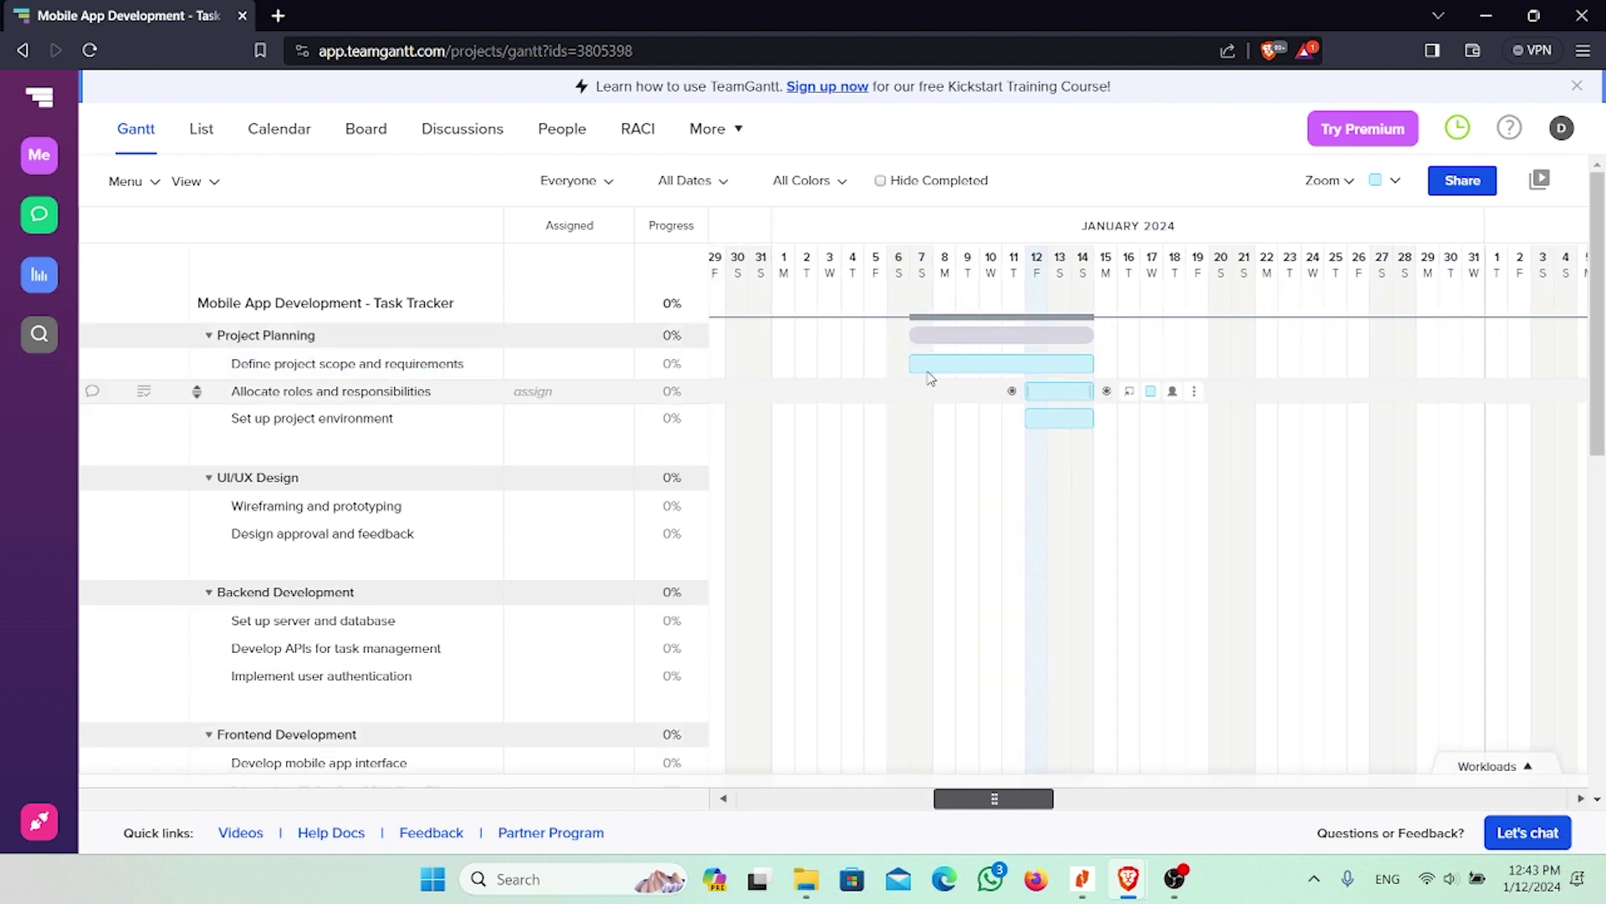
pyautogui.moveTo(906, 363); pyautogui.dragTo(885, 365)
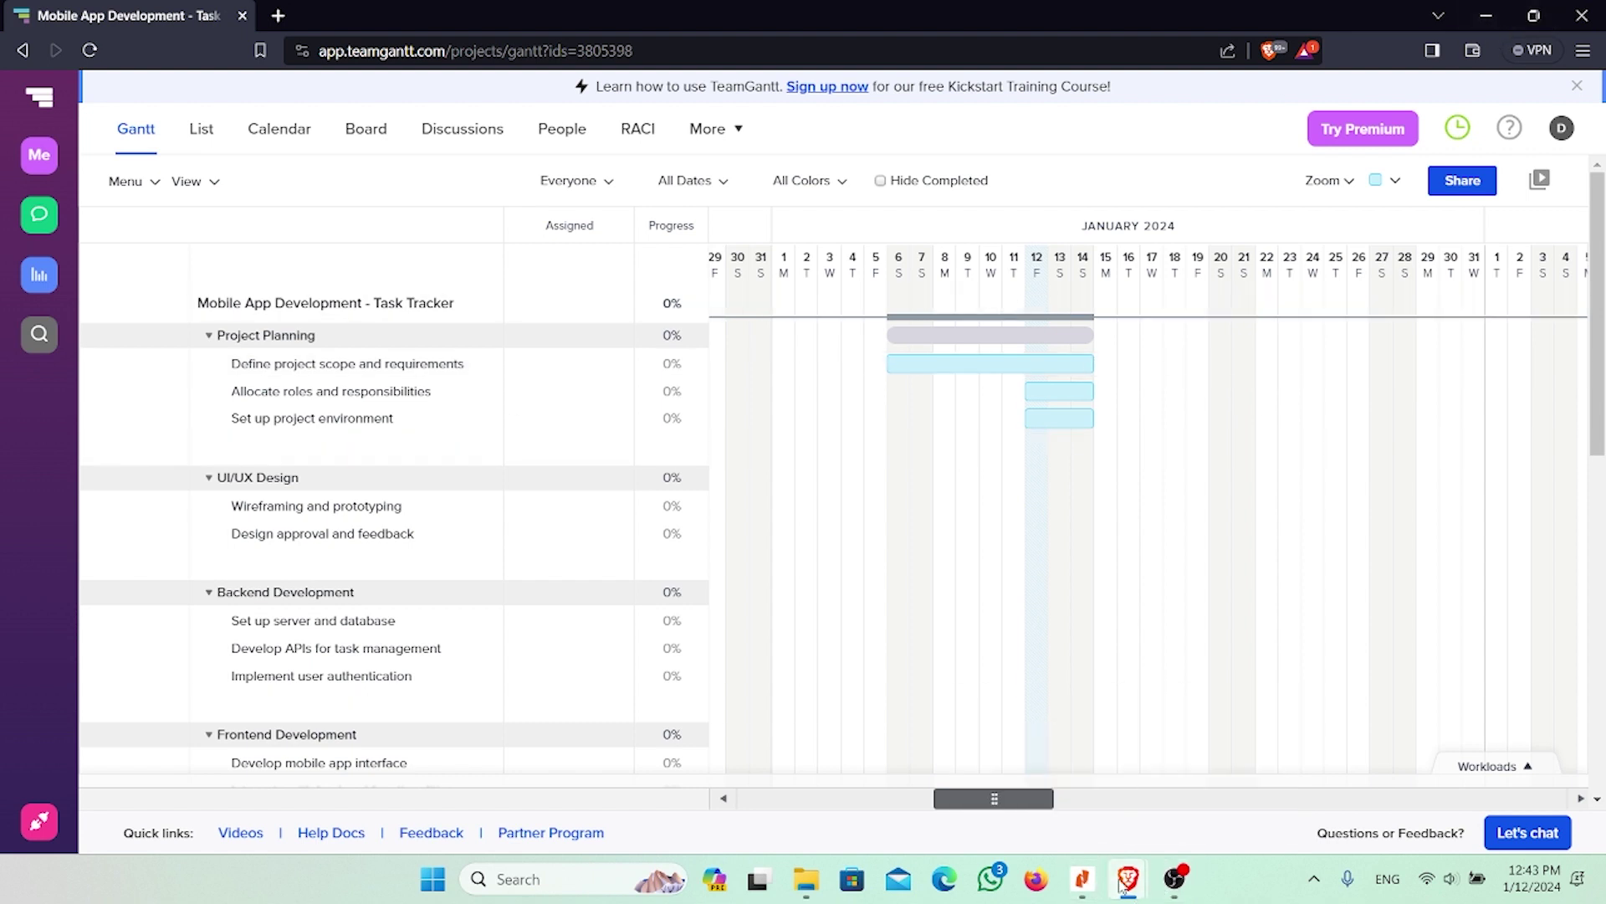
# Step: Schedule "Allocate roles and responsibilities" for January 14–17 and "Set up project environment" for January 17–19, checking the ChatGPT outline's durations
pyautogui.moveTo(1121, 885)
pyautogui.click(1197, 804)
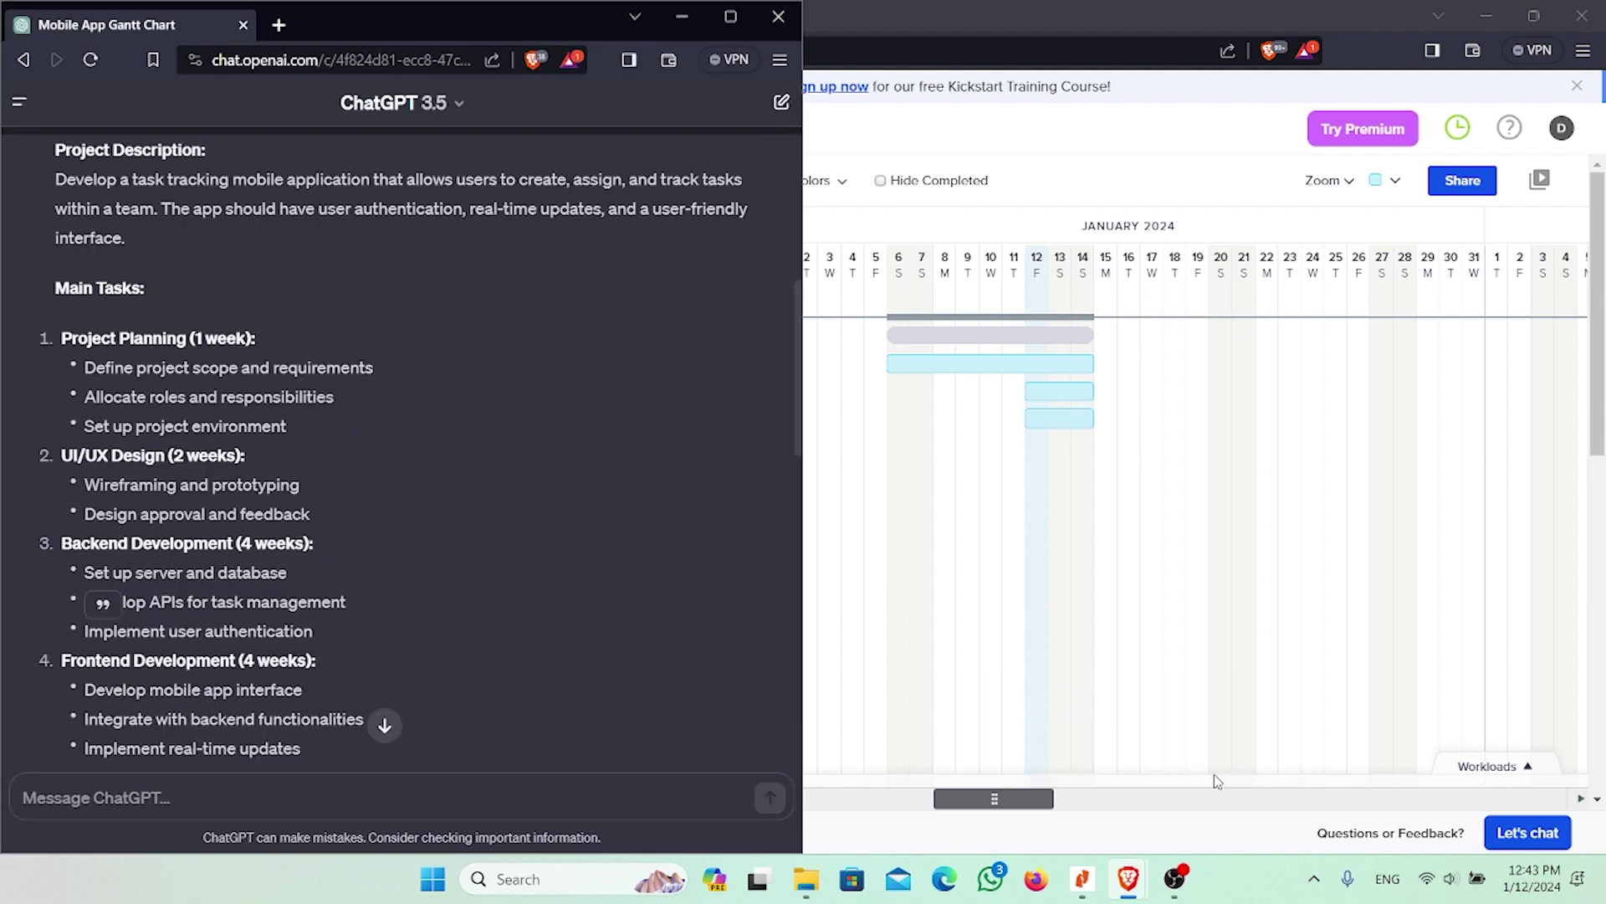
pyautogui.click(1196, 11)
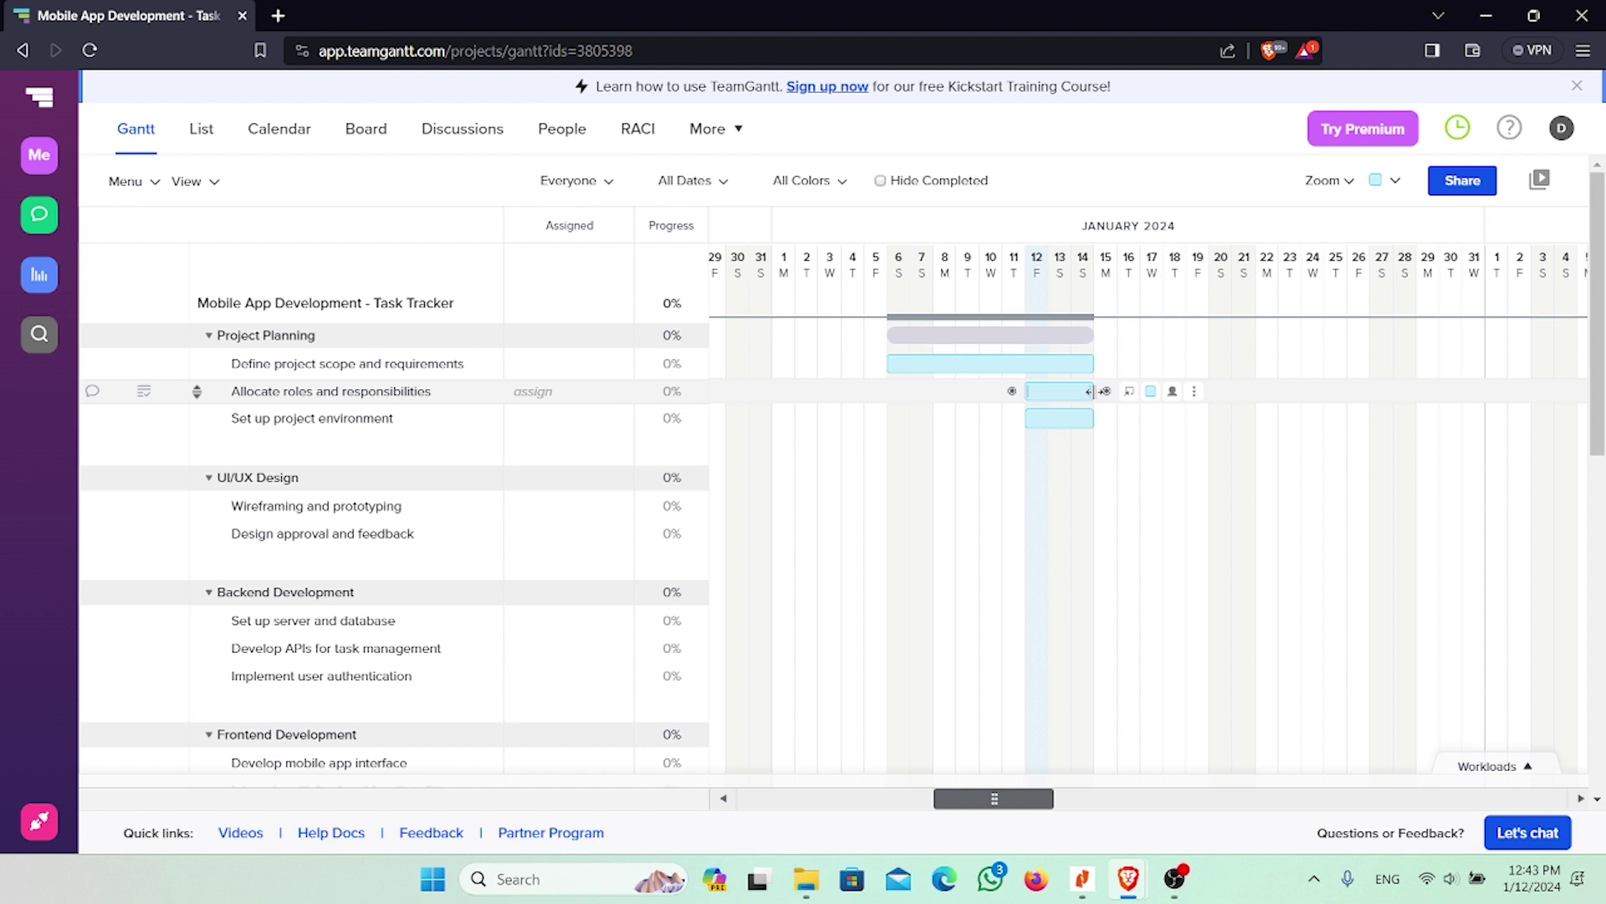
pyautogui.moveTo(1085, 386); pyautogui.dragTo(1159, 388)
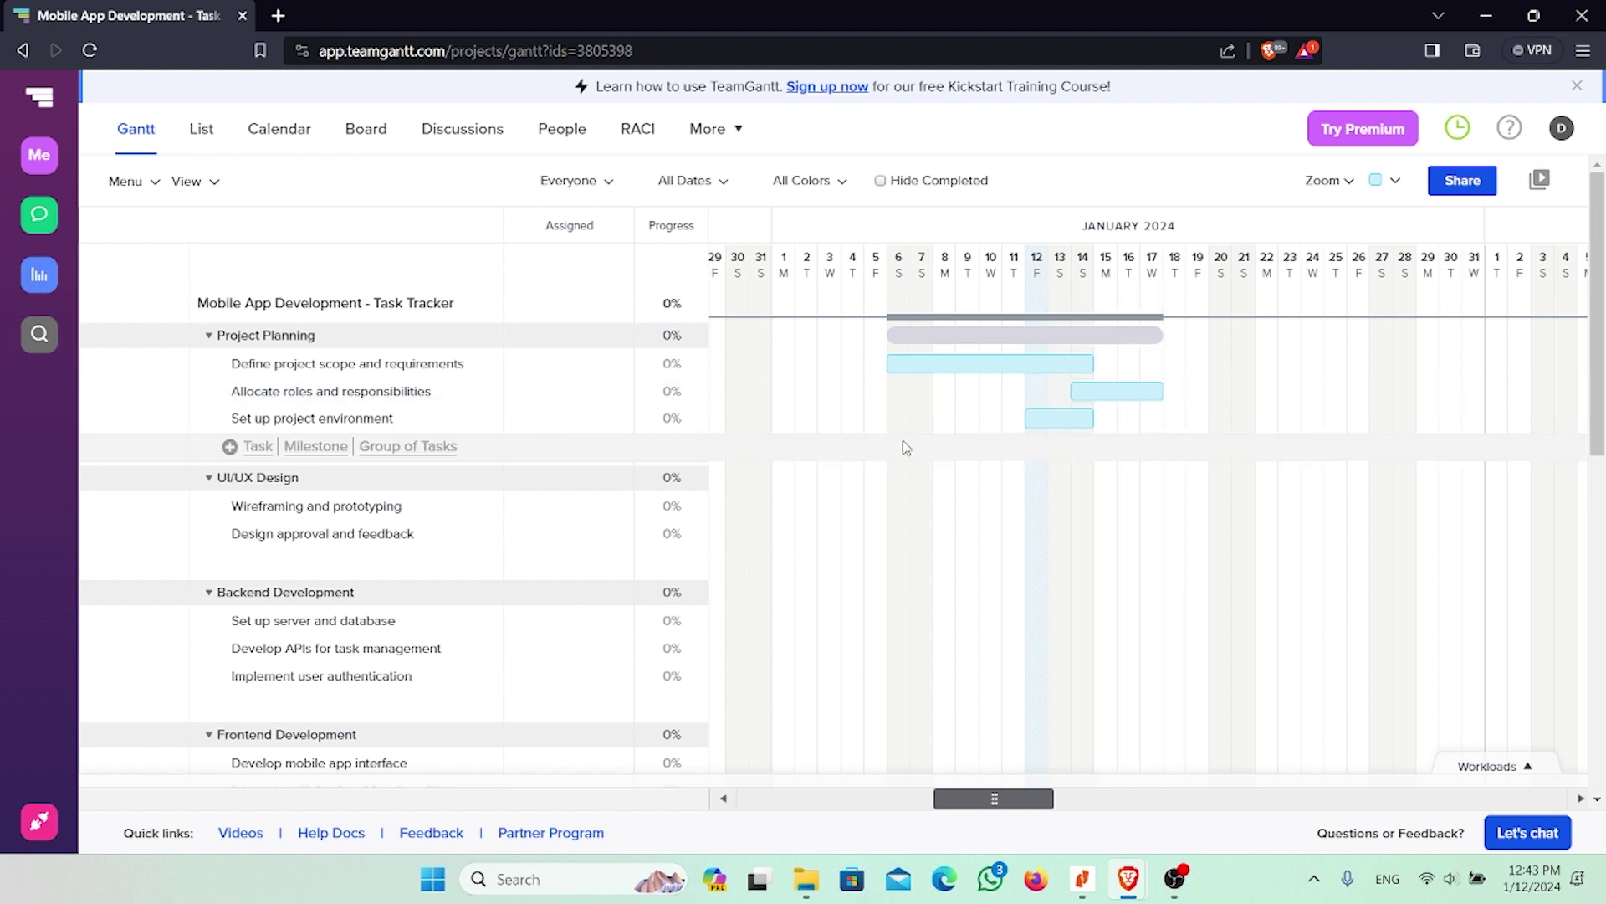
pyautogui.moveTo(1046, 418); pyautogui.dragTo(1200, 425)
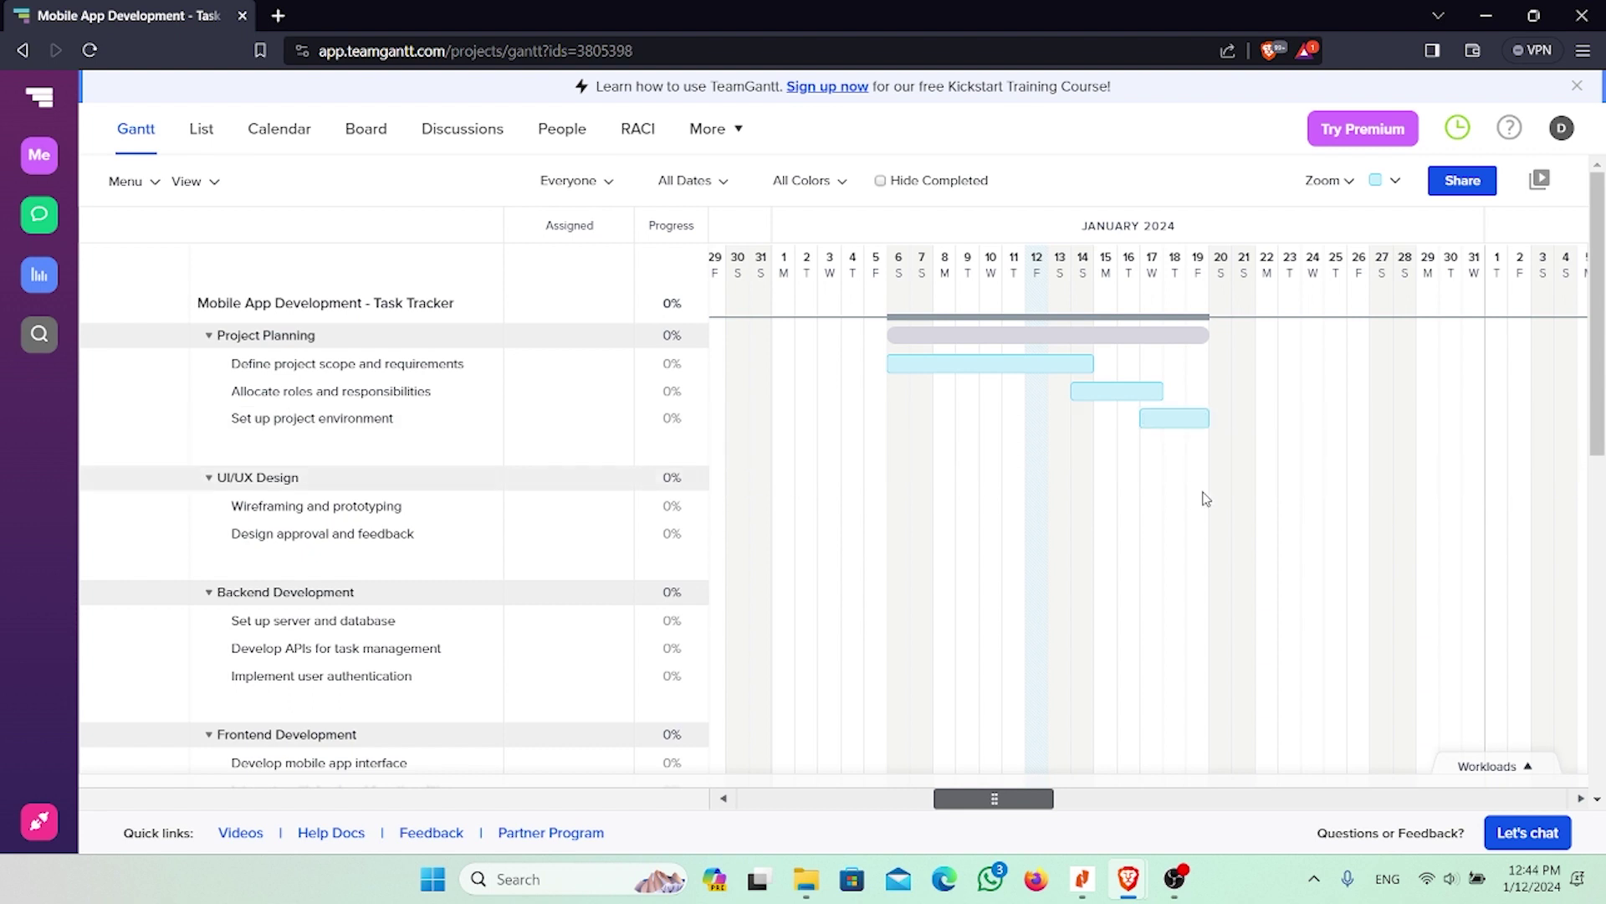
# Step: Schedule "Wireframing and prototyping" from January 19 to 26, 2024, consulting the ChatGPT outline, and color its bar red
pyautogui.moveTo(1128, 878)
pyautogui.click(1225, 796)
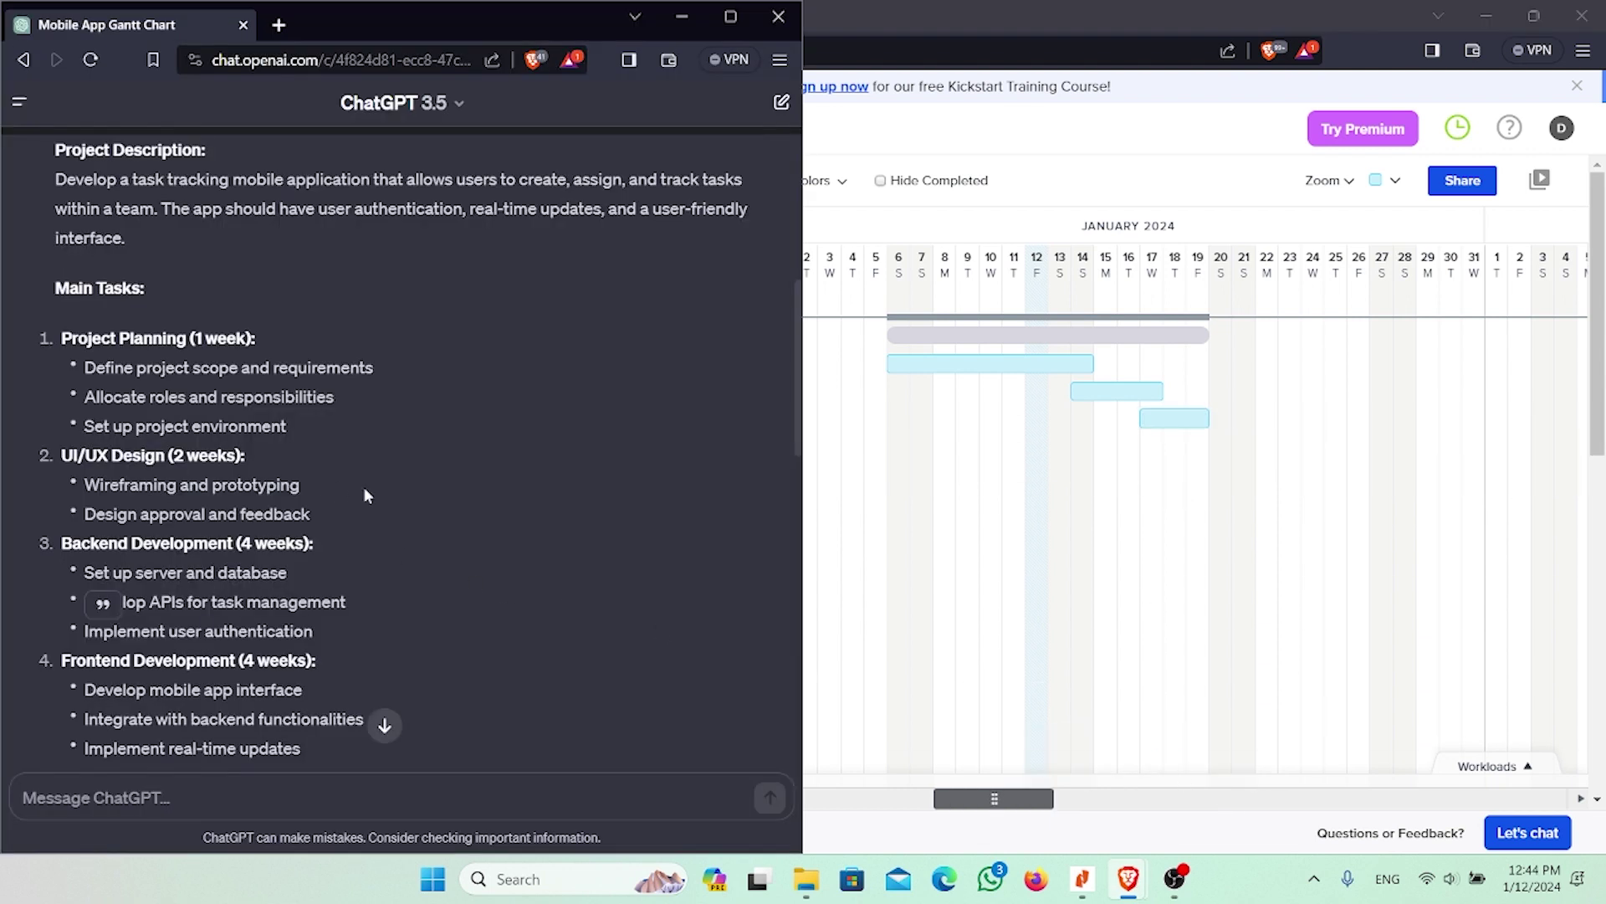
pyautogui.click(1199, 444)
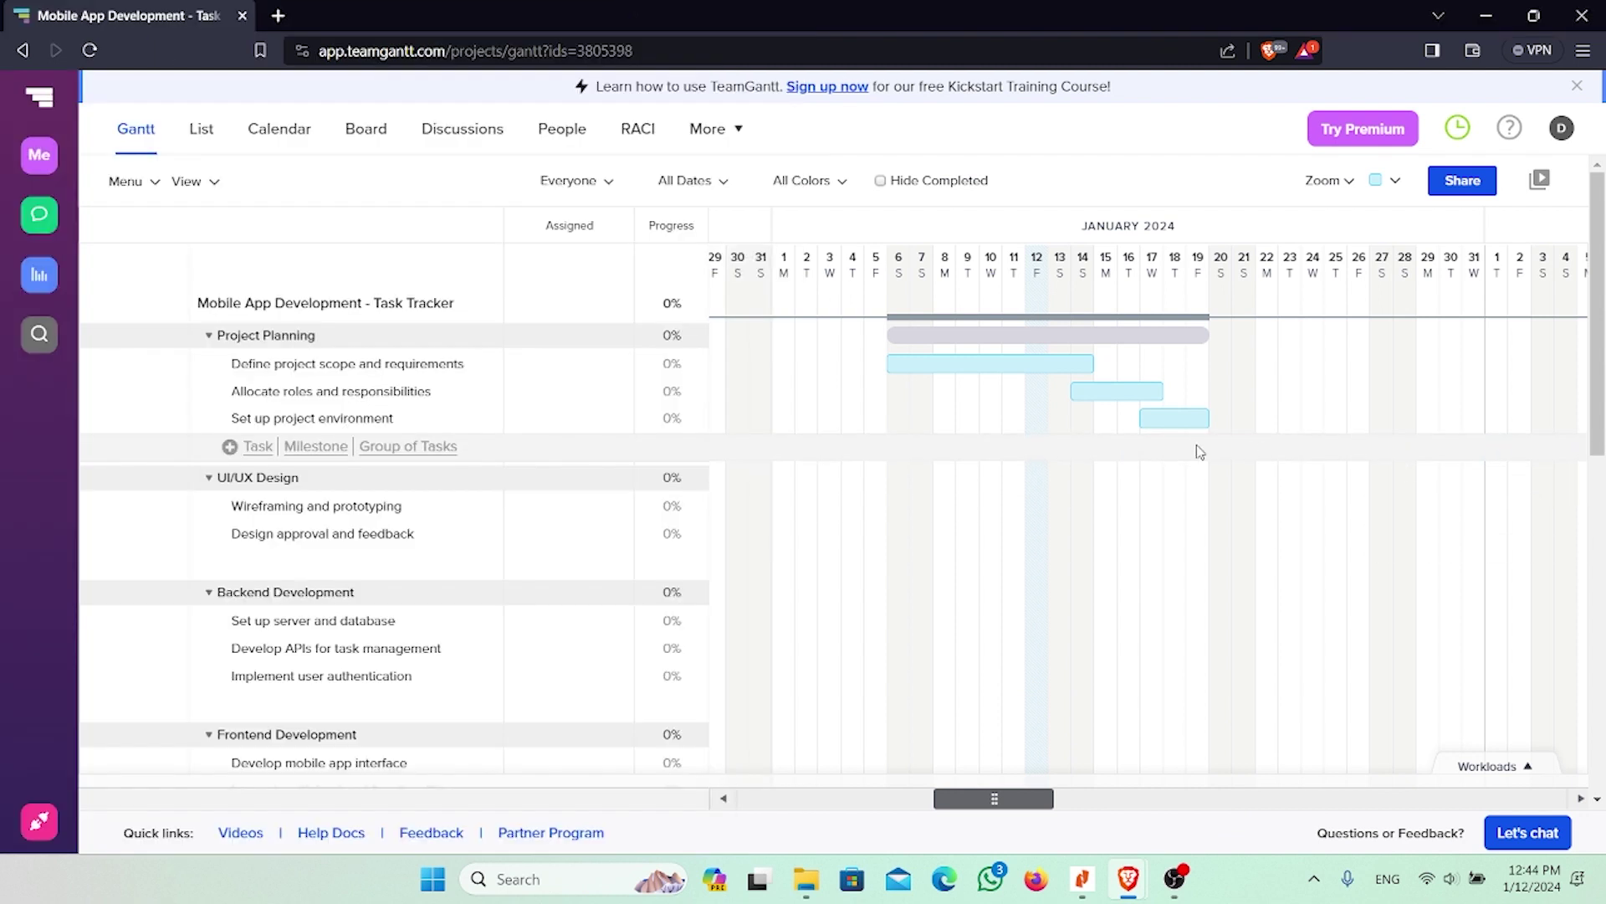
pyautogui.click(1199, 506)
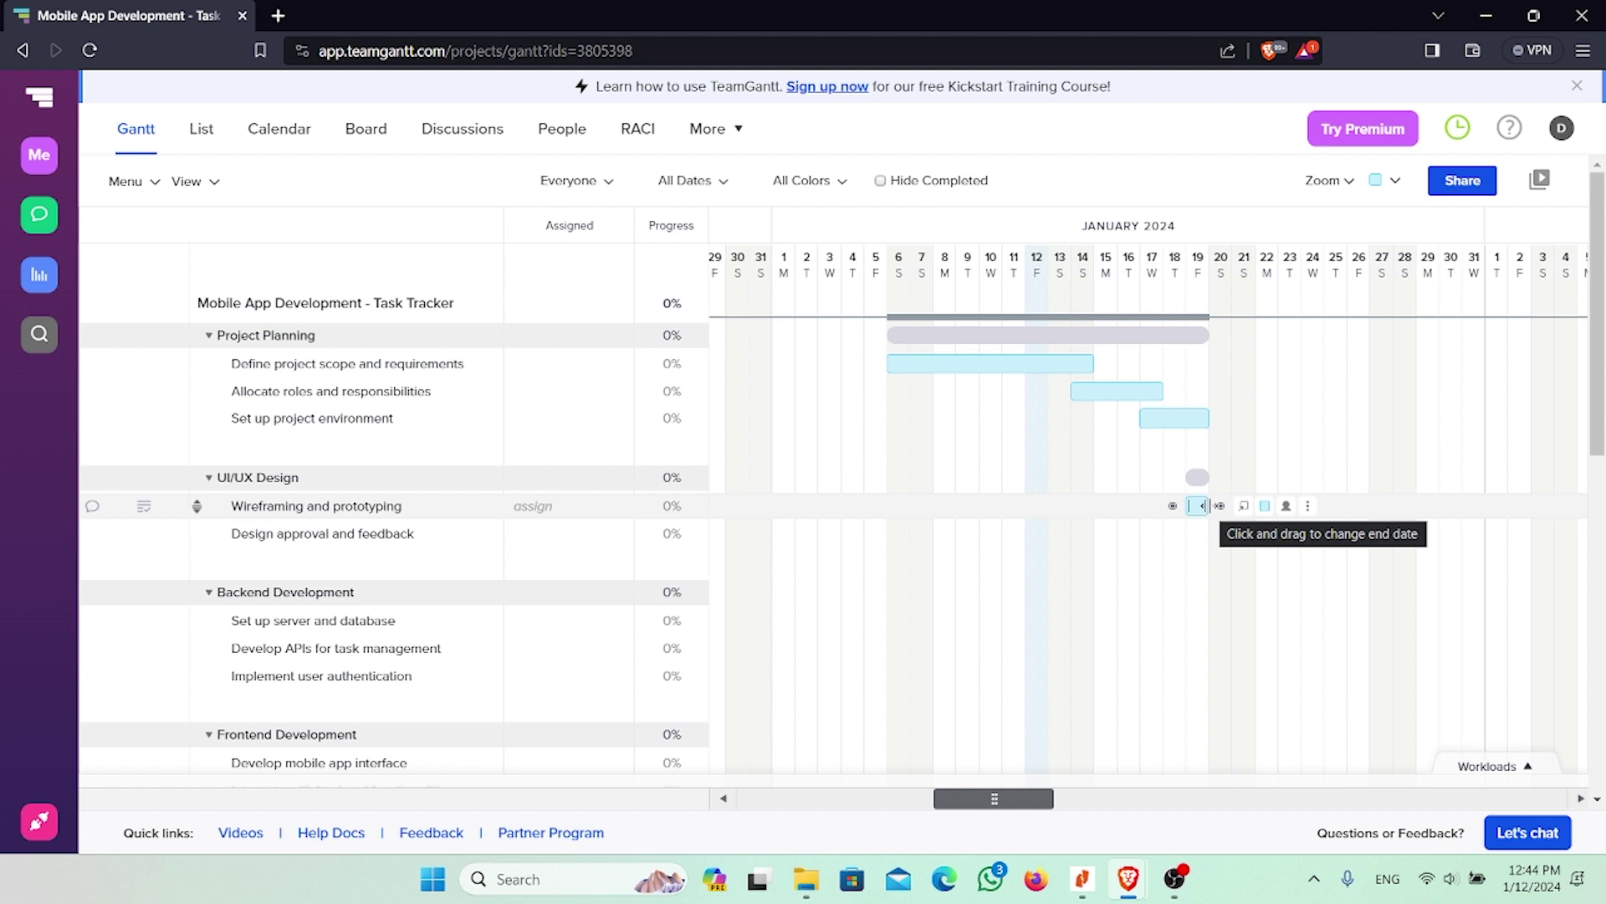
pyautogui.moveTo(1203, 505); pyautogui.dragTo(1381, 505)
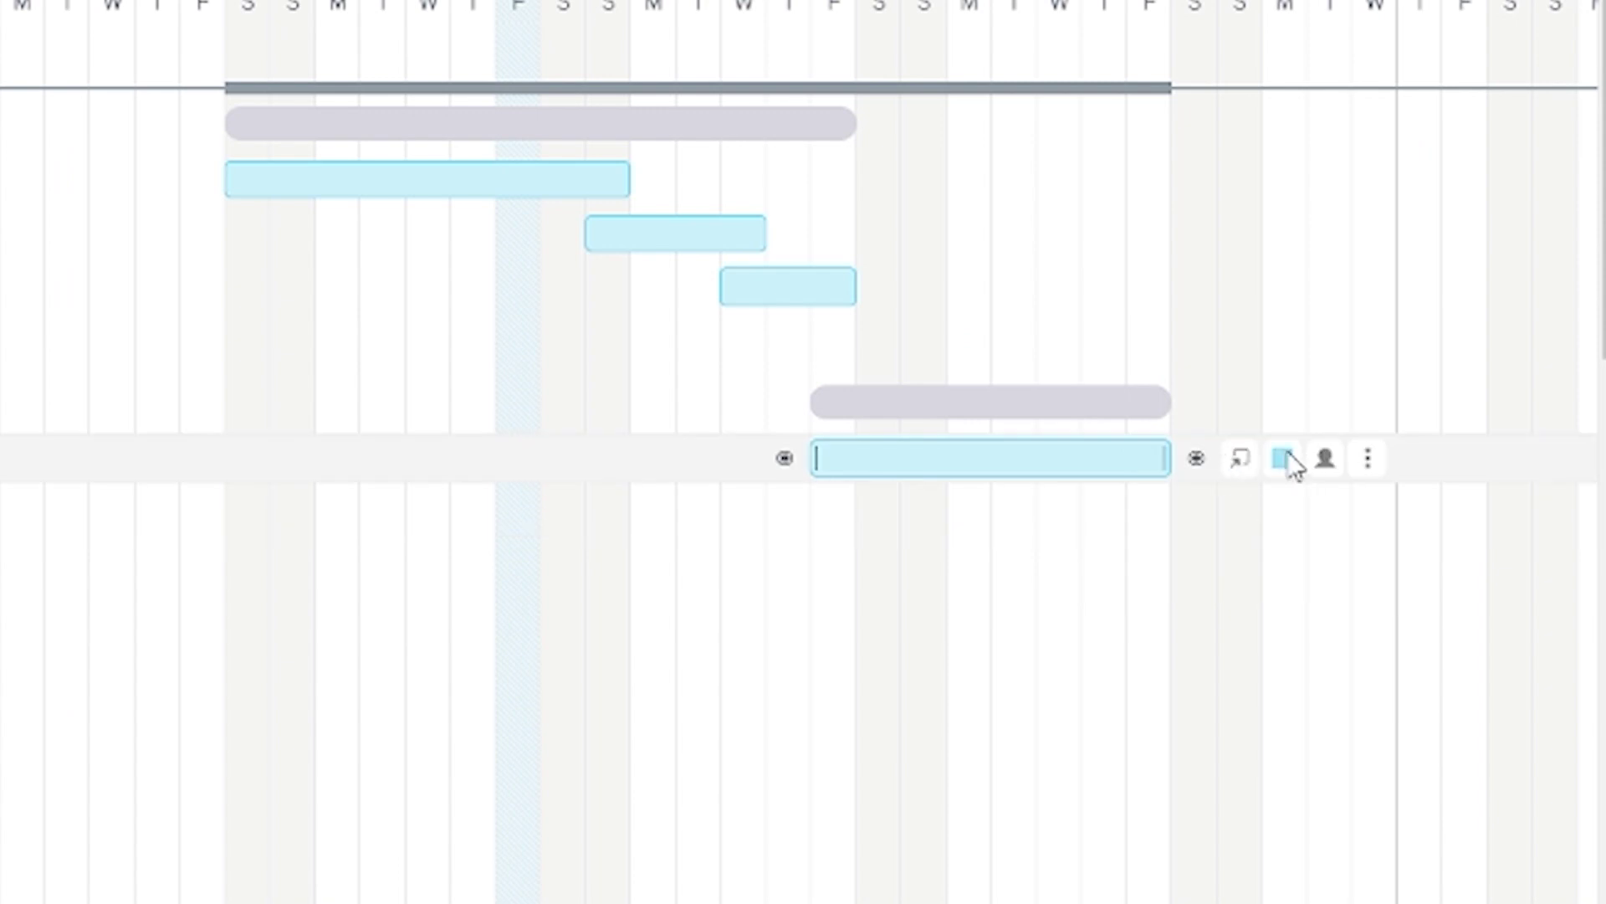
pyautogui.click(1288, 459)
pyautogui.click(1367, 518)
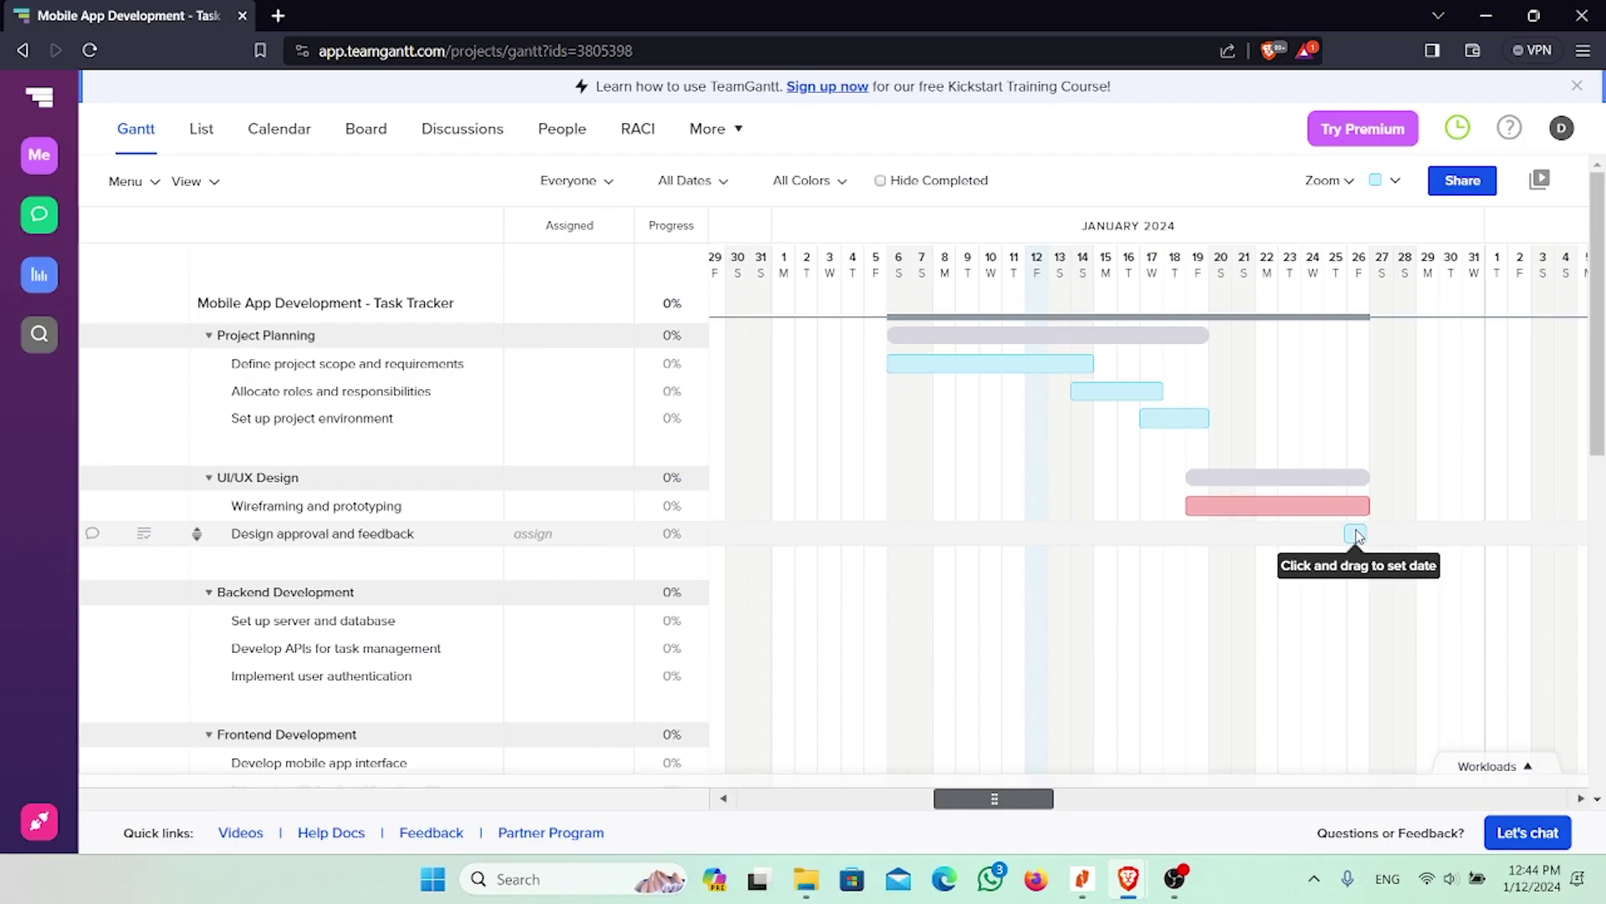
# Step: Schedule "Design approval and feedback" from January 26 to February 4, 2024, and color its bar red
pyautogui.click(1358, 529)
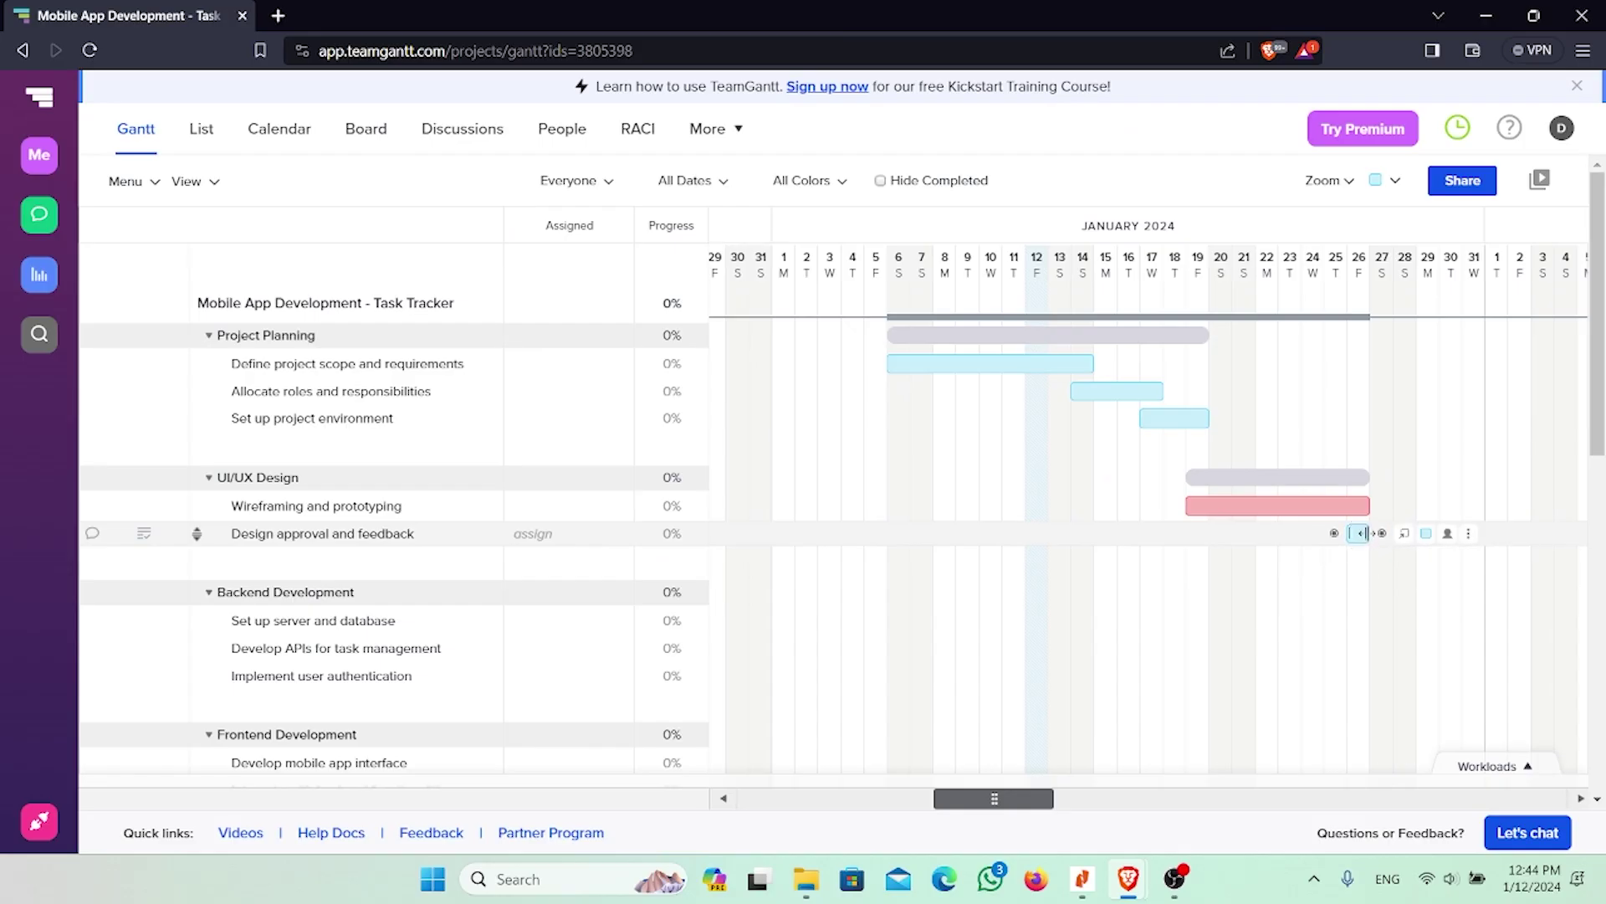
pyautogui.moveTo(1361, 533); pyautogui.dragTo(1596, 533)
pyautogui.hscroll(5, 1205, 519)
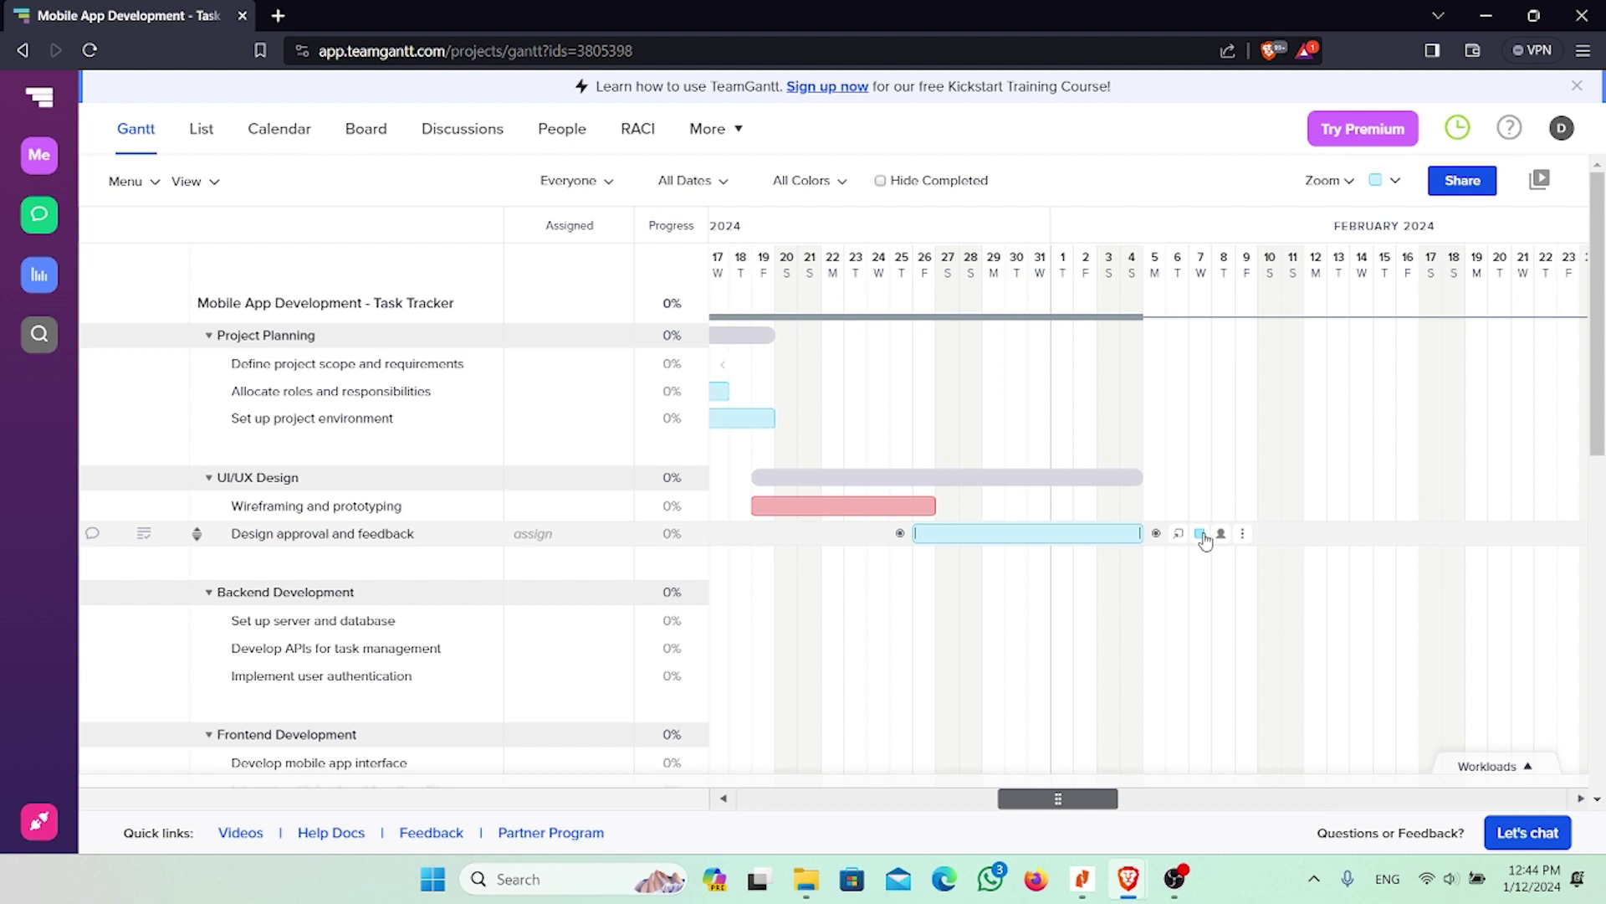
pyautogui.click(1201, 534)
# Step: Check the Backend Development duration in ChatGPT, schedule "Set up server and database" for February 4–18, 2024, and color its bar light green
pyautogui.moveTo(1128, 878)
pyautogui.click(1237, 770)
pyautogui.click(1087, 596)
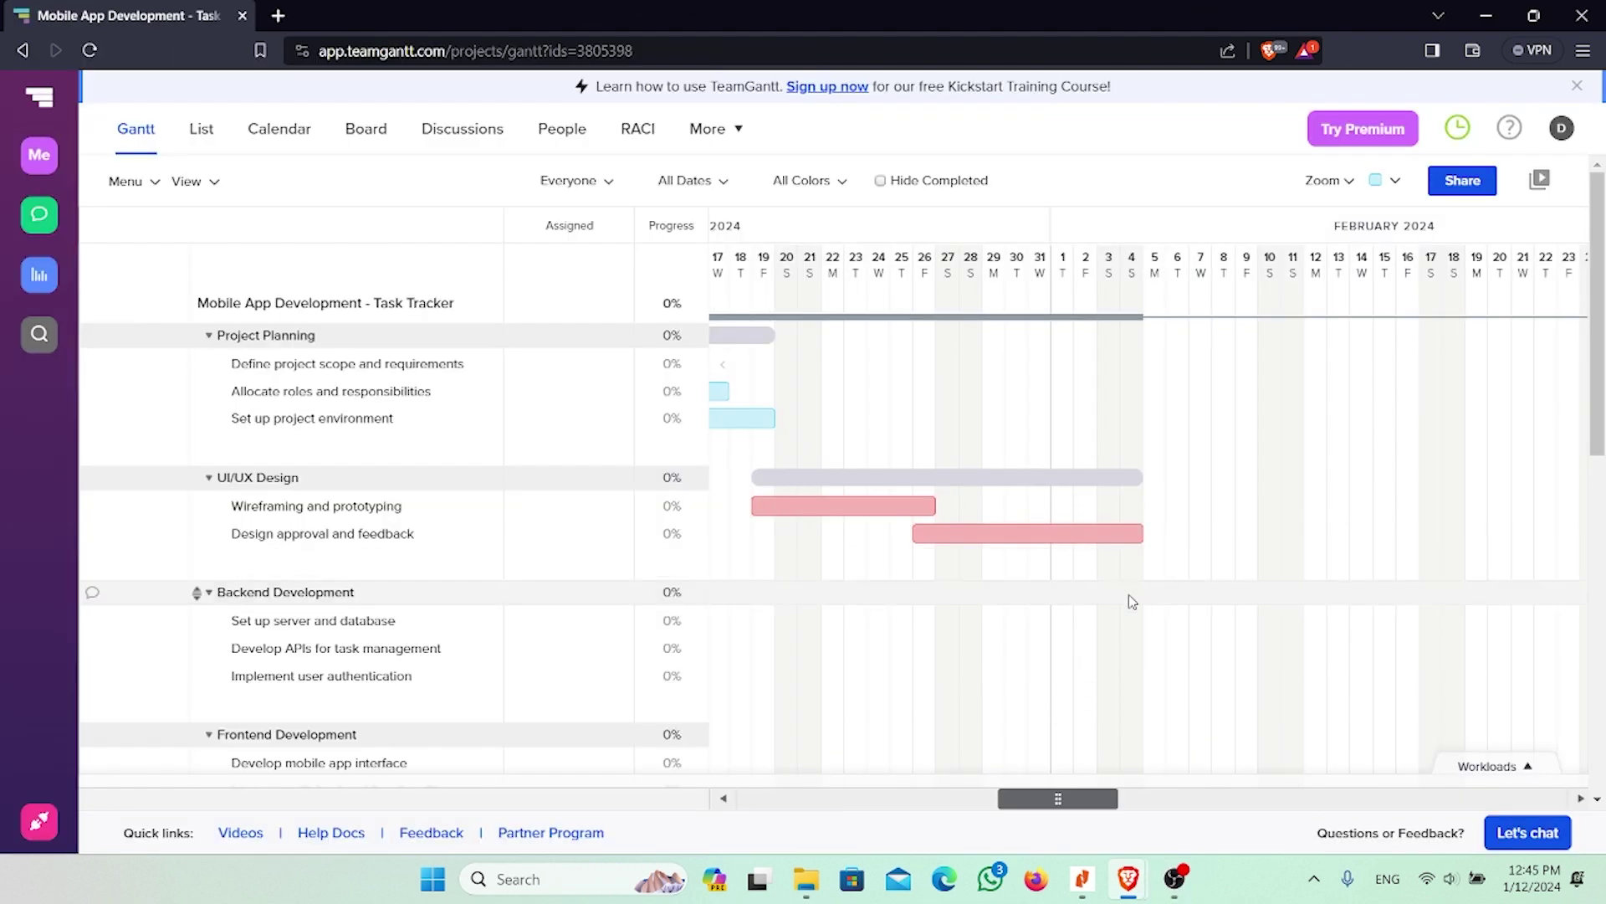
pyautogui.click(1132, 620)
pyautogui.moveTo(1138, 620); pyautogui.dragTo(1464, 620)
pyautogui.click(1477, 620)
pyautogui.click(1531, 669)
# Step: Schedule "Develop APIs for task management" from February 19 and "Implement user authentication" from March 4, 2024, coloring both bars light green
pyautogui.scroll(-3, 1255, 586)
pyautogui.scroll(2, 1135, 753)
pyautogui.hscroll(2, 1136, 806)
pyautogui.moveTo(1135, 806); pyautogui.dragTo(1207, 805)
pyautogui.click(862, 543)
pyautogui.moveTo(885, 543); pyautogui.dragTo(1333, 565)
pyautogui.click(1276, 600)
pyautogui.click(1401, 570)
pyautogui.click(1284, 634)
# Step: Schedule the three Frontend Development tasks in order for March 10–16, March 17–26 and March 25–31, 2024, and color their bars yellow
pyautogui.moveTo(1127, 879)
pyautogui.click(1242, 794)
pyautogui.scroll(-5, 401, 452)
pyautogui.click(1335, 637)
pyautogui.click(1334, 655)
pyautogui.hscroll(5, 1334, 655)
pyautogui.moveTo(966, 657); pyautogui.dragTo(1438, 713)
pyautogui.scroll(-4, 1108, 586)
# Step: Schedule the three Testing and Debugging tasks in order for April 1–5, April 5–10 and April 9–19, 2024, and color their bars green
pyautogui.moveTo(1128, 878)
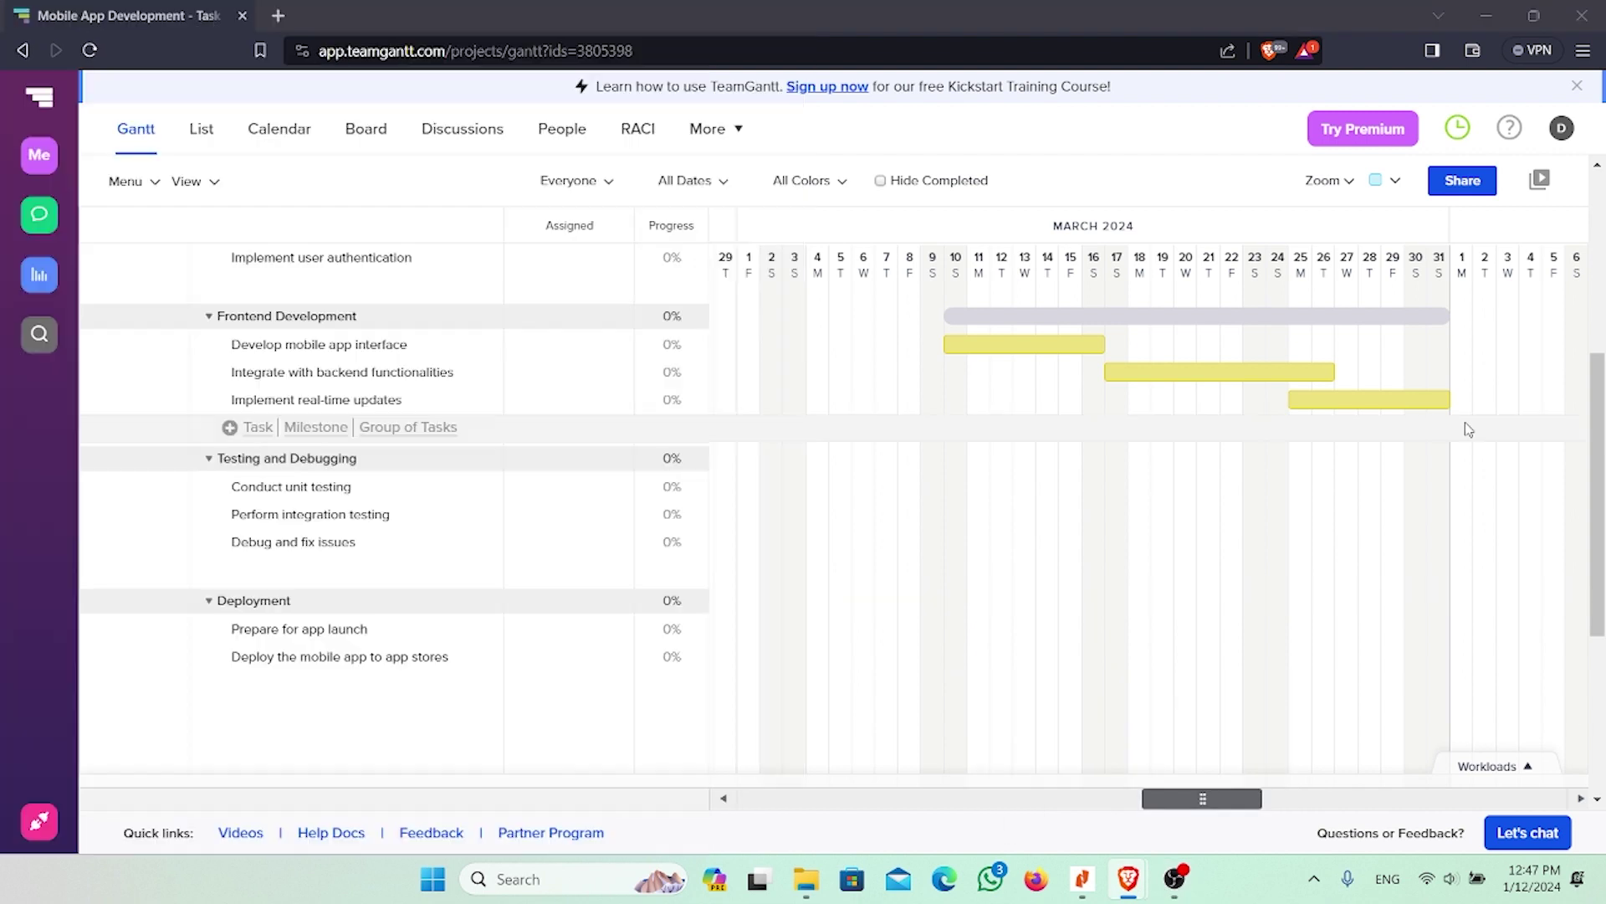
pyautogui.hscroll(5, 1088, 468)
pyautogui.moveTo(1071, 486); pyautogui.dragTo(1501, 542)
pyautogui.click(1274, 573)
pyautogui.click(1388, 583)
# Step: Schedule "Prepare for app launch" for April 19–24 and "Deploy the mobile app to app stores" for April 24–25, 2024, coloring both bars blue
pyautogui.click(1190, 717)
pyautogui.hscroll(5, 1071, 736)
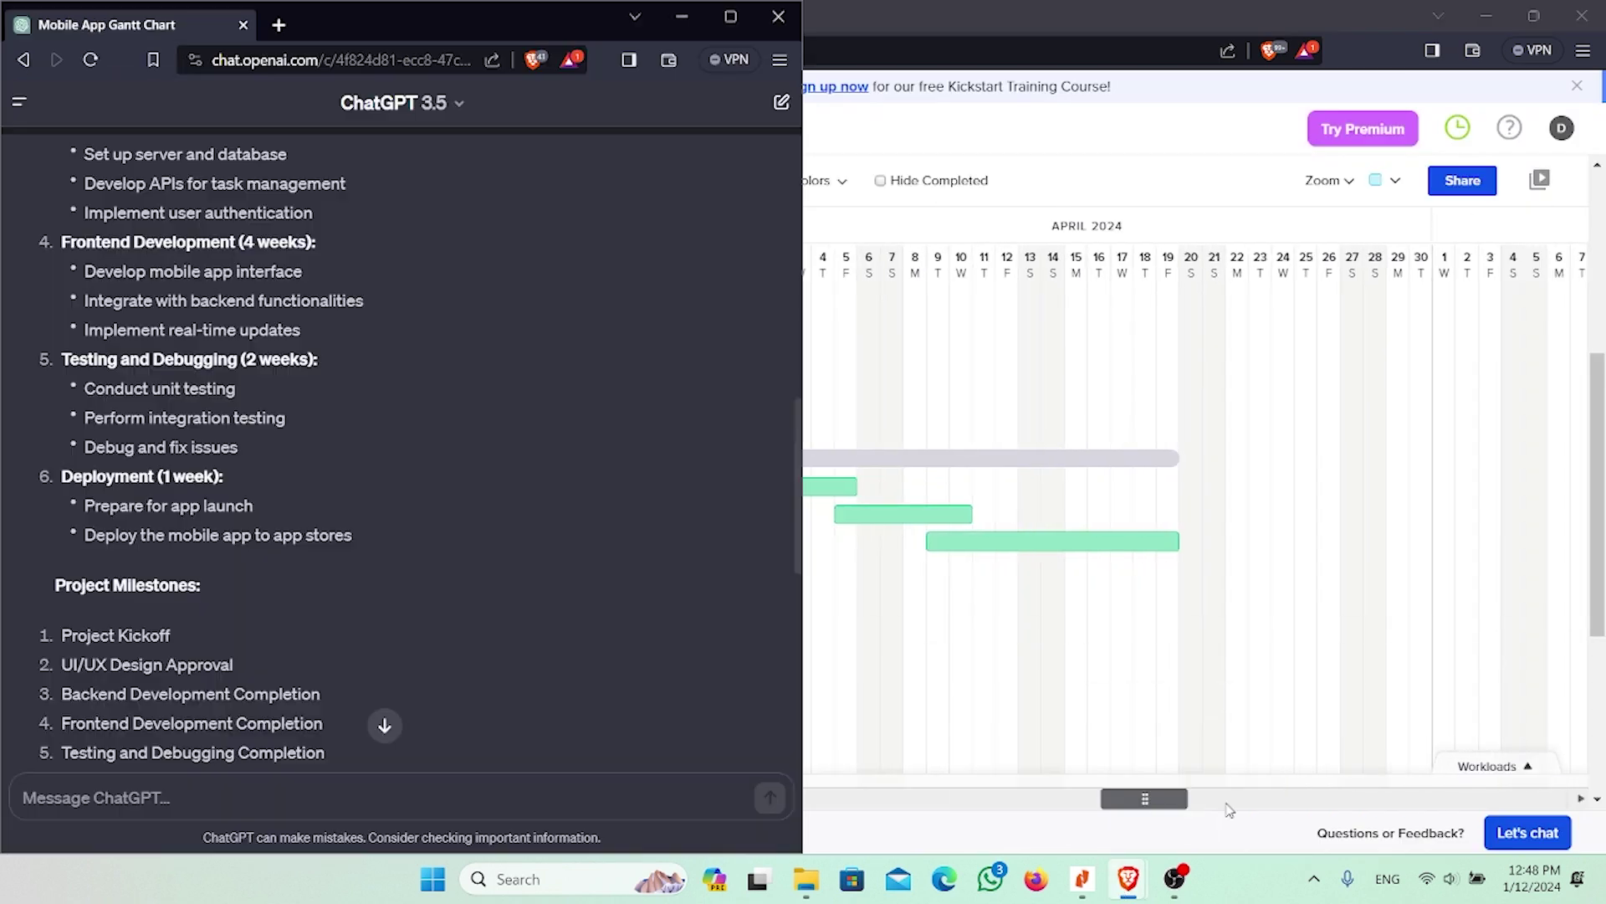
pyautogui.moveTo(1166, 628)
pyautogui.mouseDown()
pyautogui.moveTo(1292, 629)
pyautogui.moveTo(1314, 657)
pyautogui.mouseUp()
pyautogui.click(1338, 657)
pyautogui.click(1338, 670)
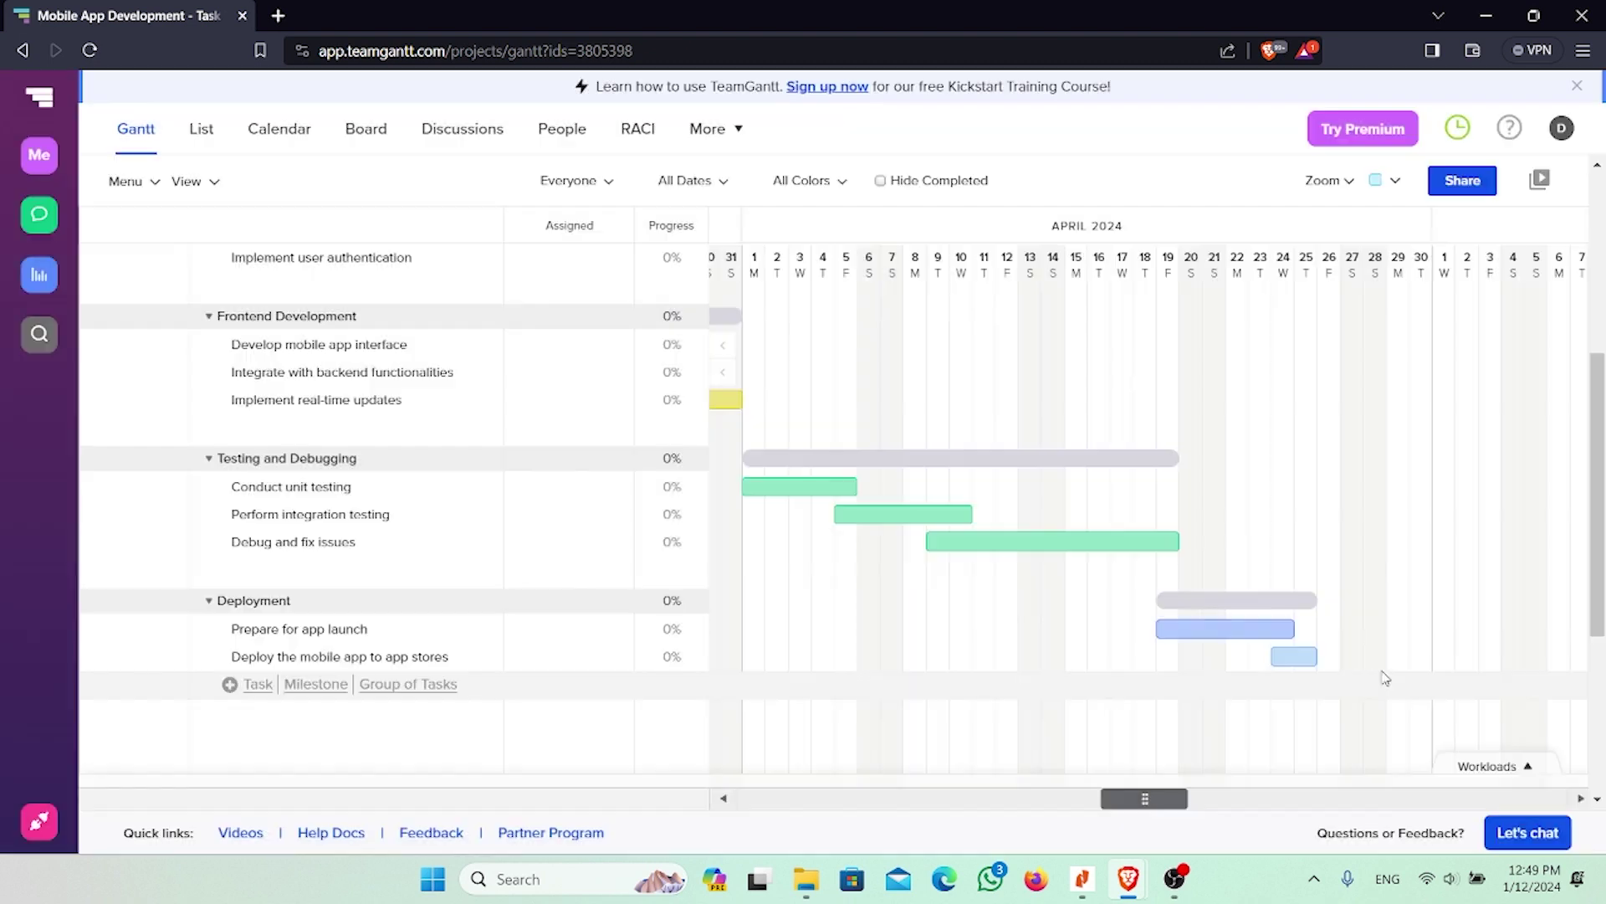
# Step: Switch the Gantt timeline zoom to Week View and bring up the schedule from the first project tasks in January 2024
pyautogui.click(1347, 181)
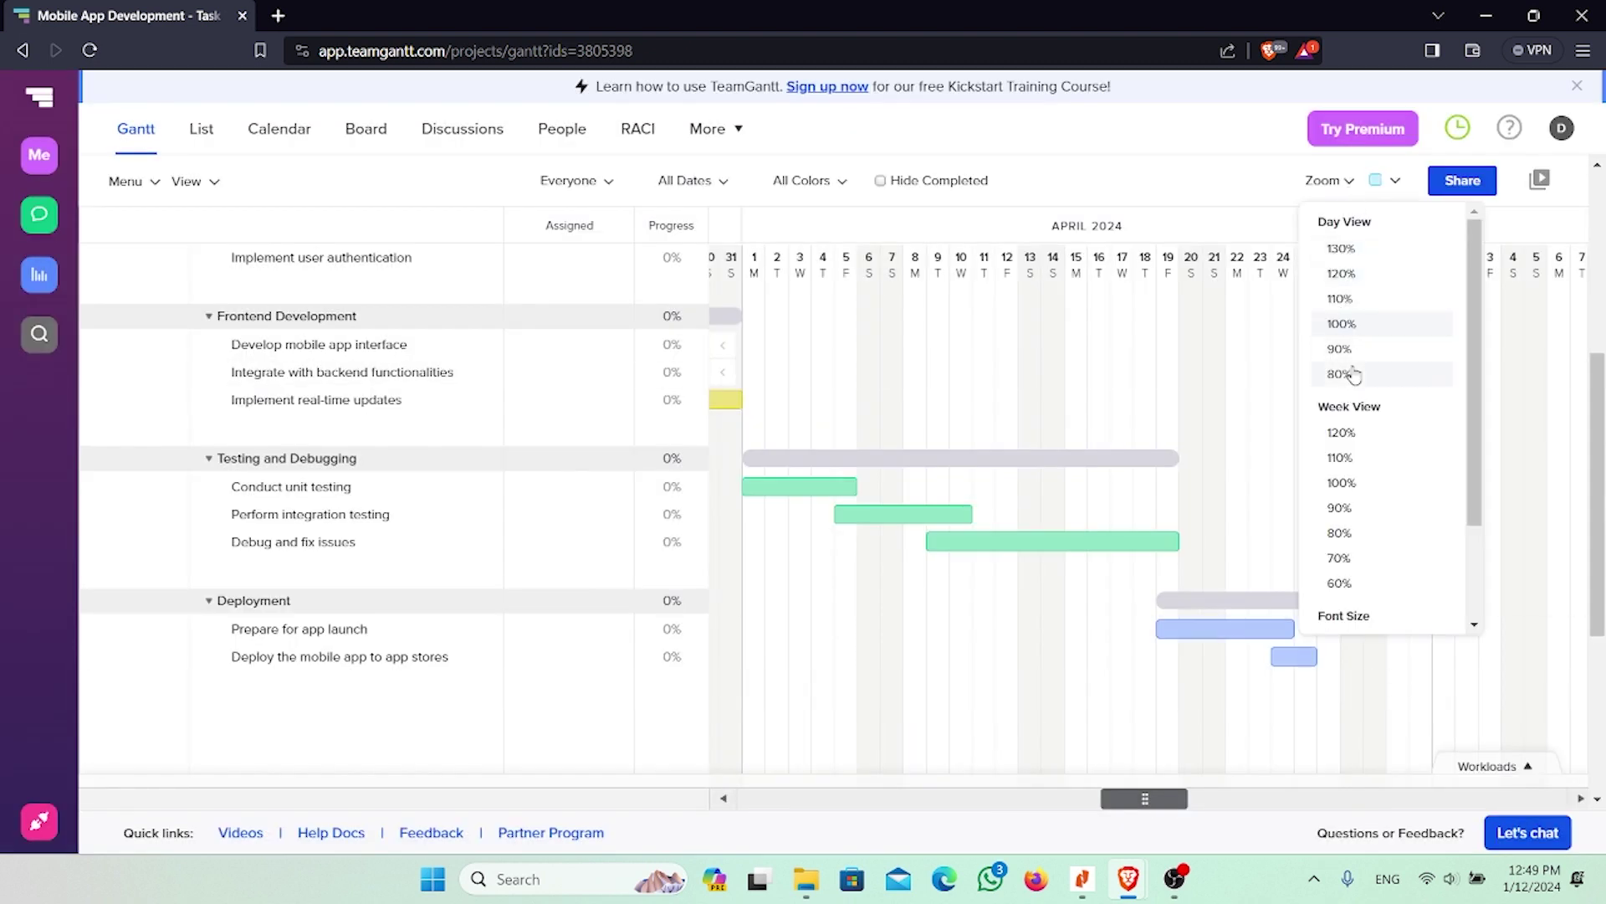
pyautogui.click(1341, 433)
pyautogui.click(1339, 326)
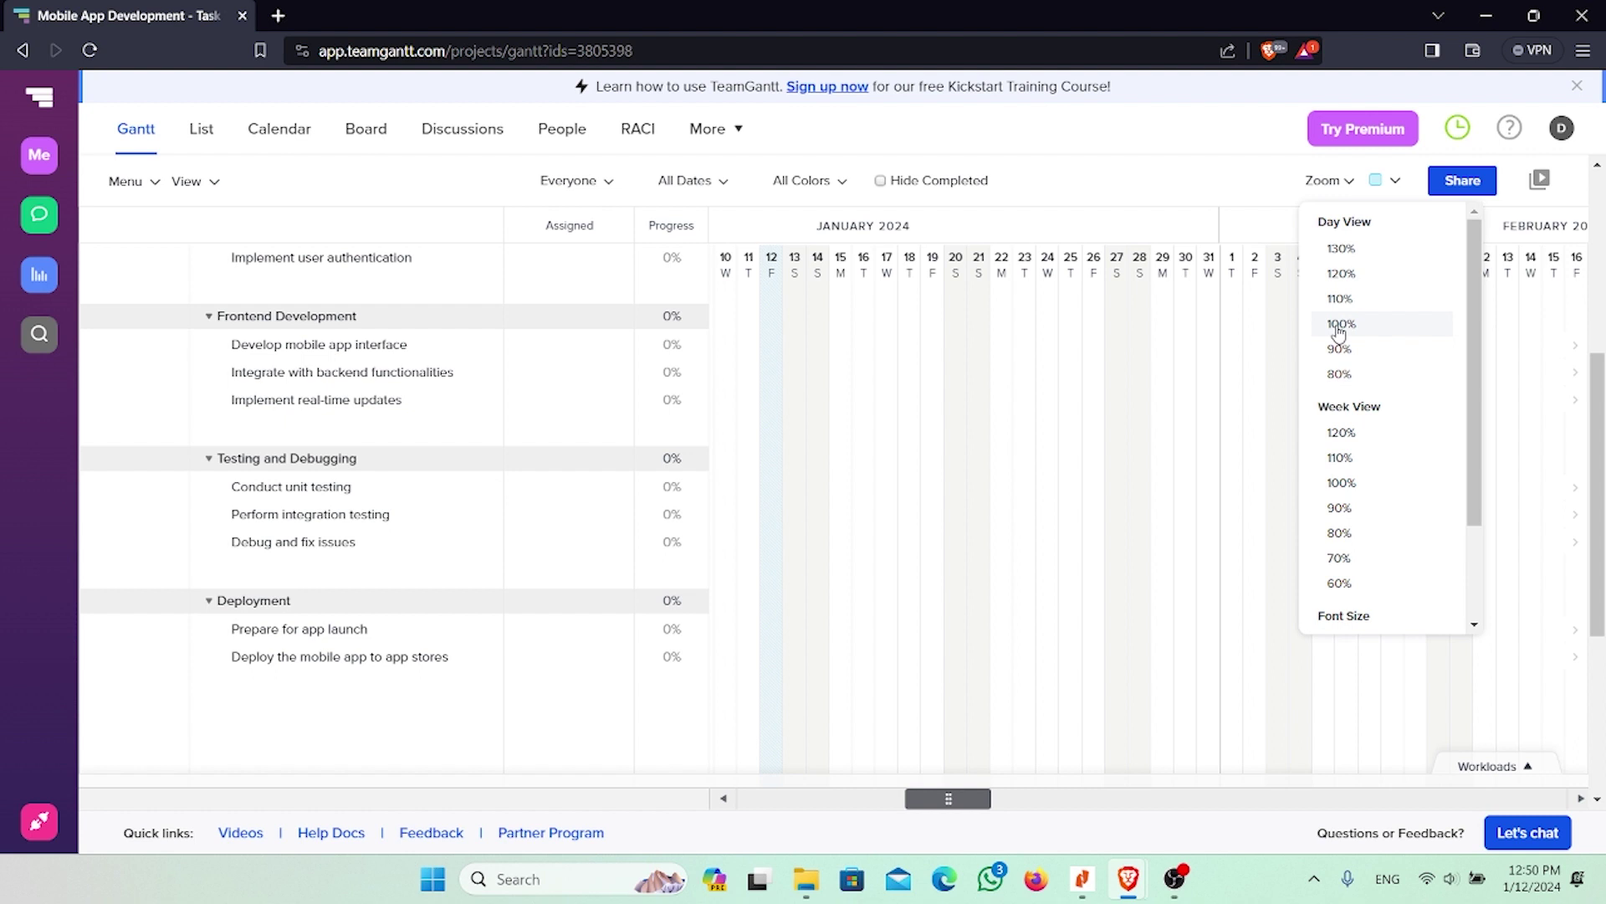
pyautogui.click(878, 433)
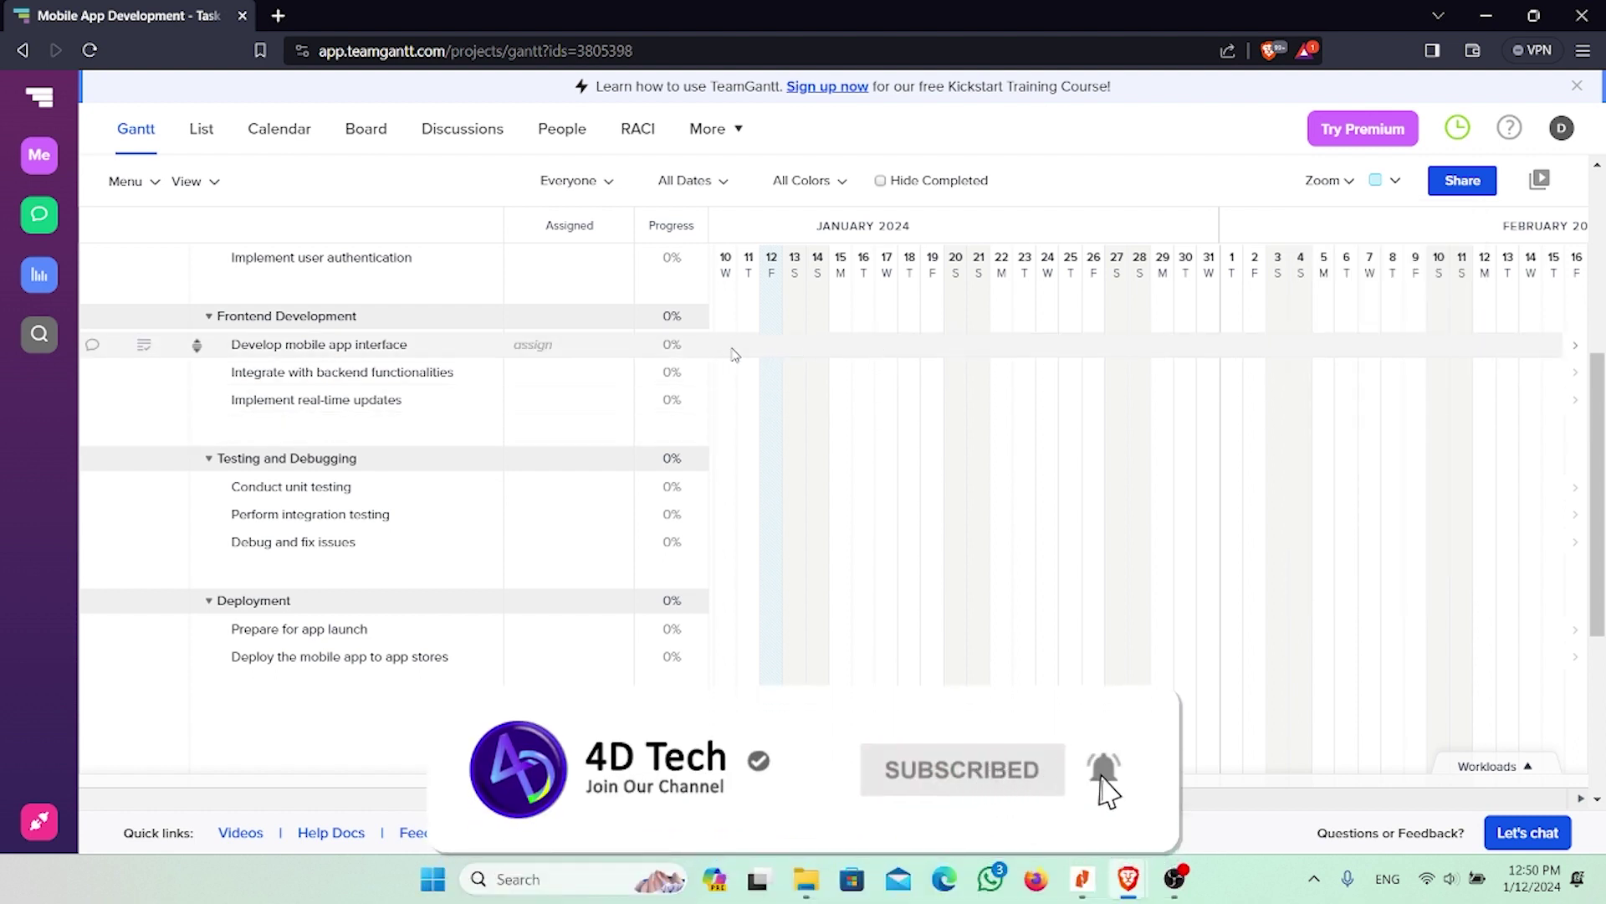
pyautogui.scroll(2, 851, 358)
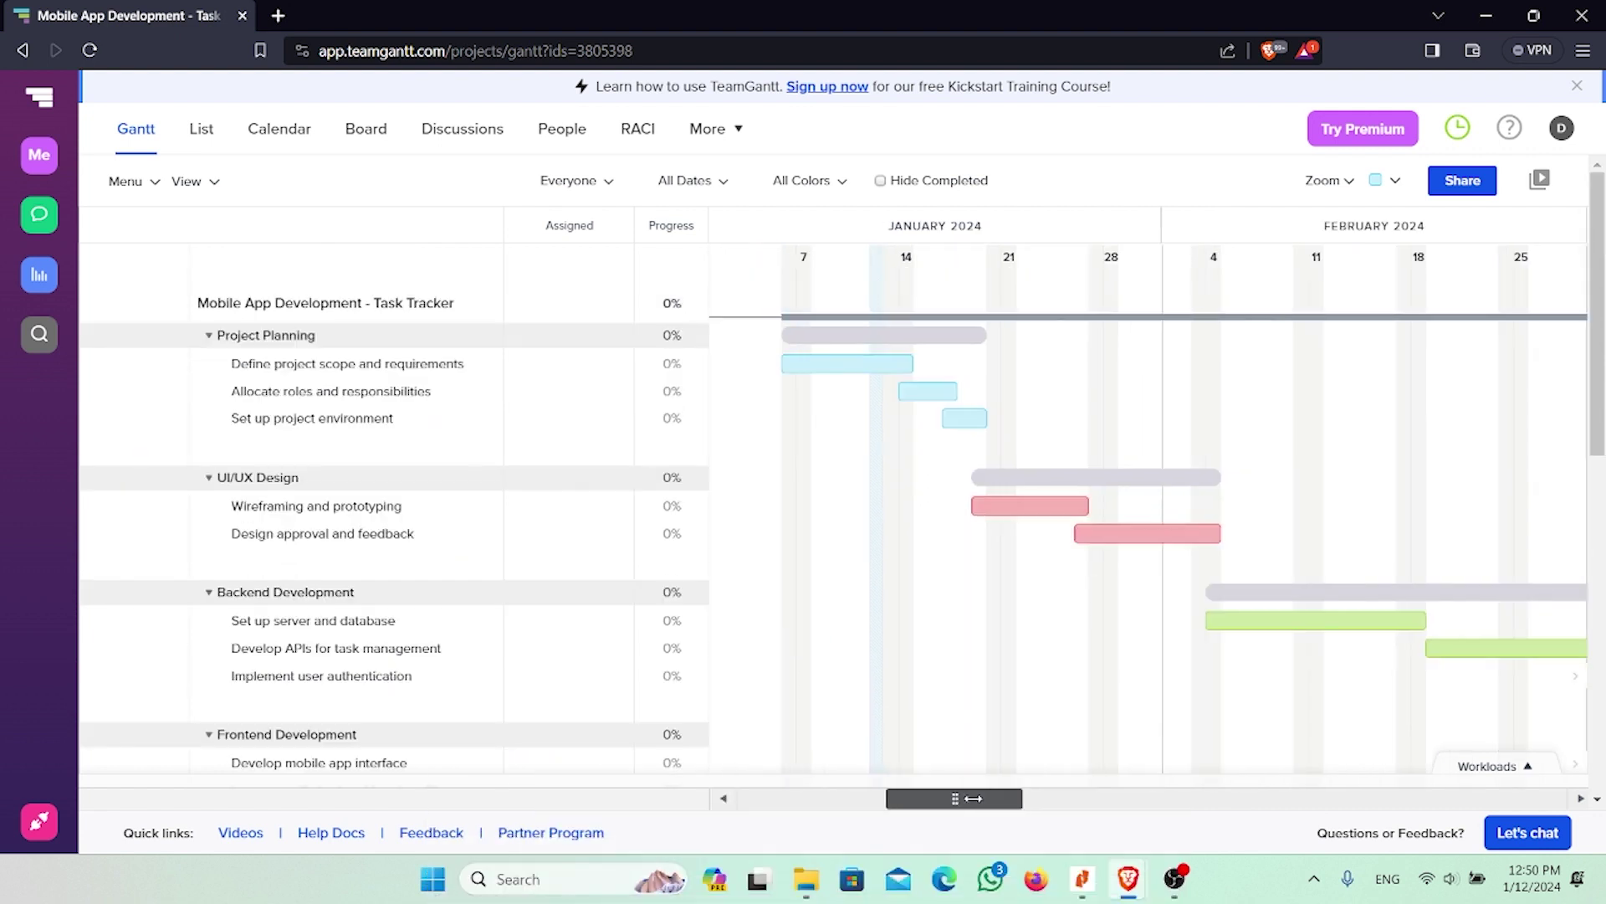
pyautogui.moveTo(973, 799); pyautogui.dragTo(982, 799)
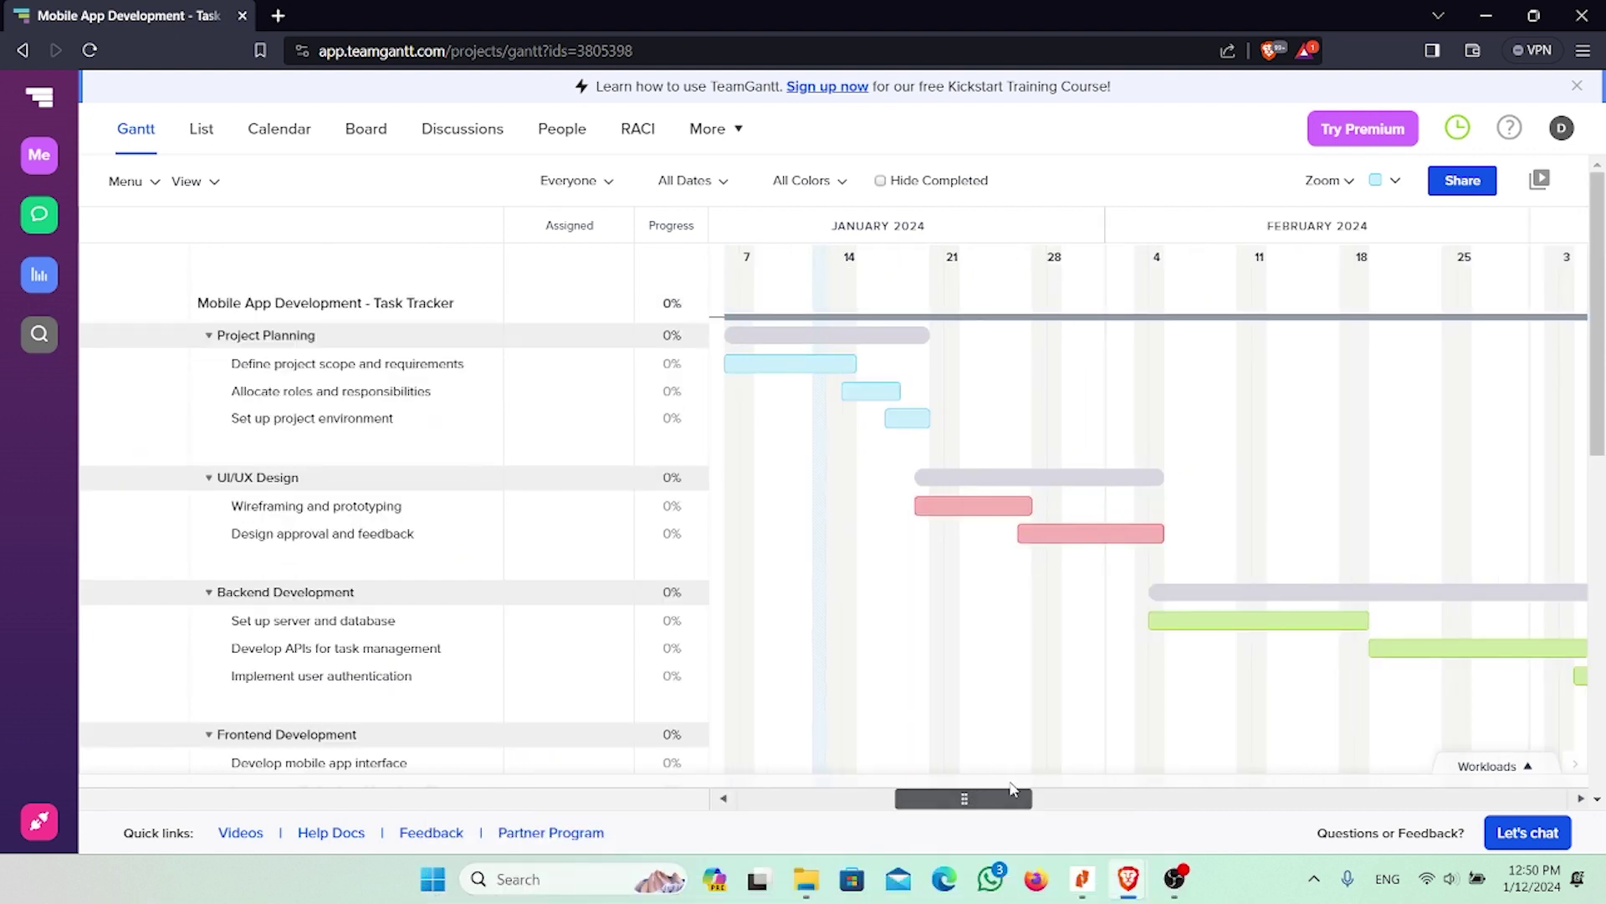
# Step: Start a PDF export of the Gantt chart and look through its paper size choices and chart settings
pyautogui.click(1470, 186)
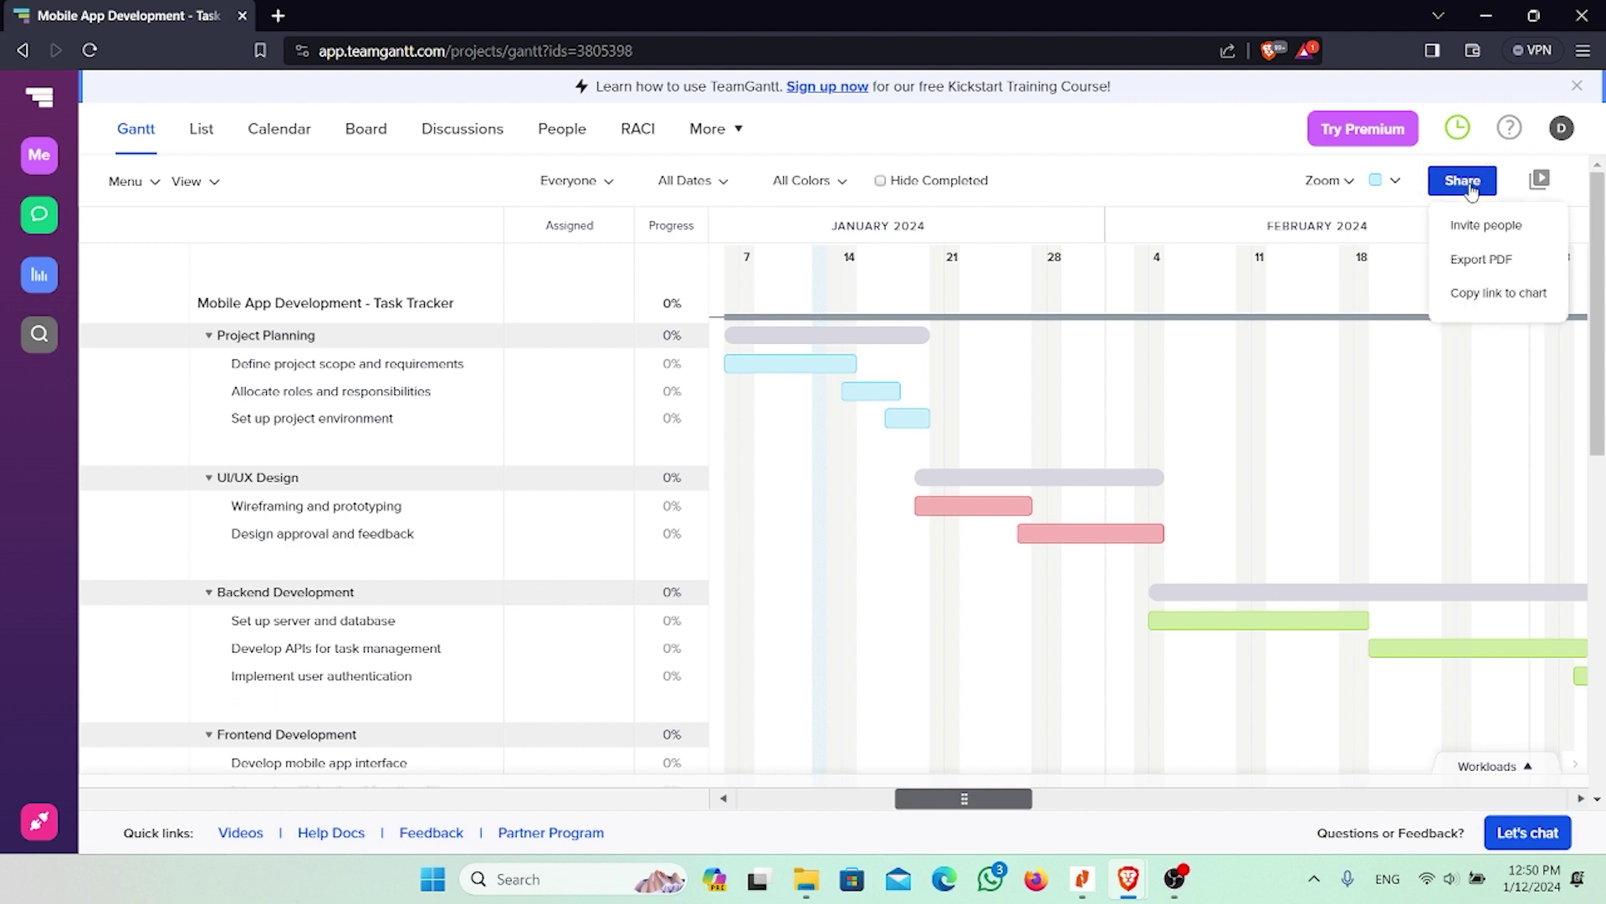
pyautogui.click(1488, 264)
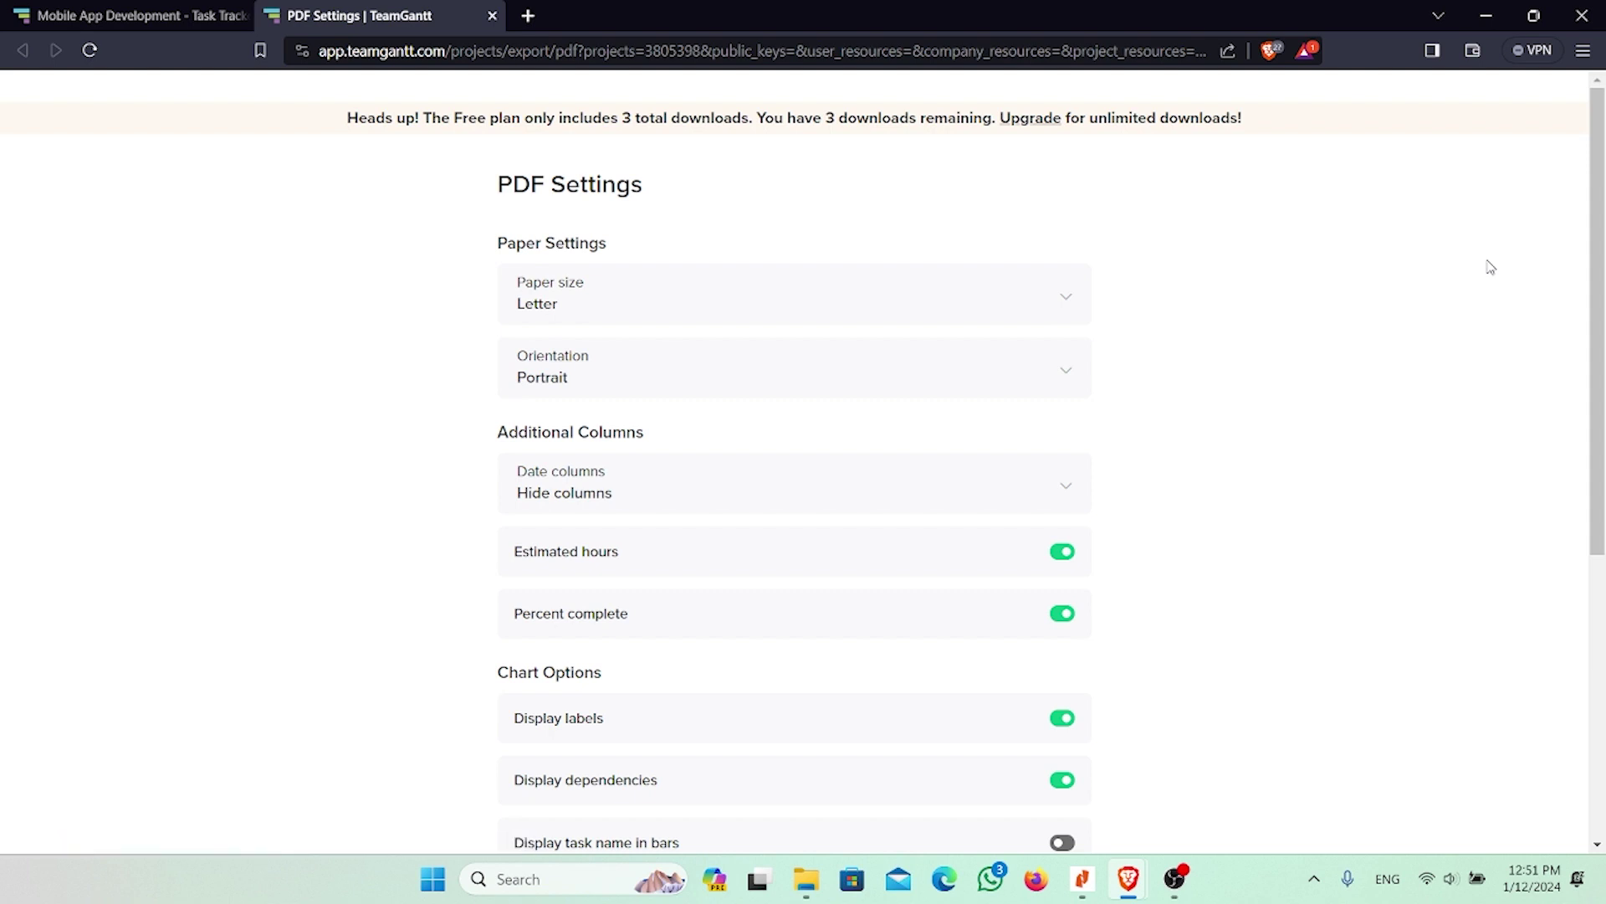
pyautogui.click(1071, 307)
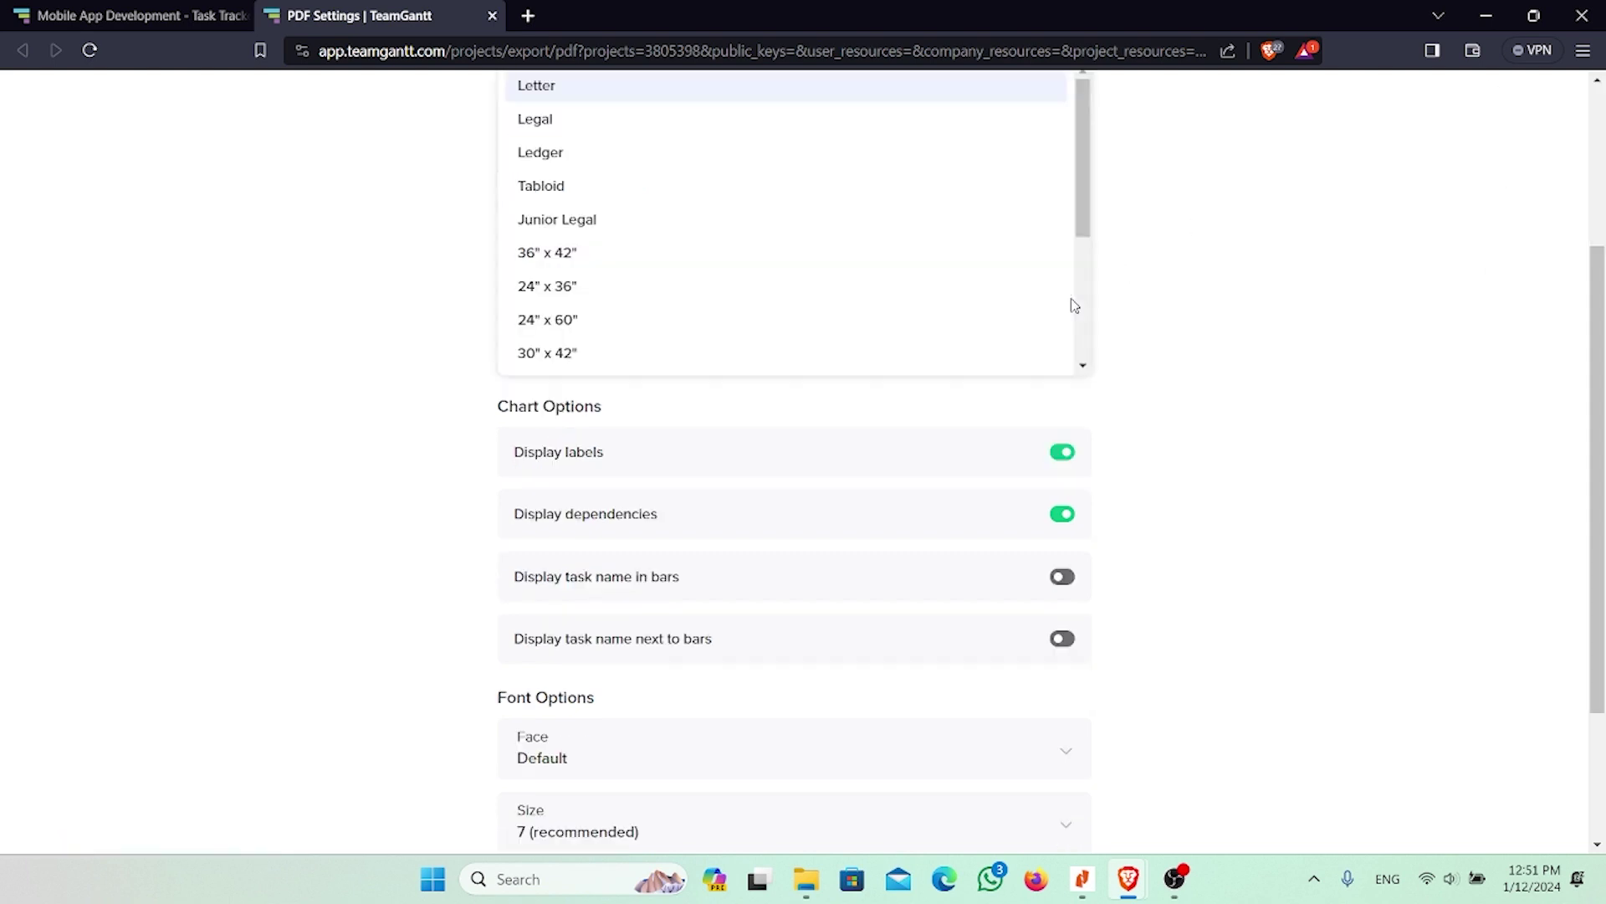
pyautogui.scroll(-3, 1506, 617)
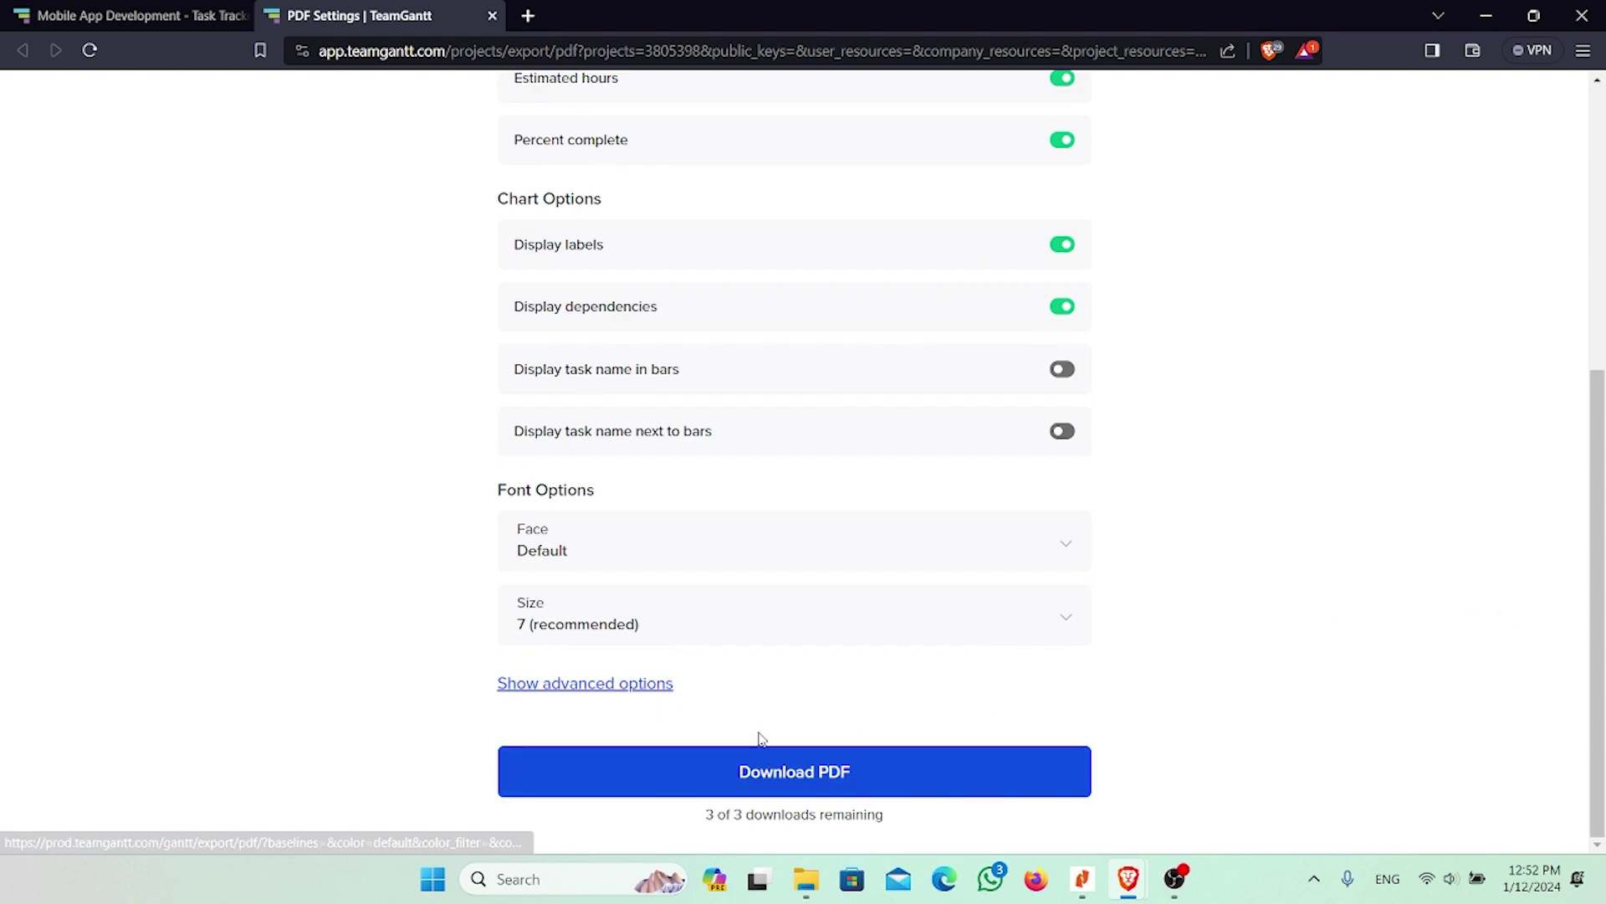
# Step: Show the advanced export options, keep their defaults, and generate the chart PDF to review the exported page
pyautogui.click(659, 698)
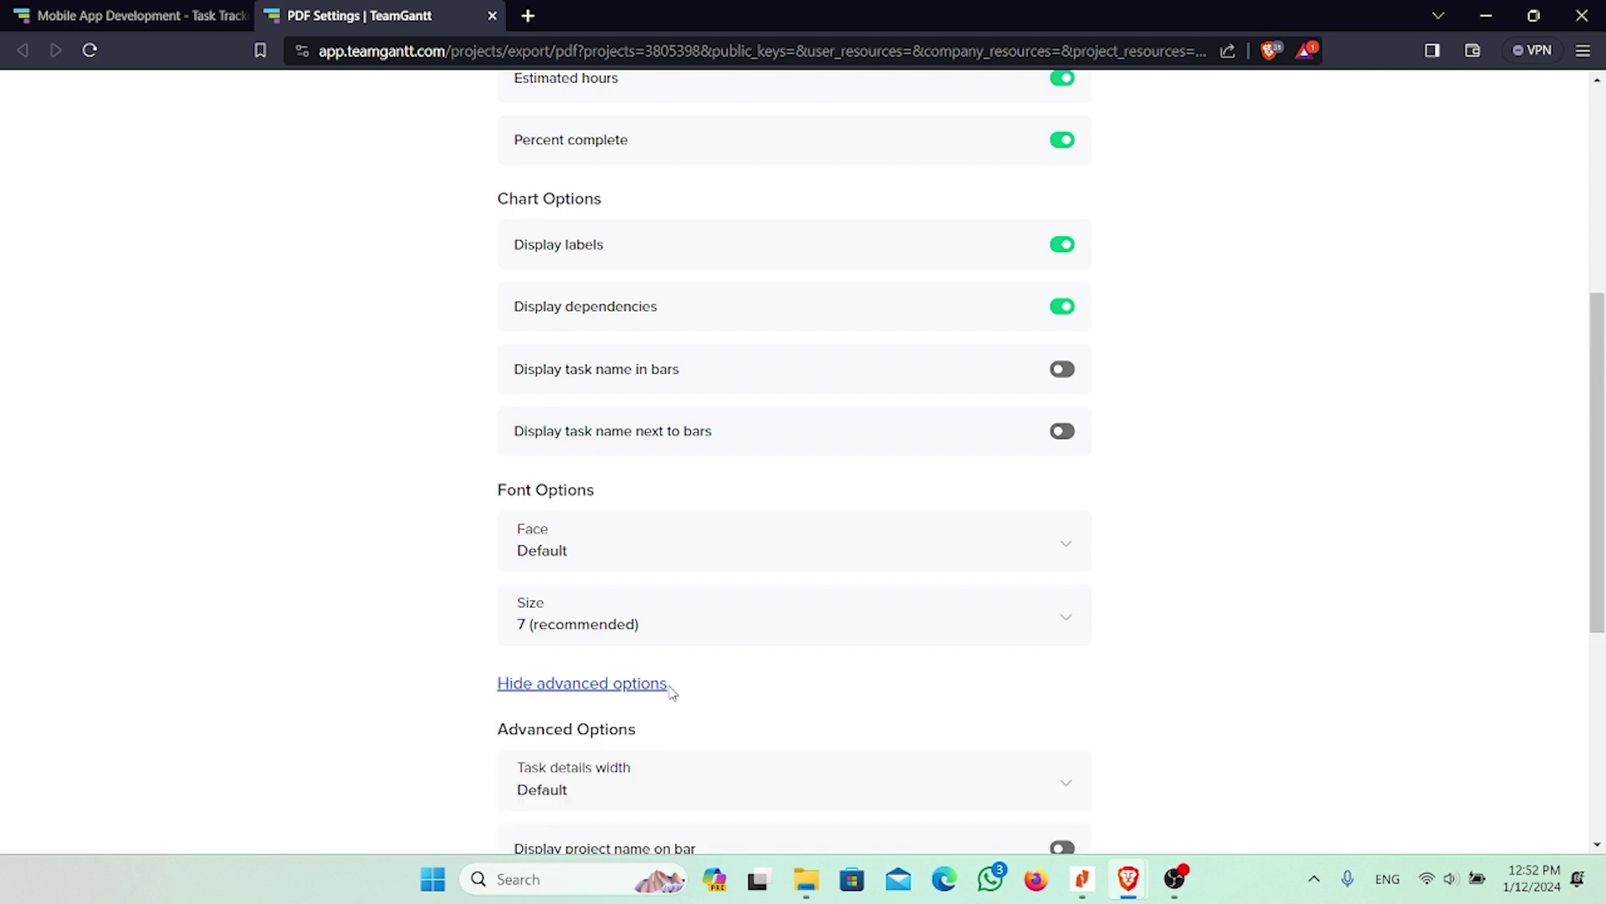
pyautogui.scroll(-5, 841, 689)
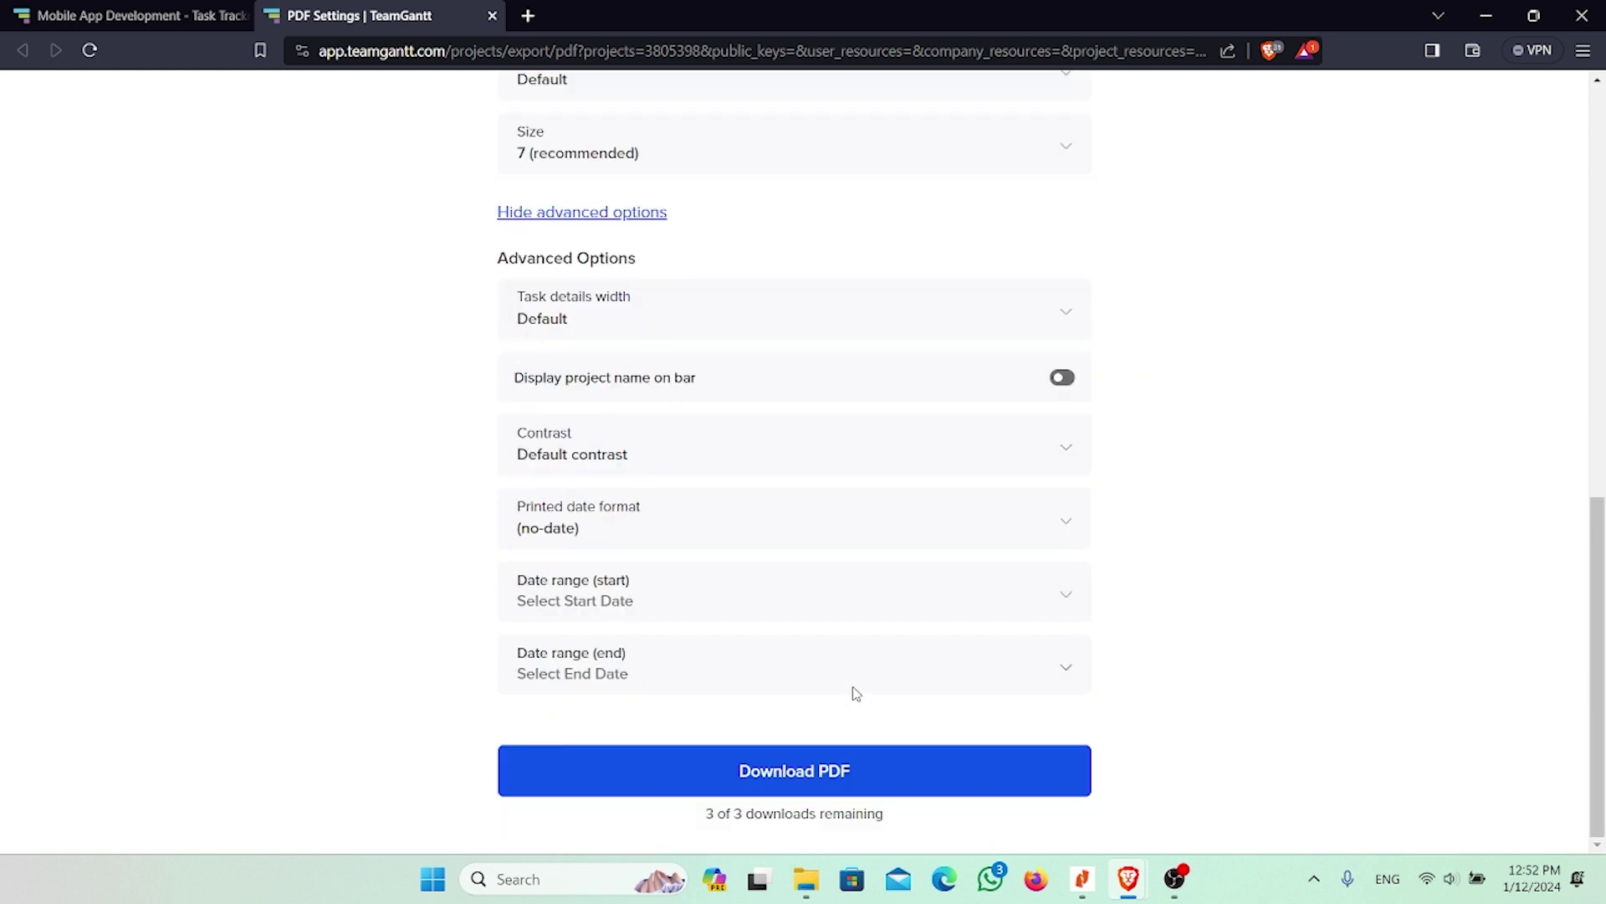
pyautogui.click(849, 774)
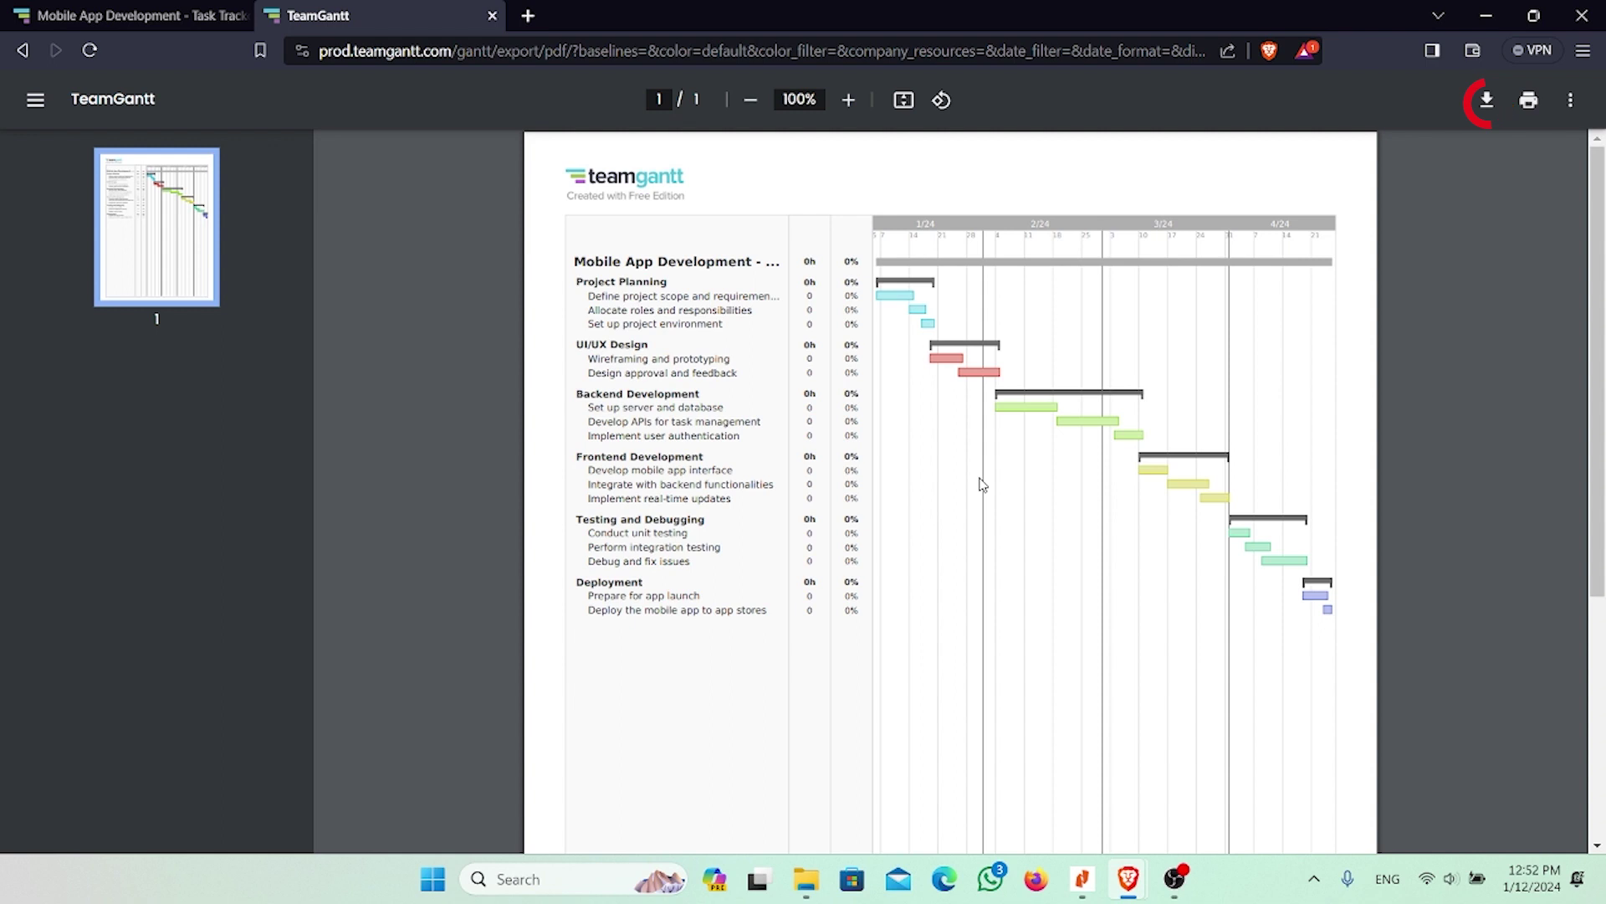
pyautogui.scroll(-4, 985, 502)
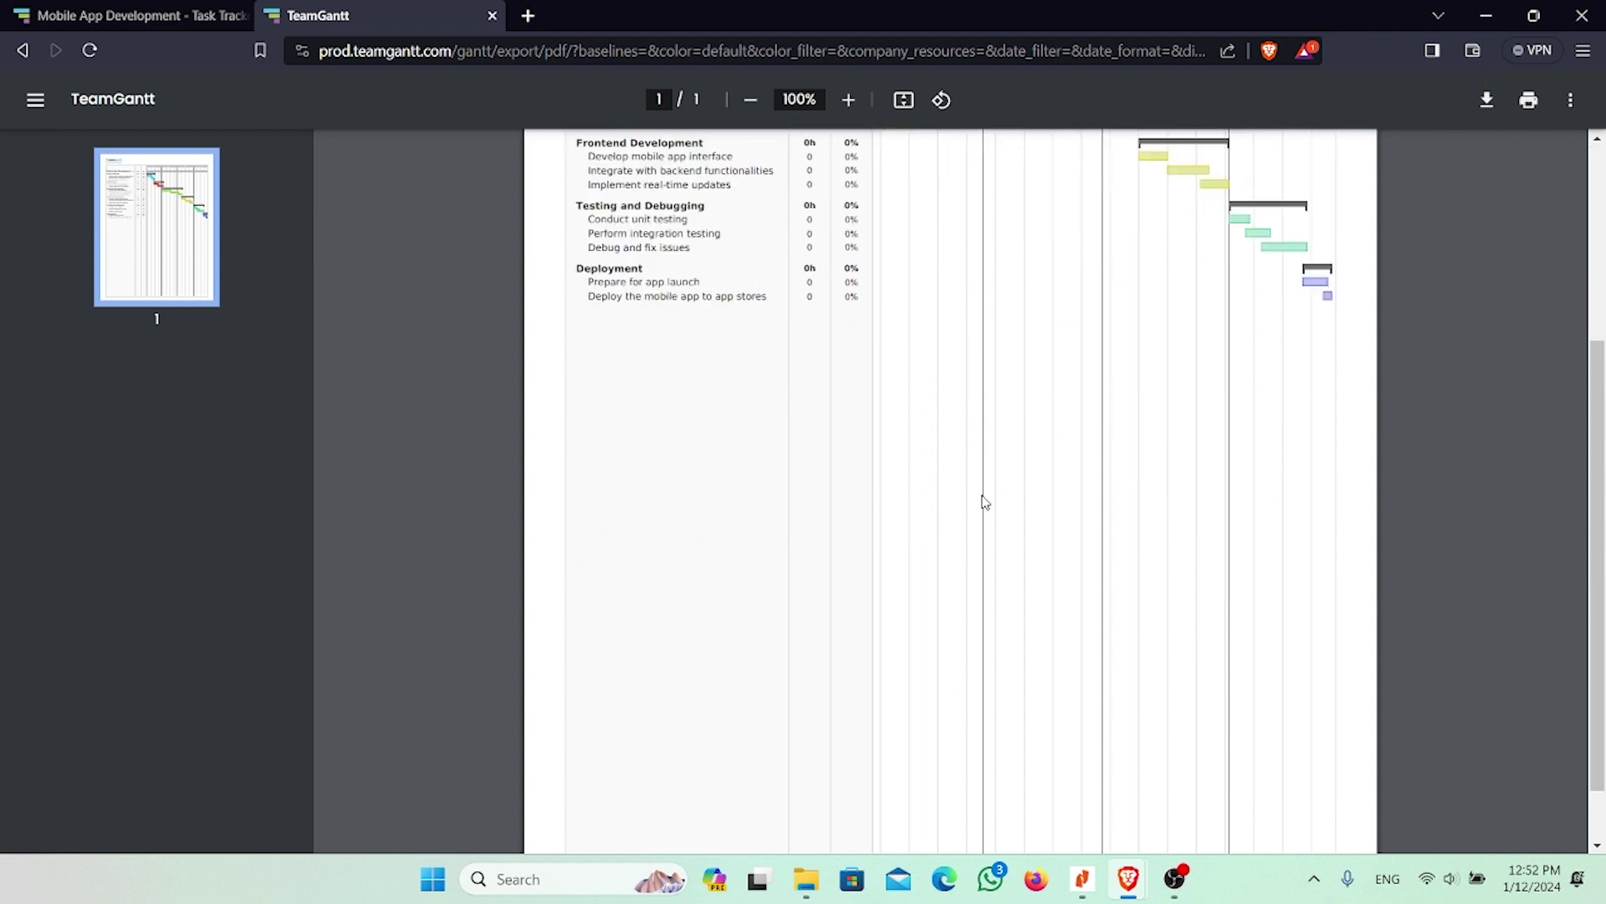
pyautogui.scroll(4, 985, 502)
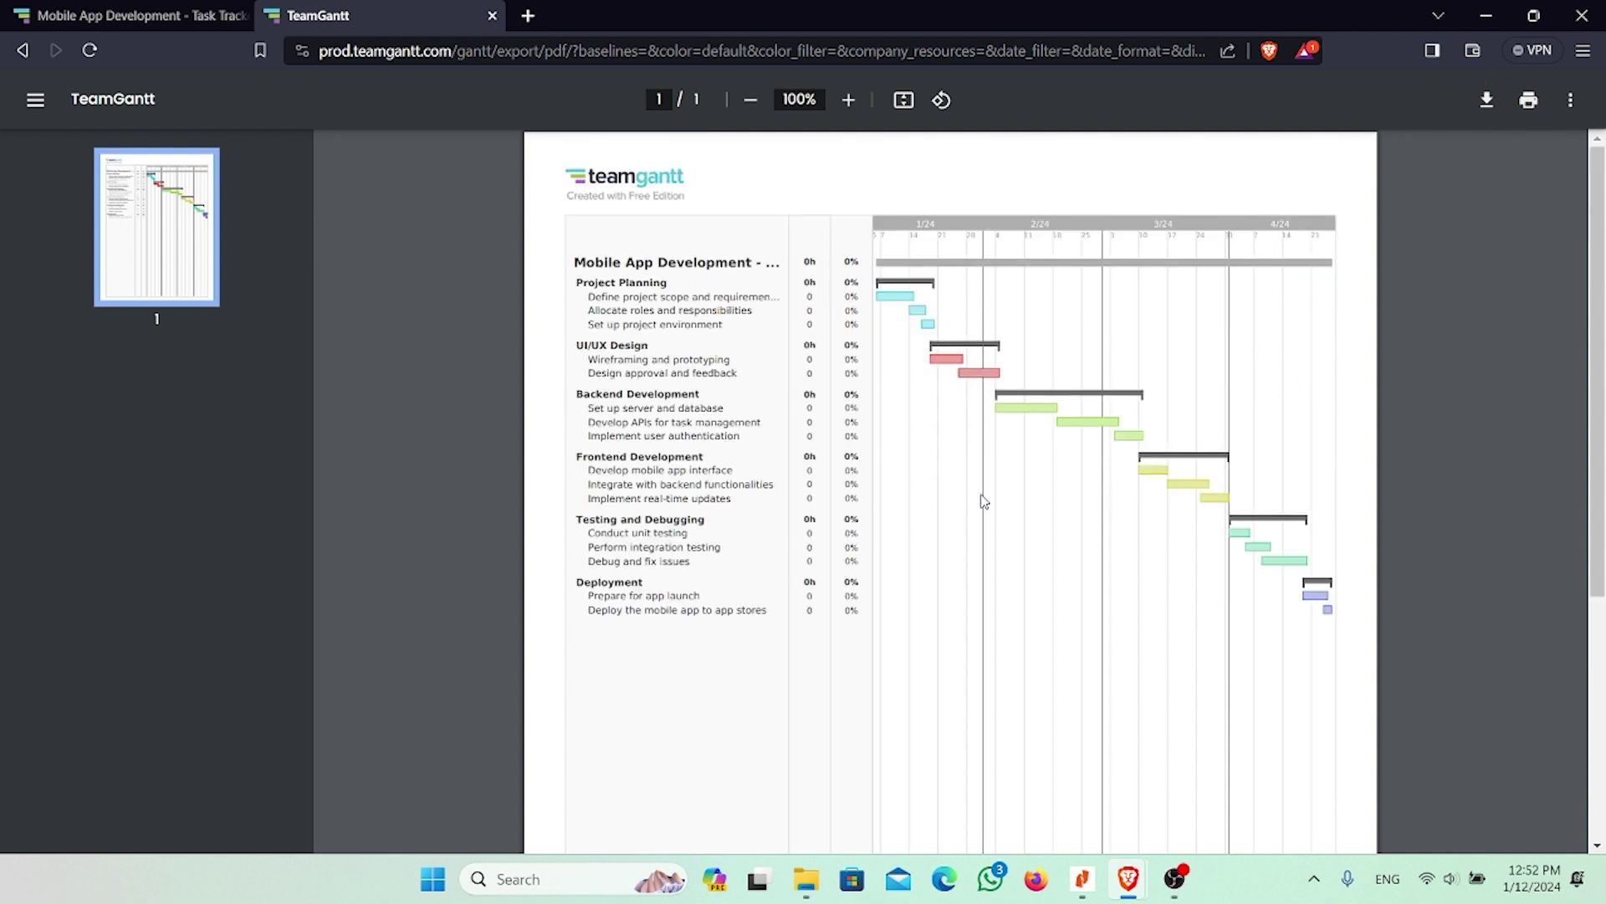